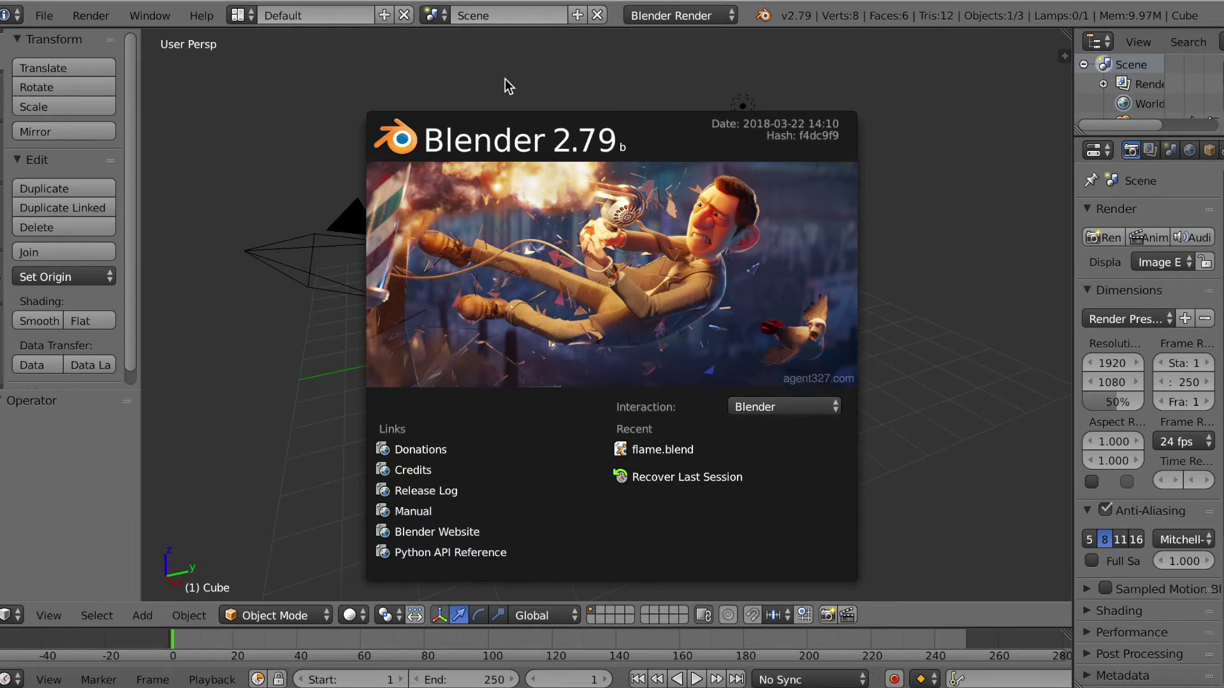
Dismiss the splash screen and delete the default cube from the scene
left_click(536, 102)
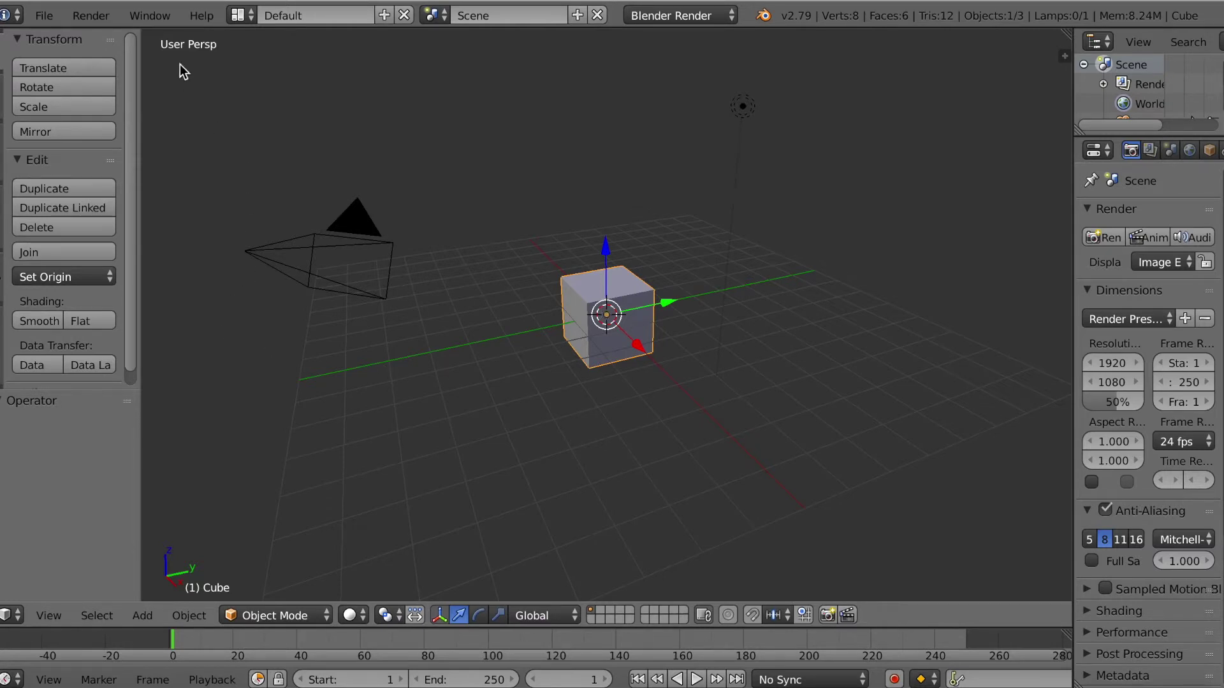
left_click(4, 96)
key("x")
left_click(608, 315)
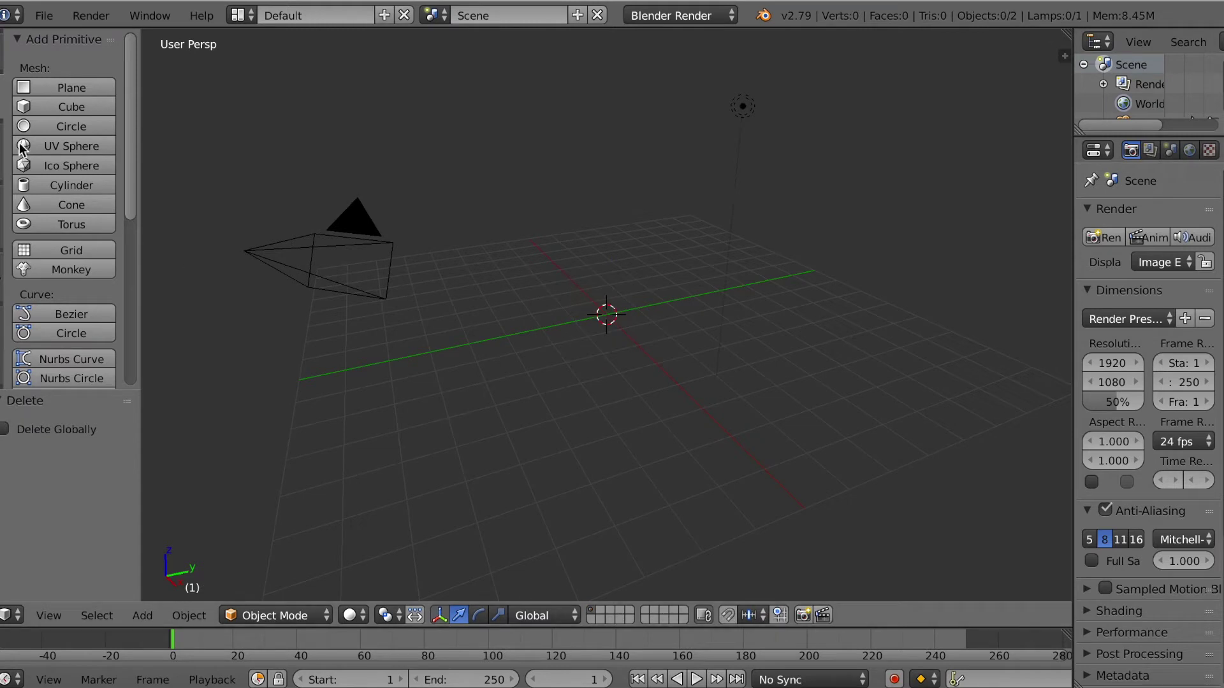
Add a UV sphere at the scene's centre and give it smooth shading
left_click(72, 147)
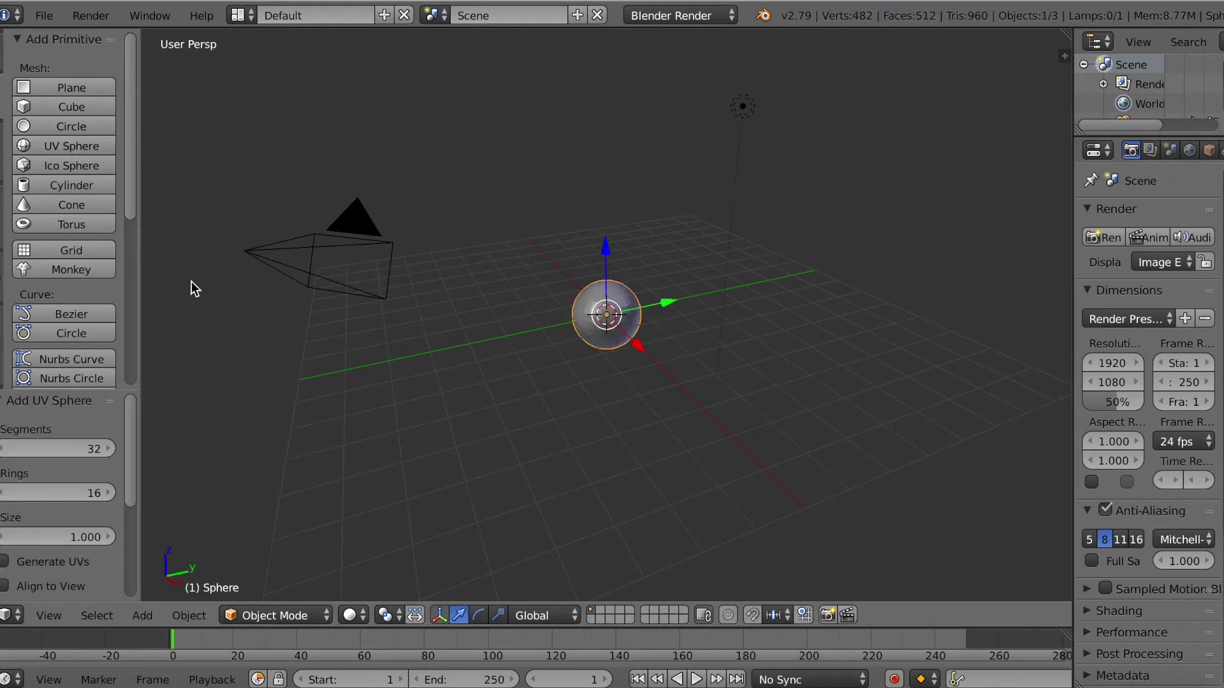
left_click(5, 71)
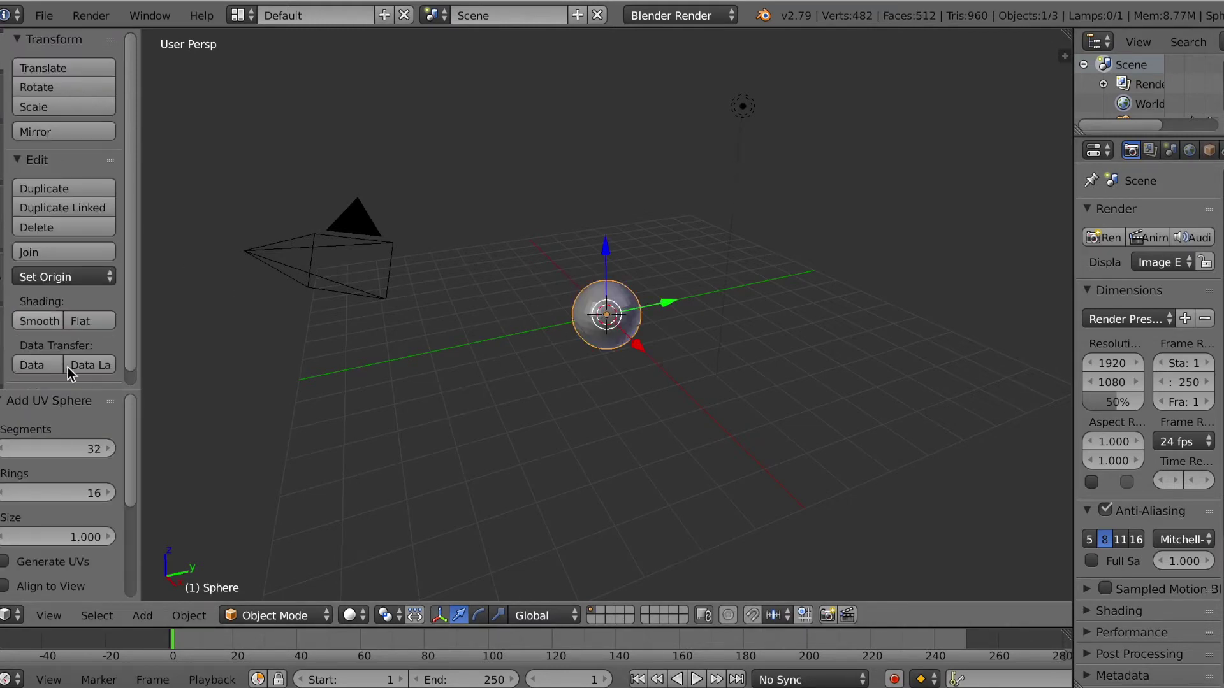
left_click(44, 321)
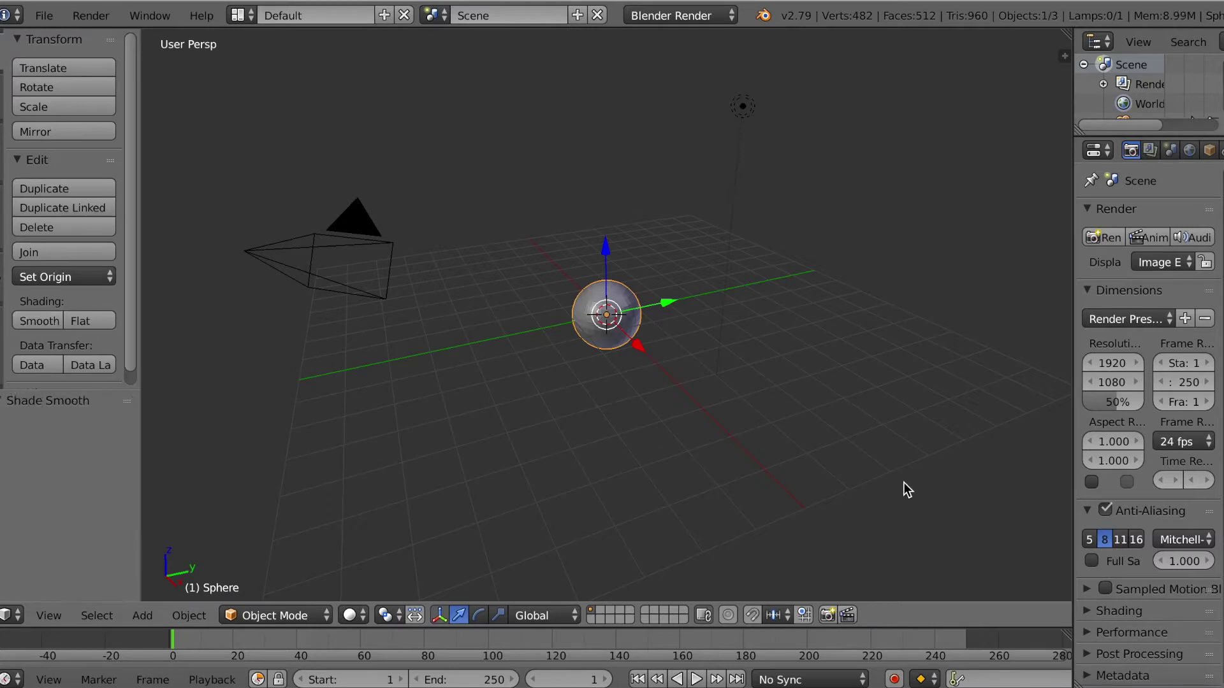
Create a new material for the sphere and set its diffuse colour to orange
left_click_drag(1073, 413, 946, 416)
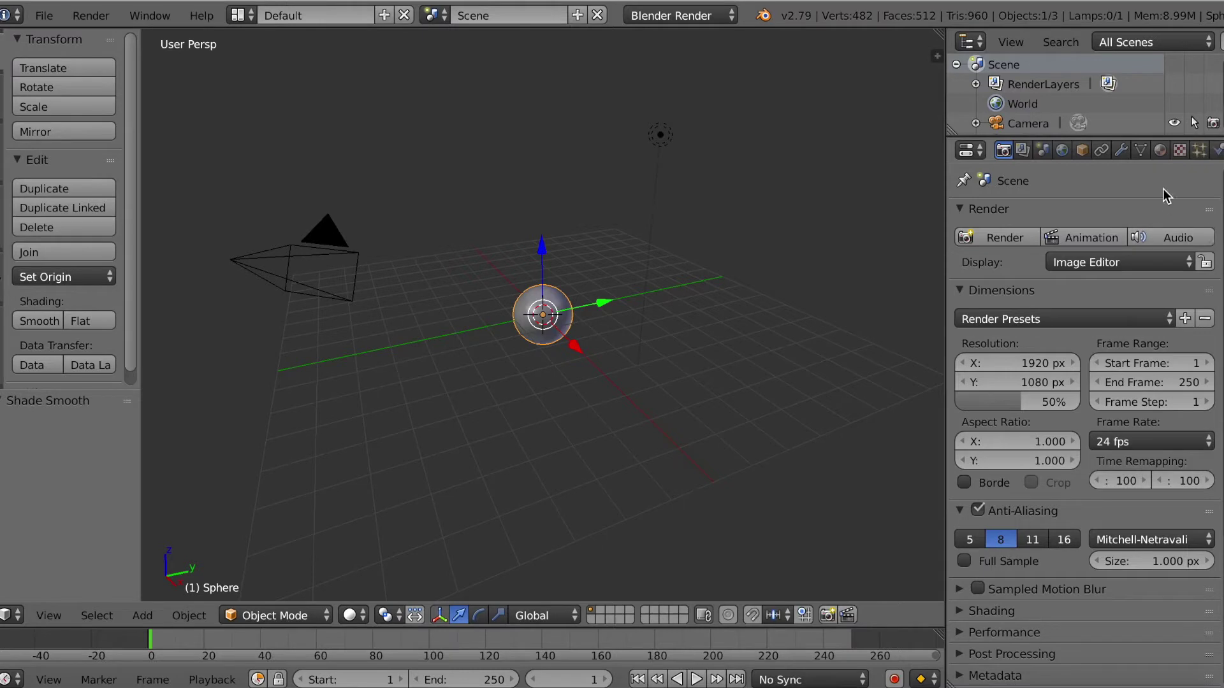
left_click(1162, 155)
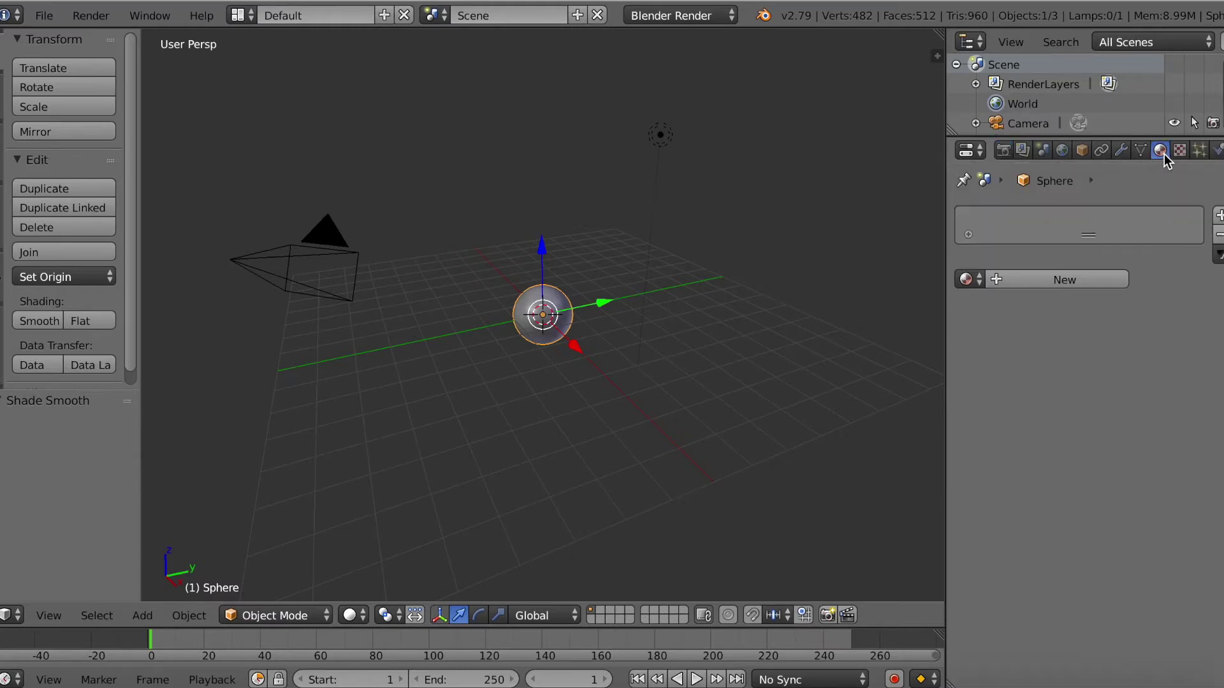
left_click(1037, 284)
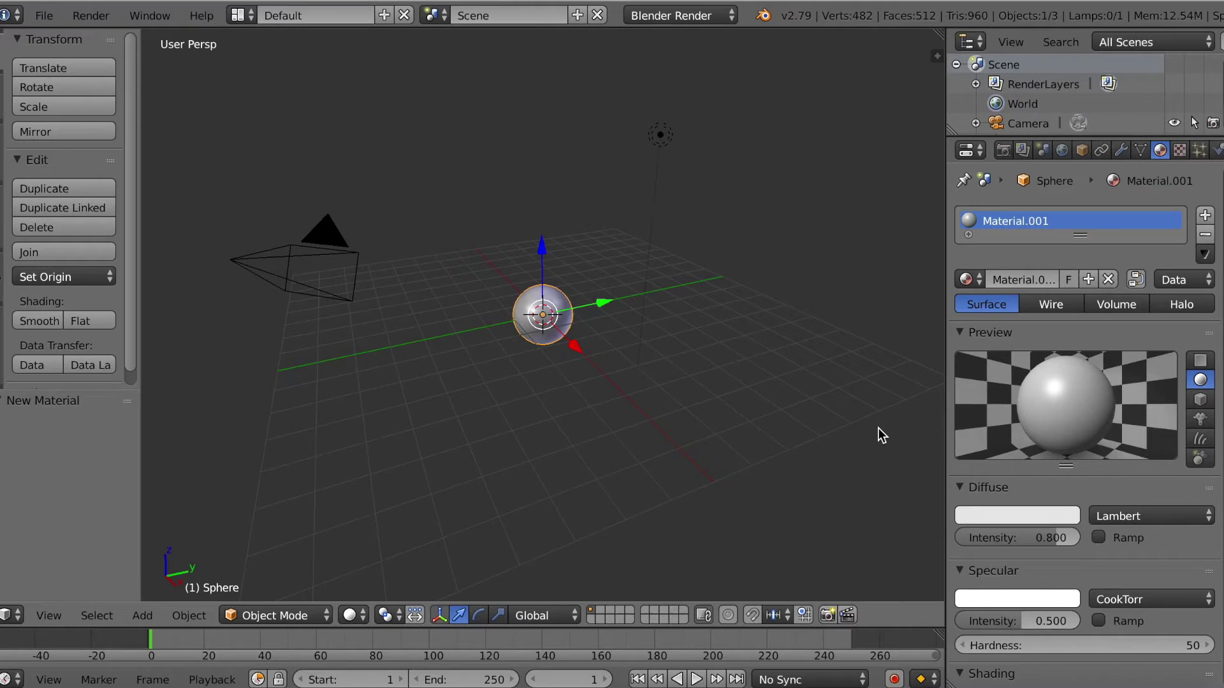
left_click(973, 514)
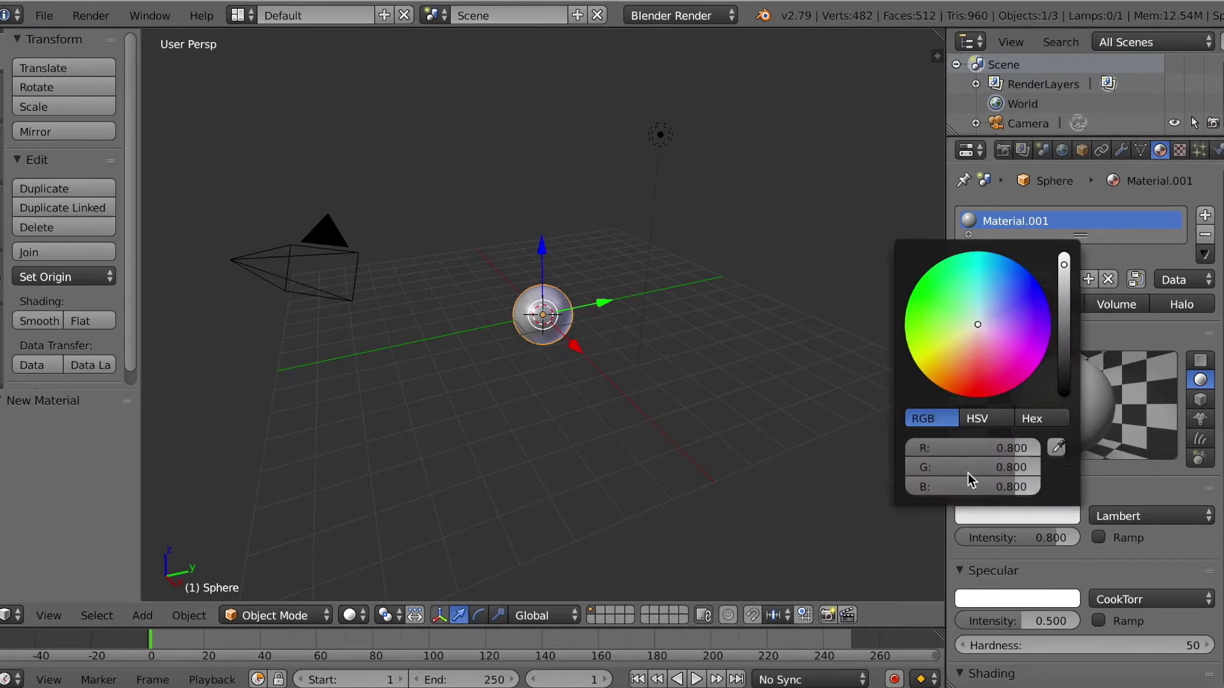
left_click_drag(978, 324, 928, 378)
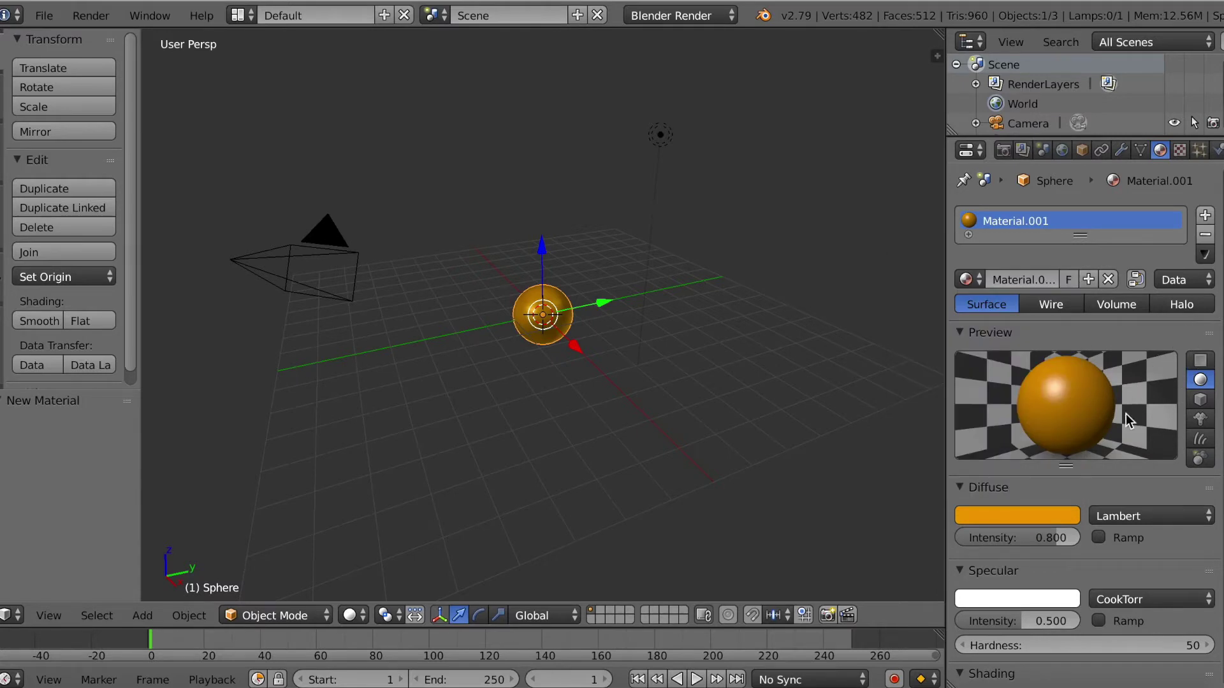
Change the sphere's material type to Halo with an alpha of 0.210 and a size of 1.100
scroll(1131, 491, "down", 1)
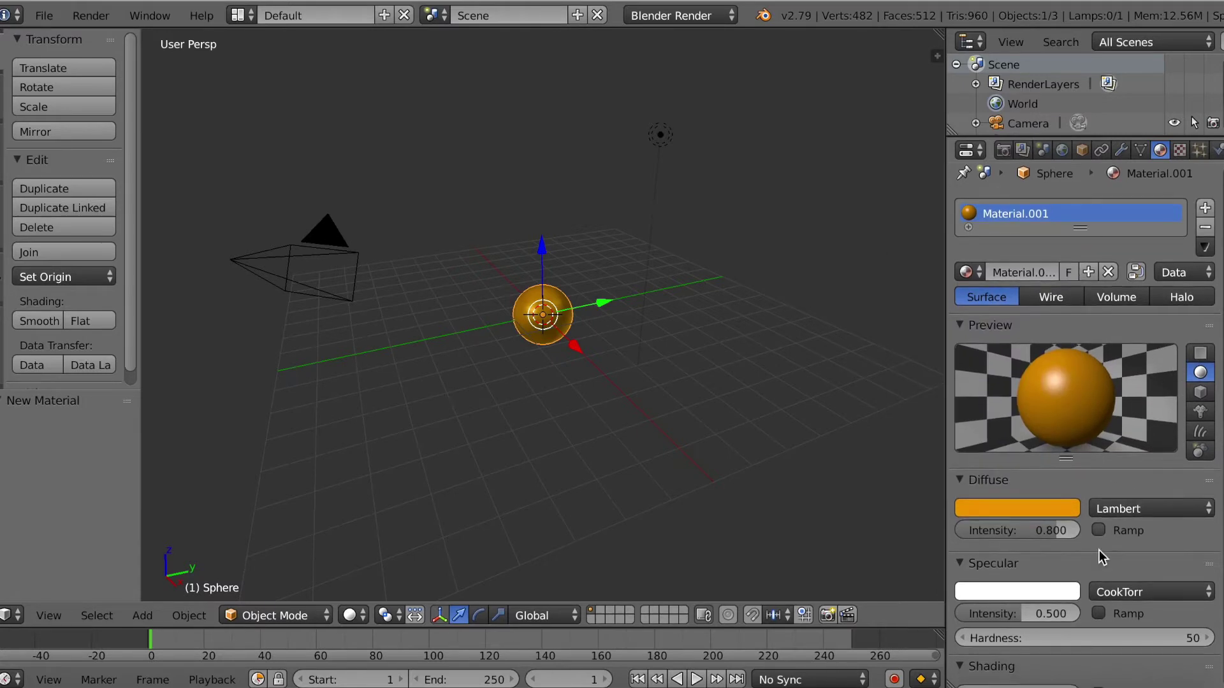
left_click(1189, 303)
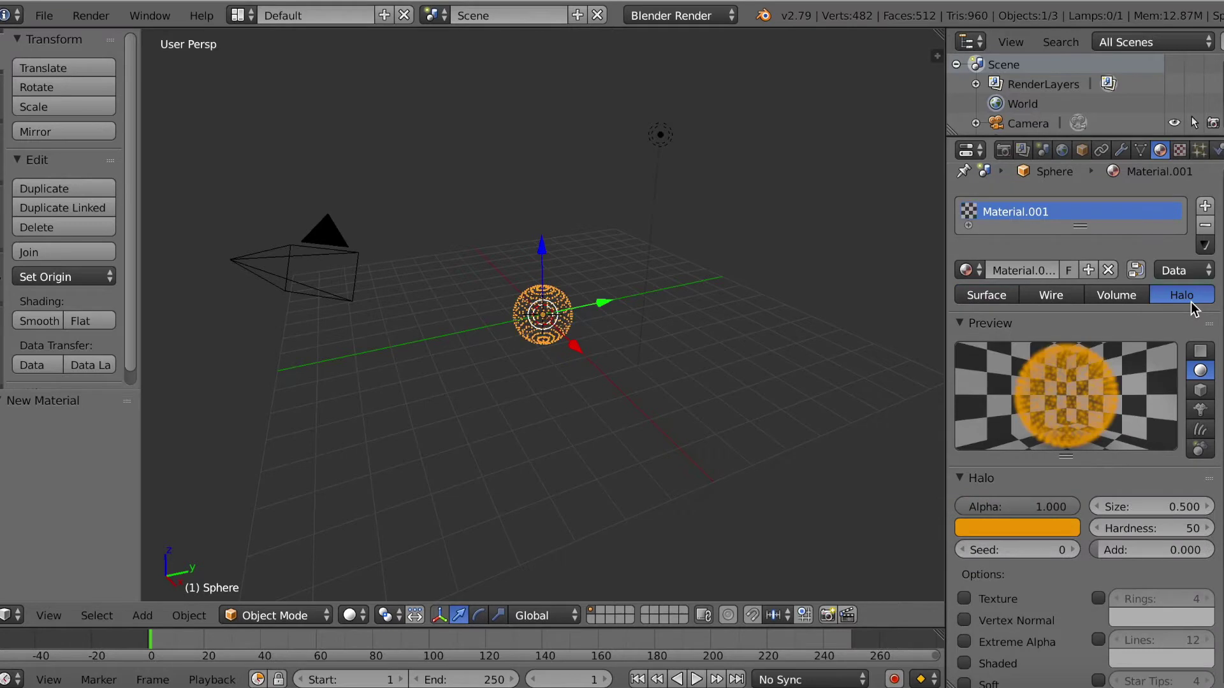
left_click_drag(1052, 503, 989, 507)
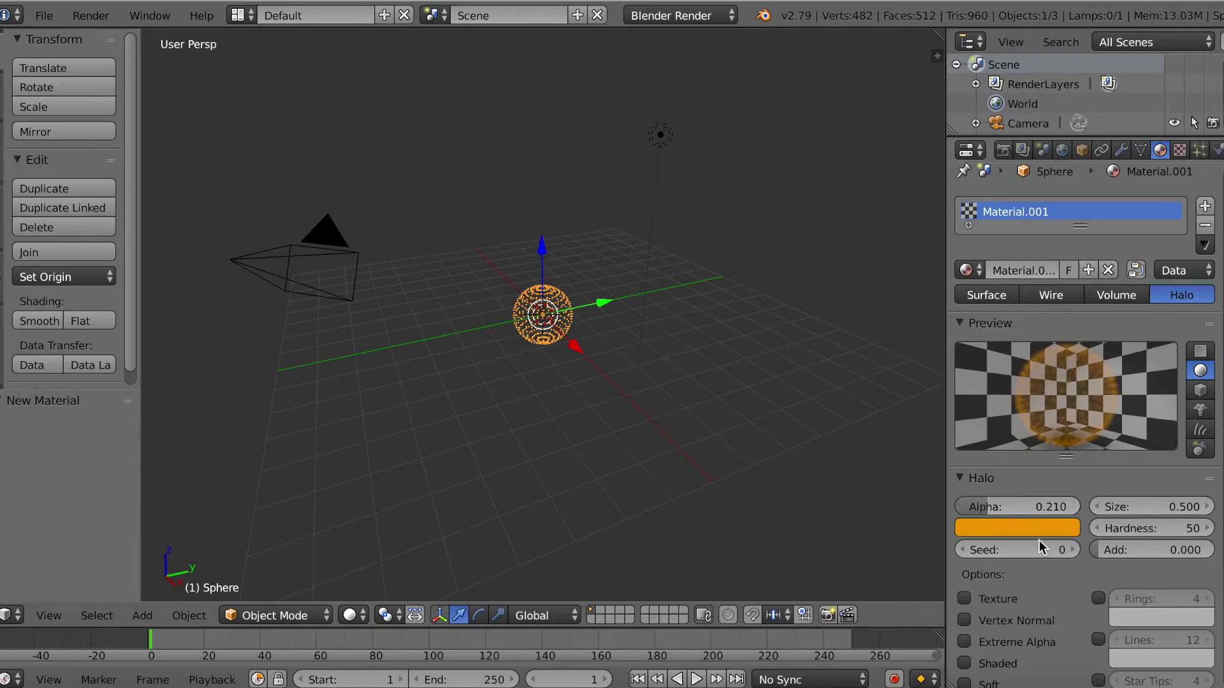
mouse_move(1158, 510)
left_mouse_down()
mouse_move(1196, 510)
mouse_move(1167, 510)
left_mouse_up()
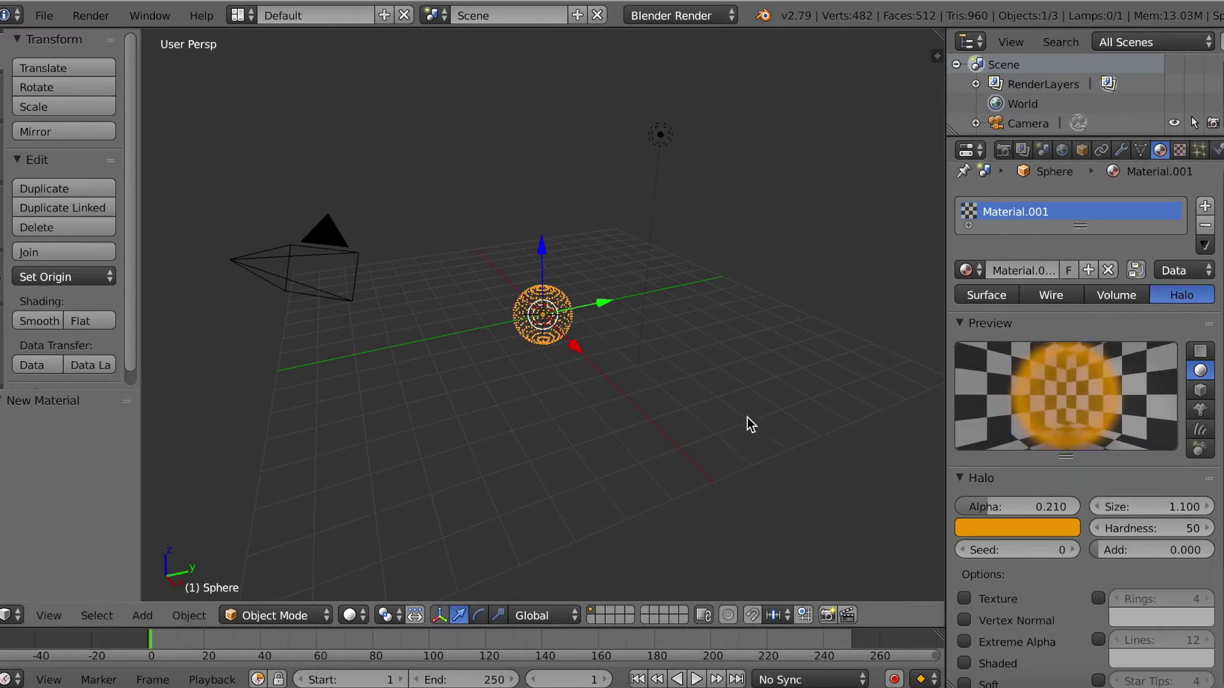
Display the viewport in Rendered shading and set the halo's hardness to 88 and alpha to 0.546
left_click(350, 615)
left_click(385, 489)
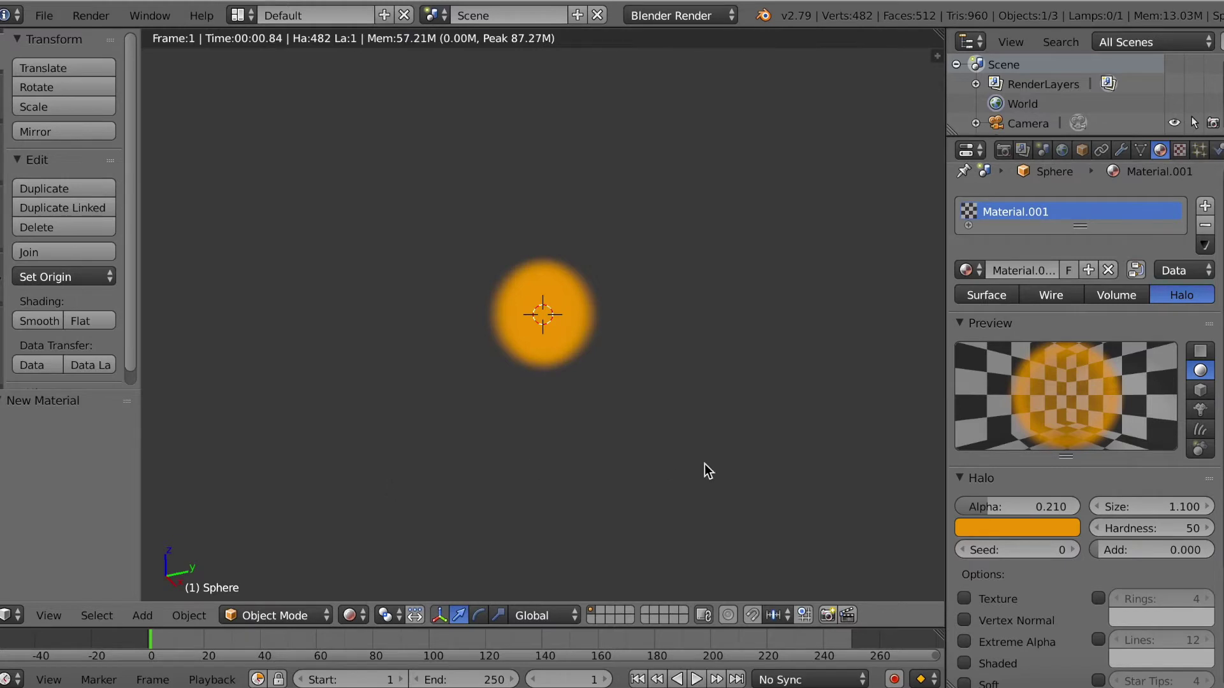
mouse_move(1139, 524)
left_mouse_down()
mouse_move(1104, 524)
mouse_move(1160, 524)
mouse_move(1117, 527)
left_mouse_up()
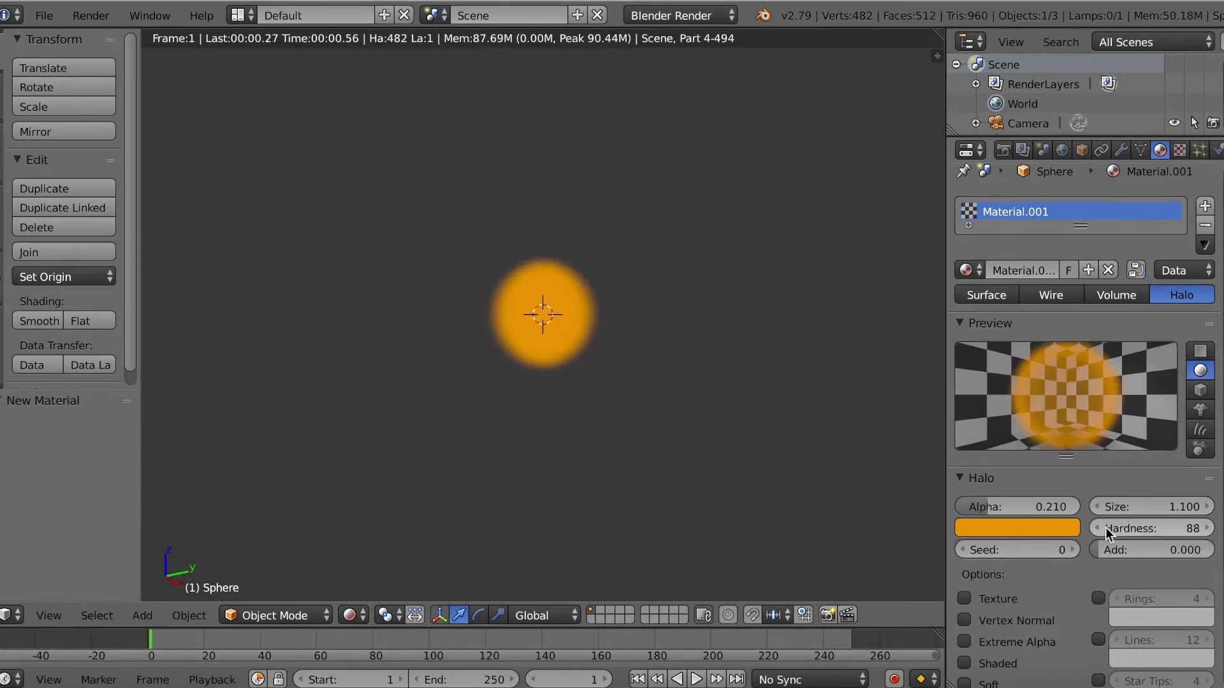
mouse_move(1037, 507)
left_mouse_down()
mouse_move(1147, 508)
mouse_move(1028, 506)
left_mouse_up()
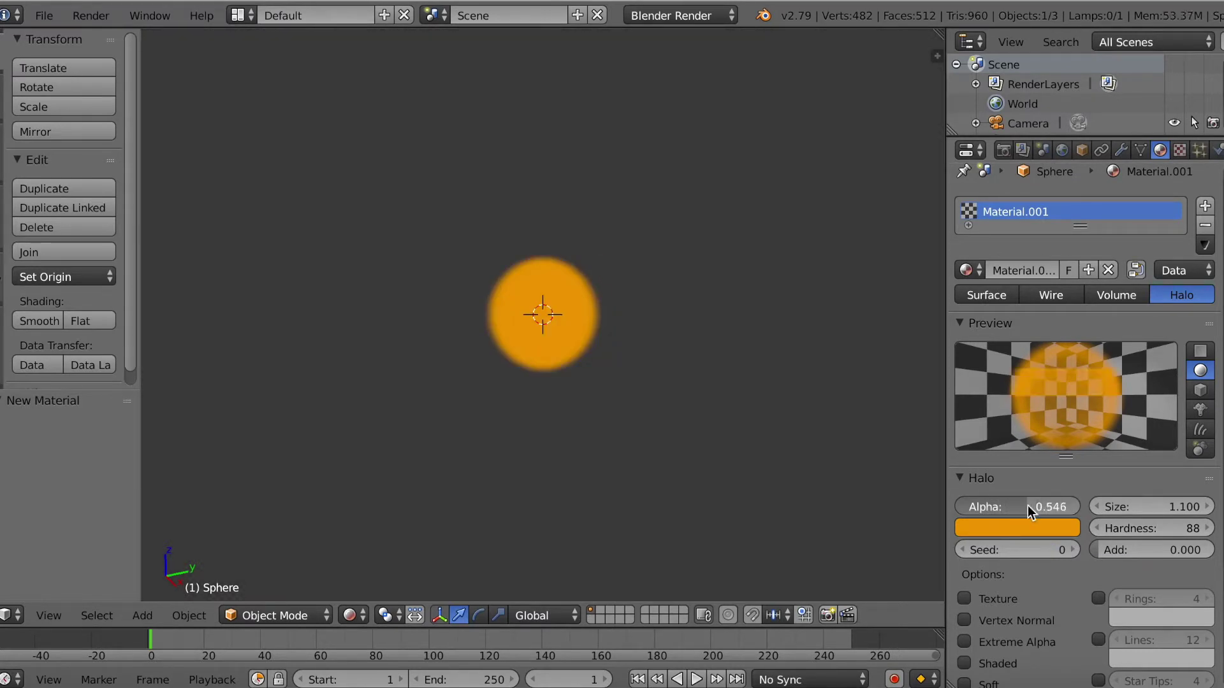
Set the halo size of the sphere's material to 0.200
left_click_drag(1110, 506, 1143, 506)
left_click(1100, 505)
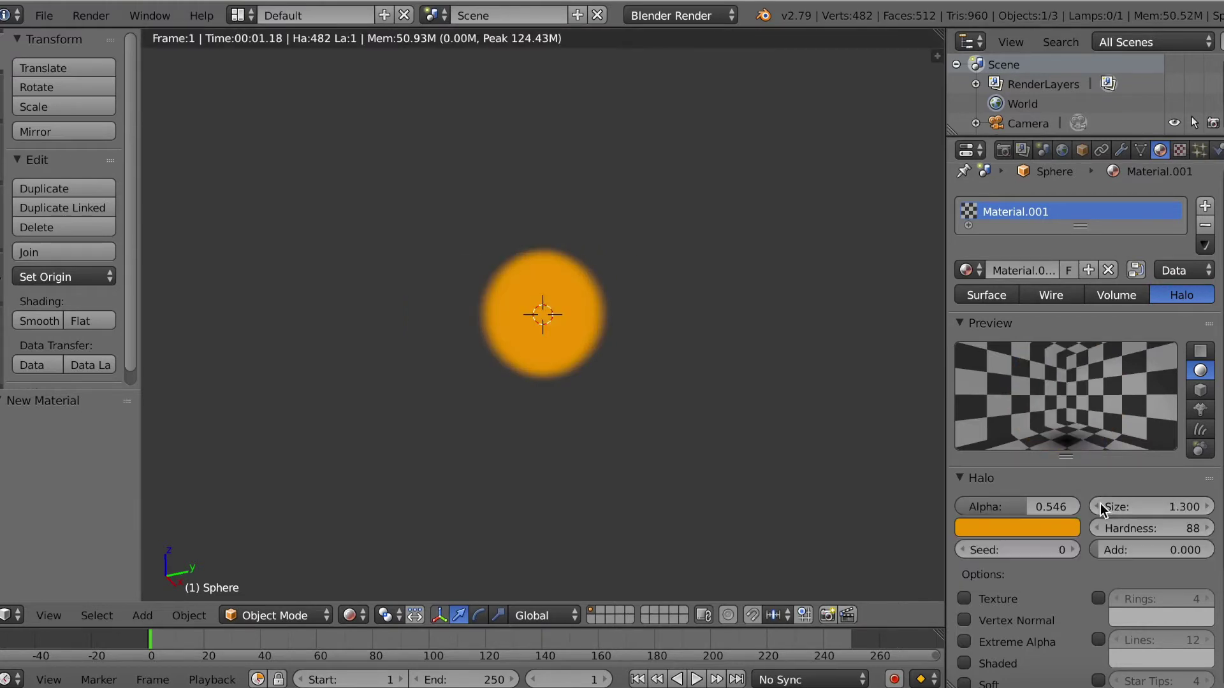
left_click(1100, 505)
left_click(1100, 505)
left_click(1100, 504)
left_click(1100, 505)
left_click(1101, 504)
left_click(1100, 505)
left_click(1100, 506)
left_click(1100, 505)
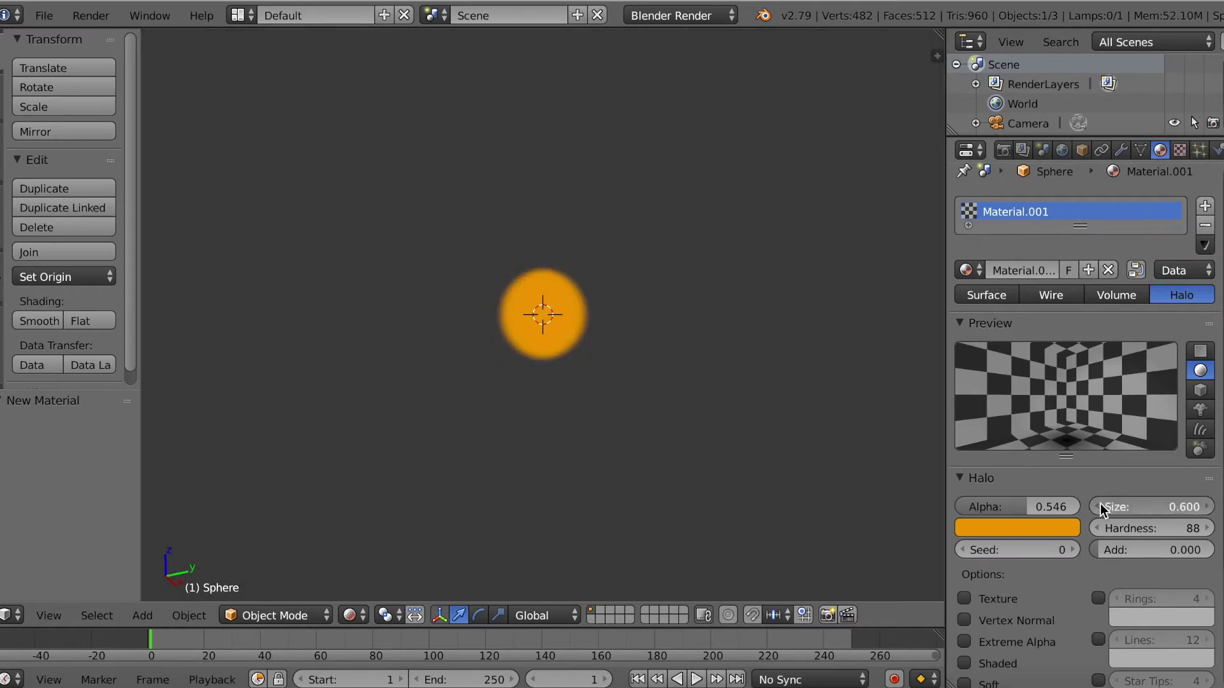
left_click(1100, 505)
left_click(1100, 505)
left_click(1096, 505)
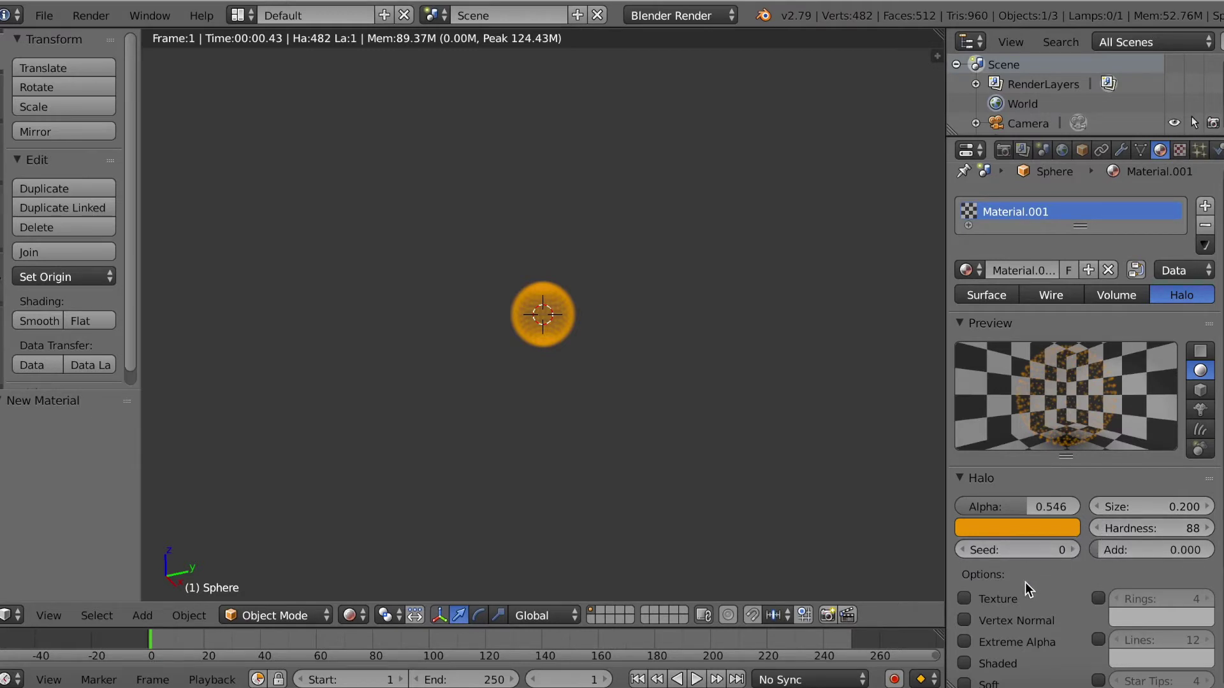
Enable the halo's rings in bright yellow, keeping 4 rings, and set the halo alpha to 0.697
scroll(1022, 572, "down", 1)
scroll(1021, 573, "down", 2)
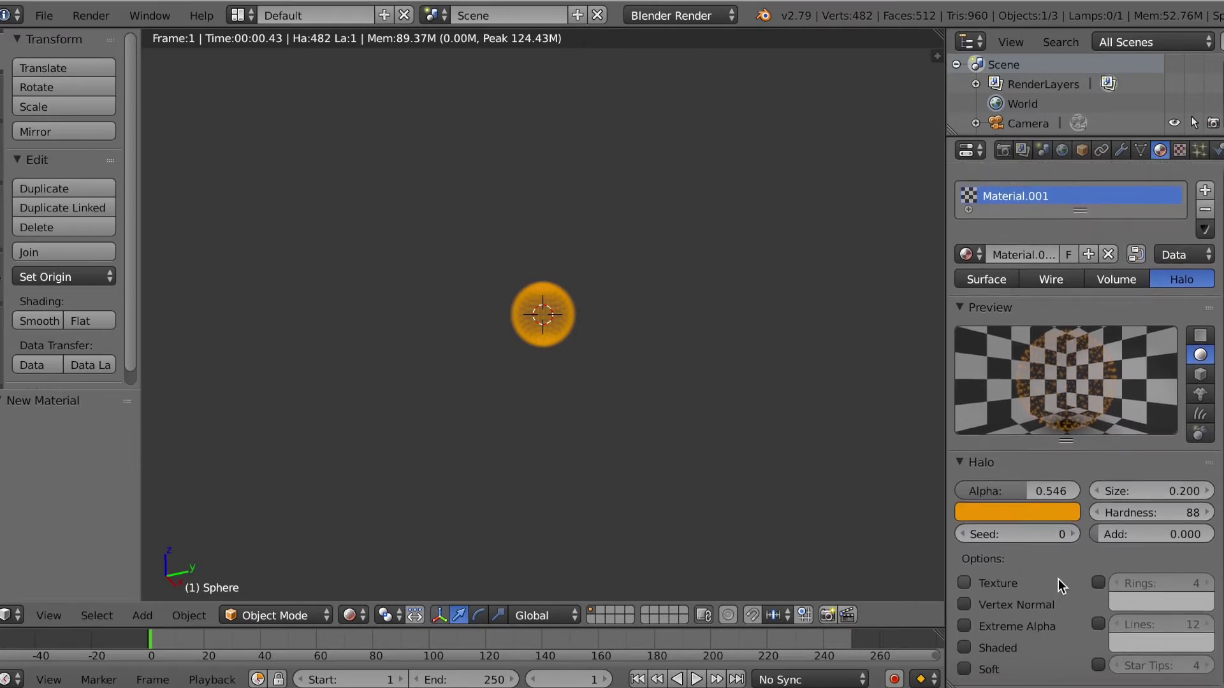
left_click(1098, 581)
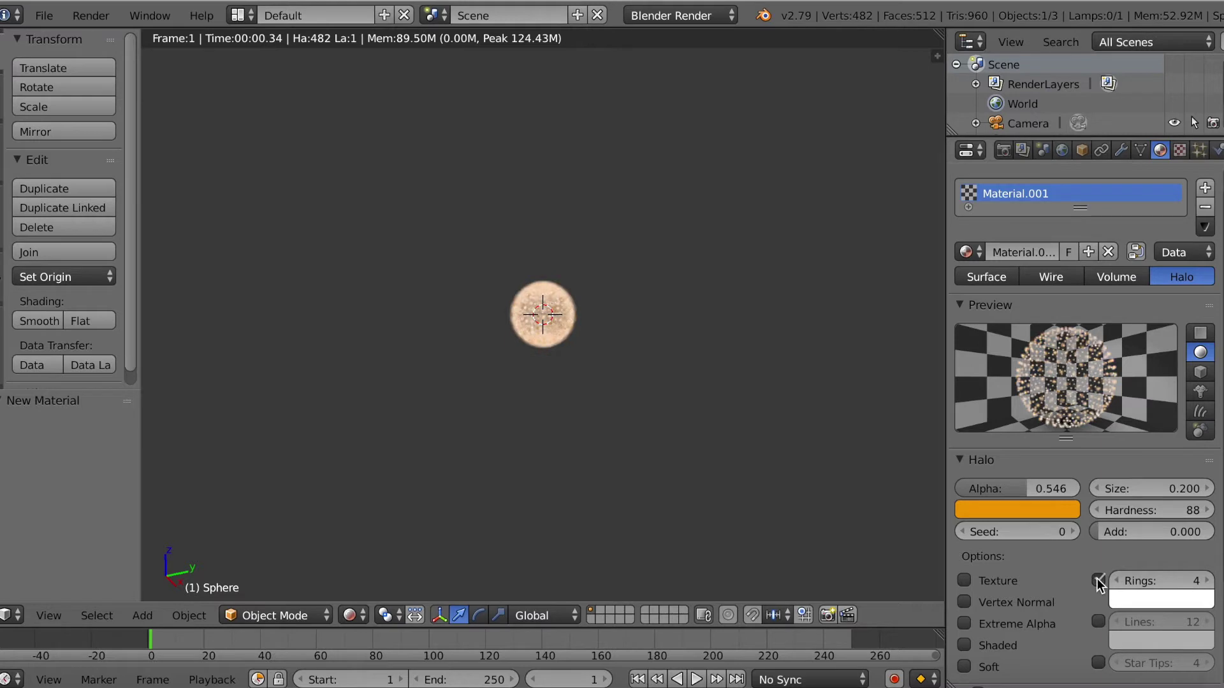
left_click(1133, 601)
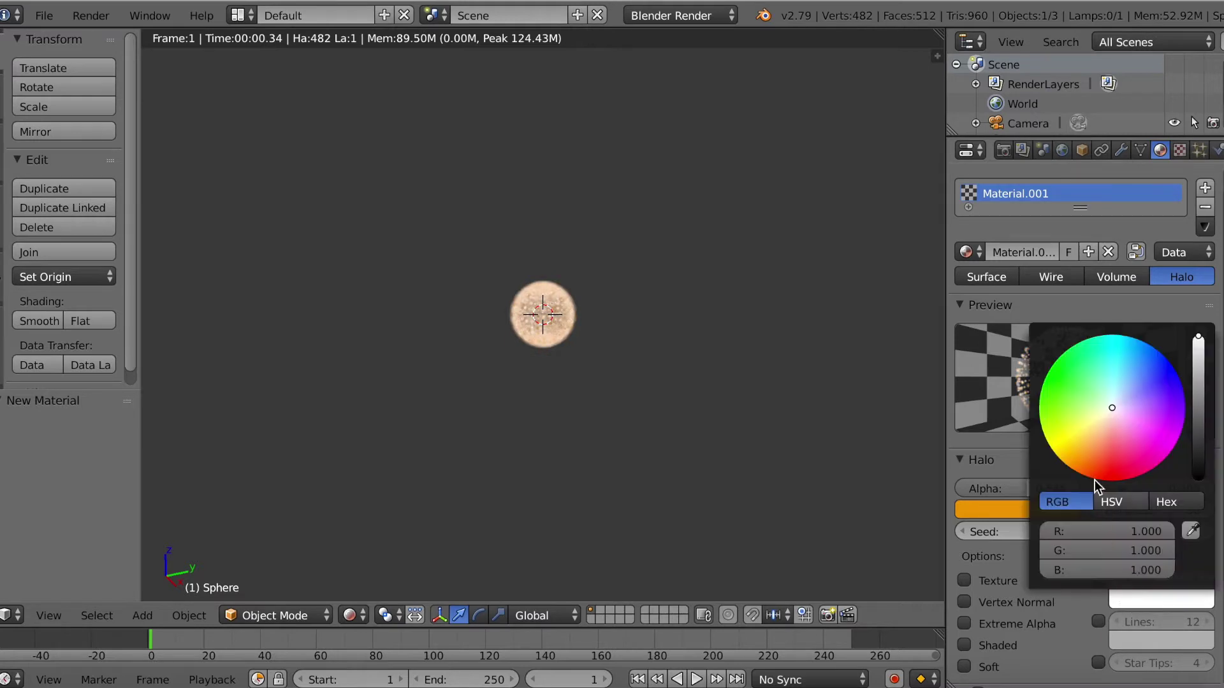
left_click(1077, 454)
left_click_drag(1077, 454, 1053, 455)
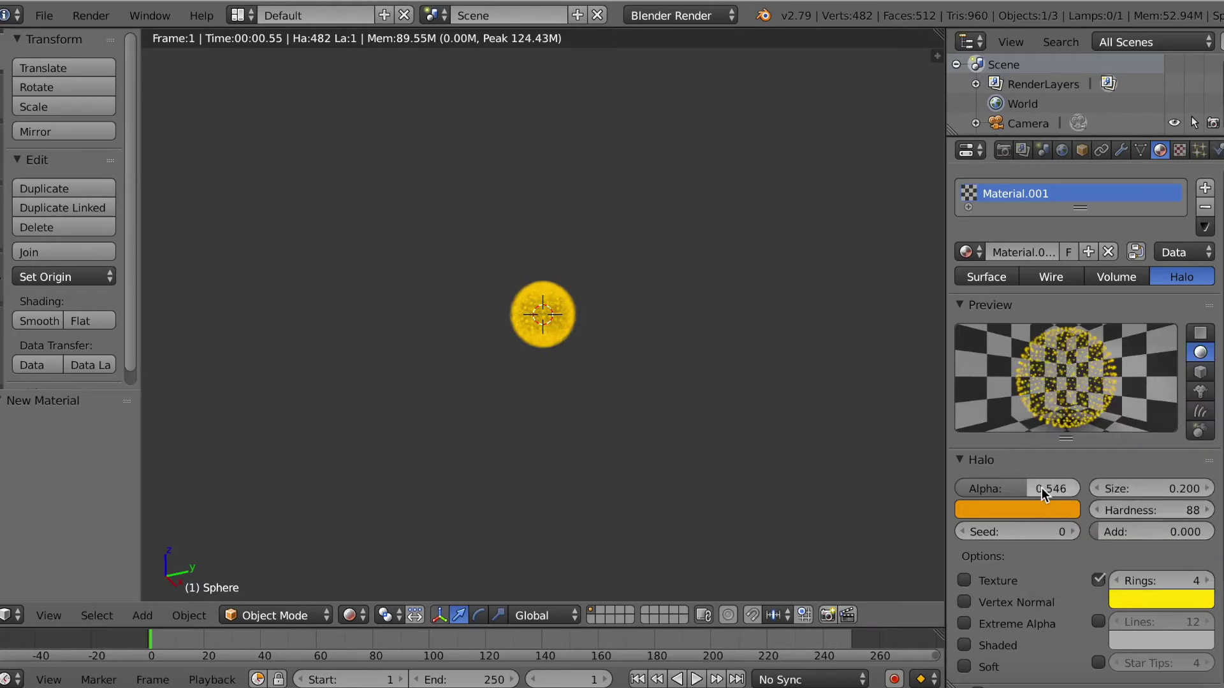
left_click_drag(1030, 486, 1045, 488)
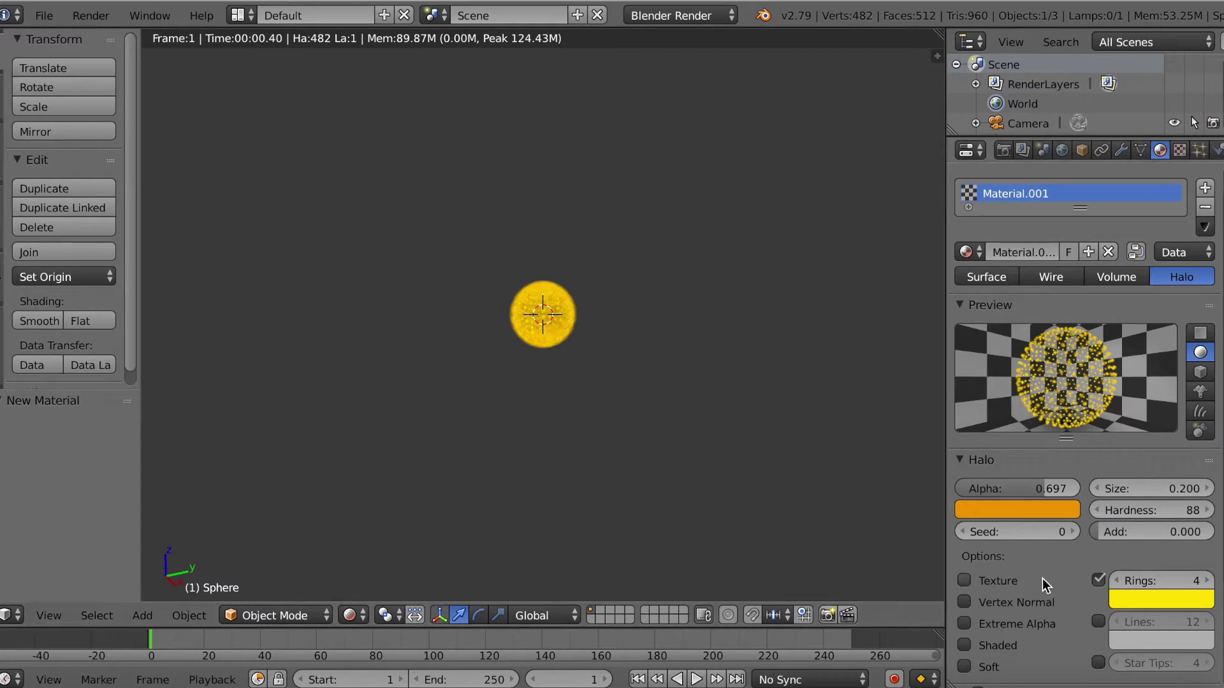
Try a flare on the halo material with 3 subflares
scroll(1091, 612, "down", 1)
scroll(1094, 618, "down", 5)
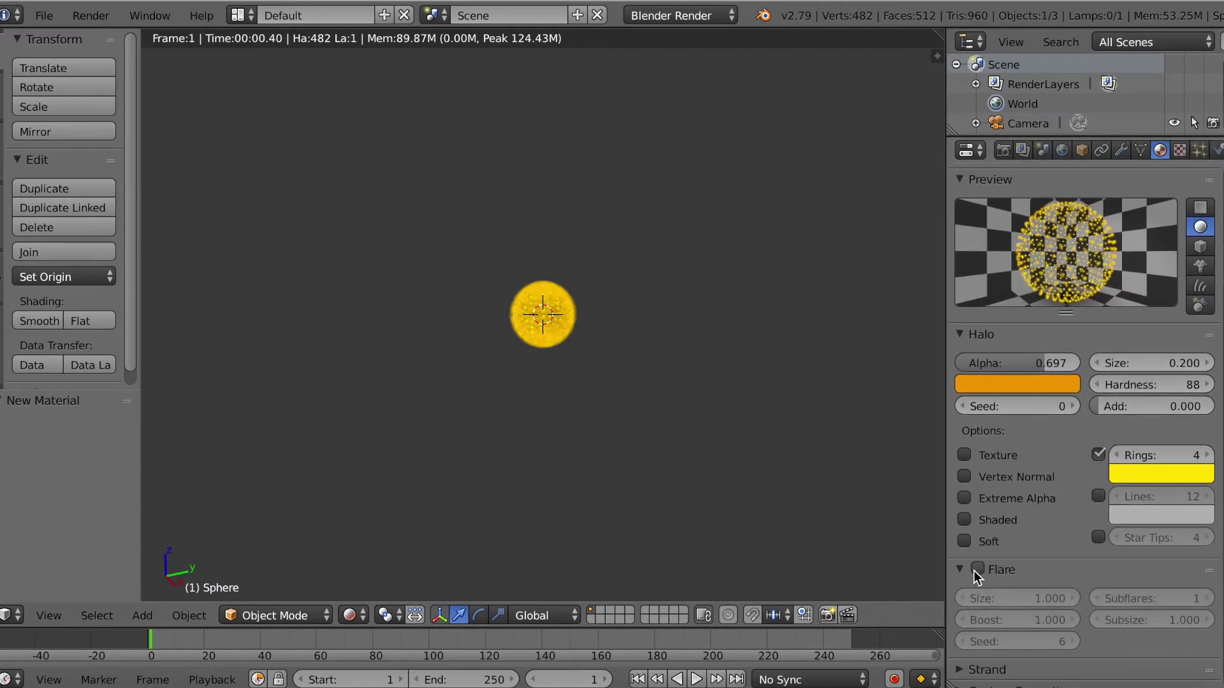
left_click(977, 569)
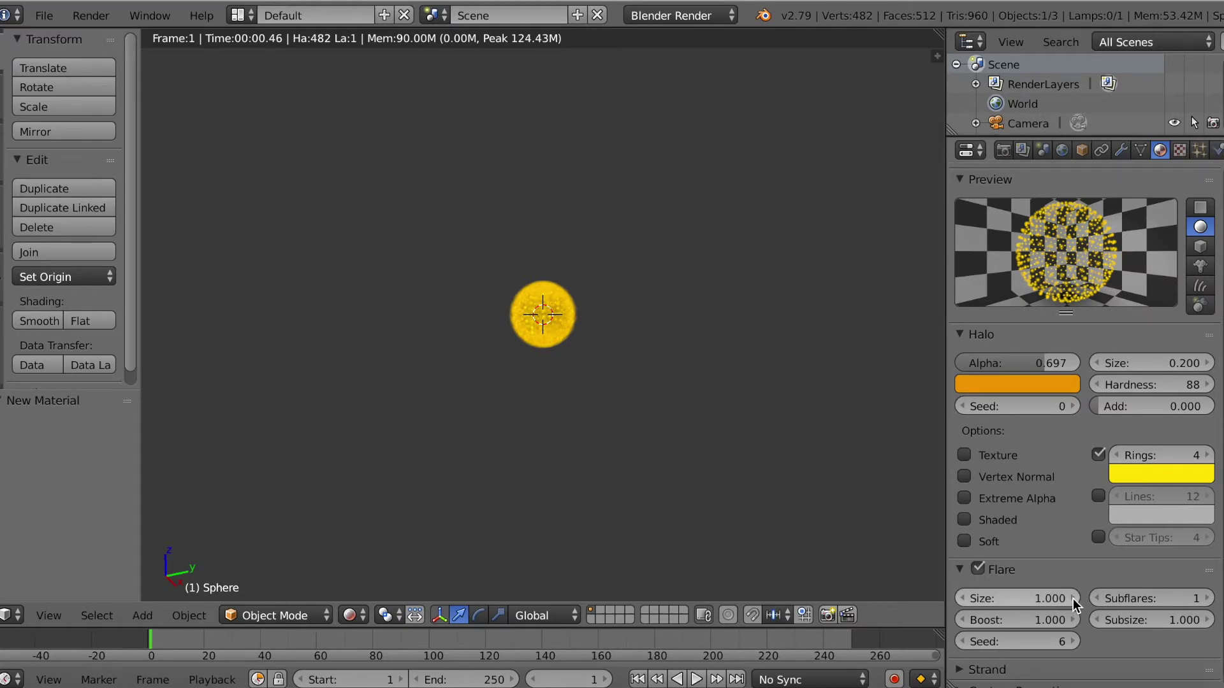
left_click(1207, 598)
left_click(1207, 600)
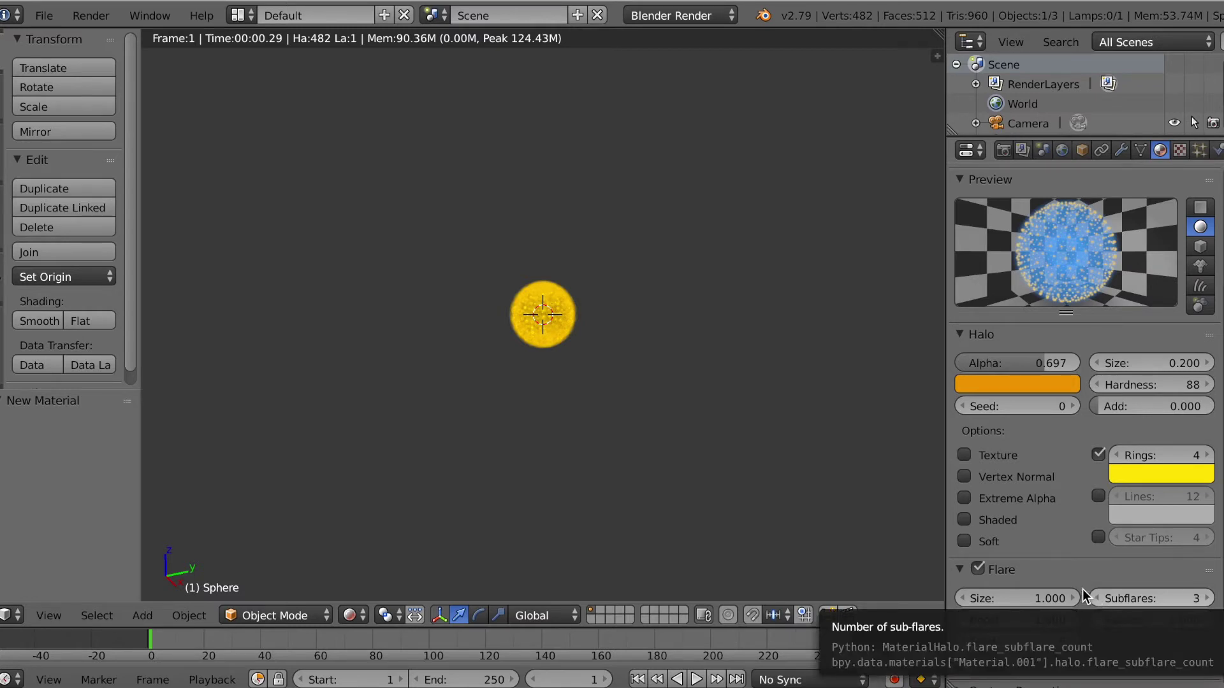
left_click(978, 567)
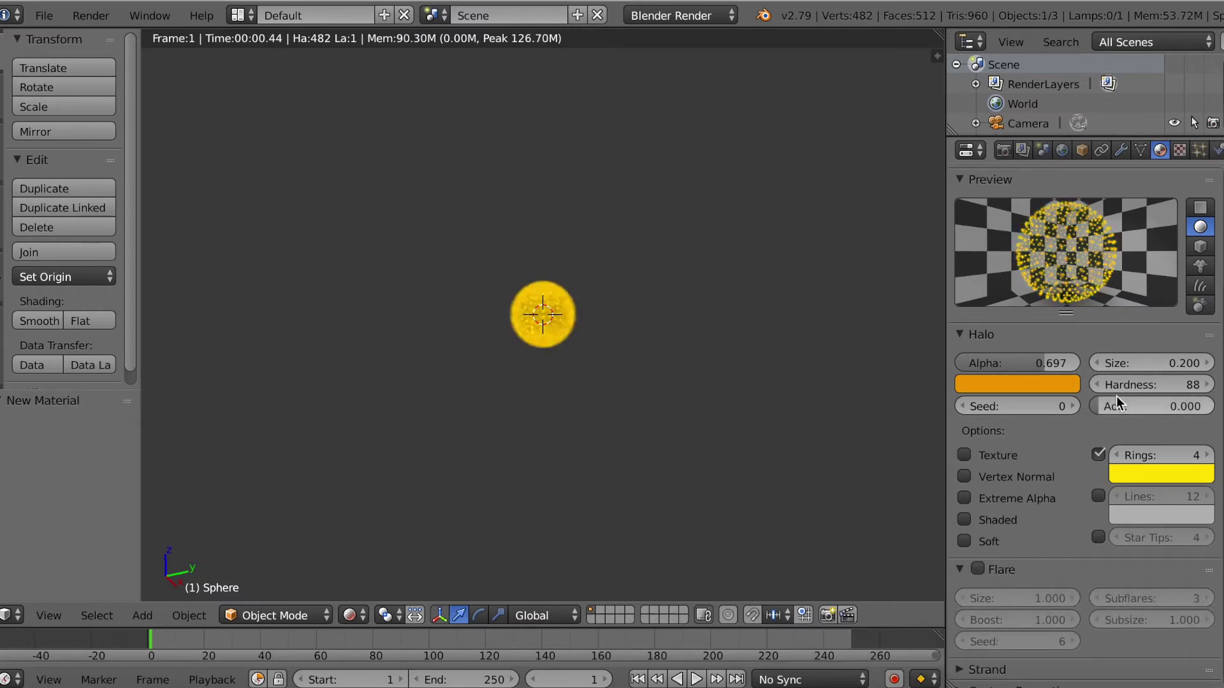
left_click(978, 568)
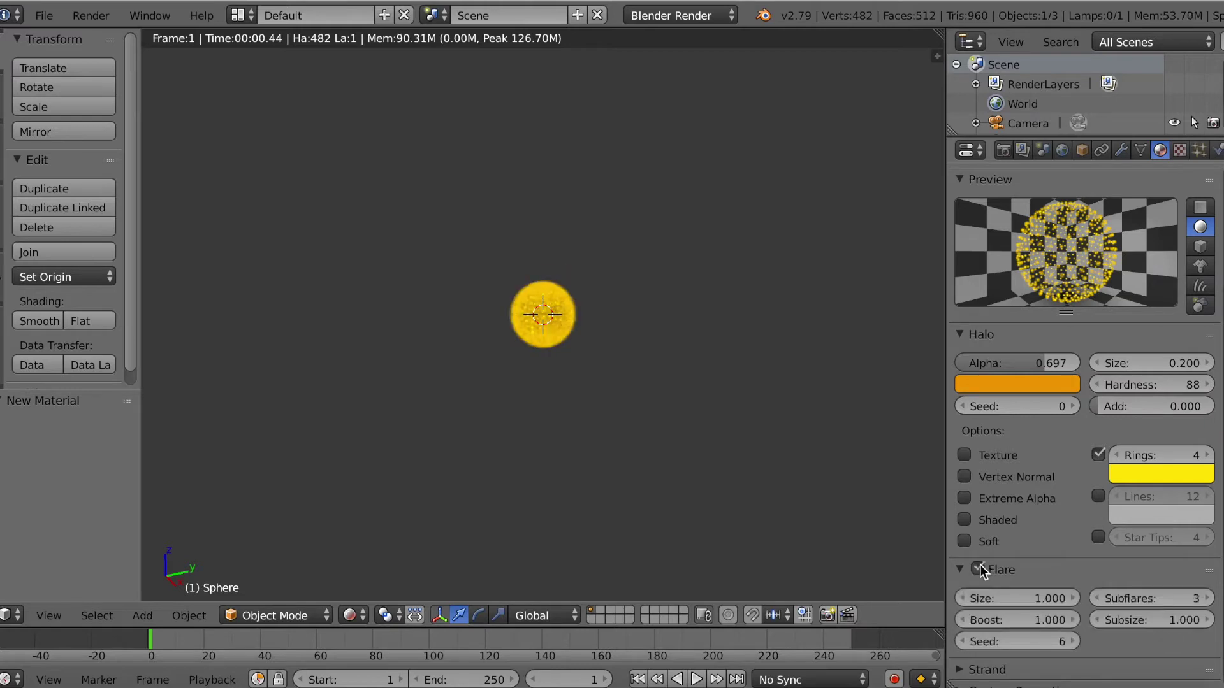
Render a still image to inspect the flare effect, close the render and turn the flare off
left_click(91, 15)
left_click(100, 37)
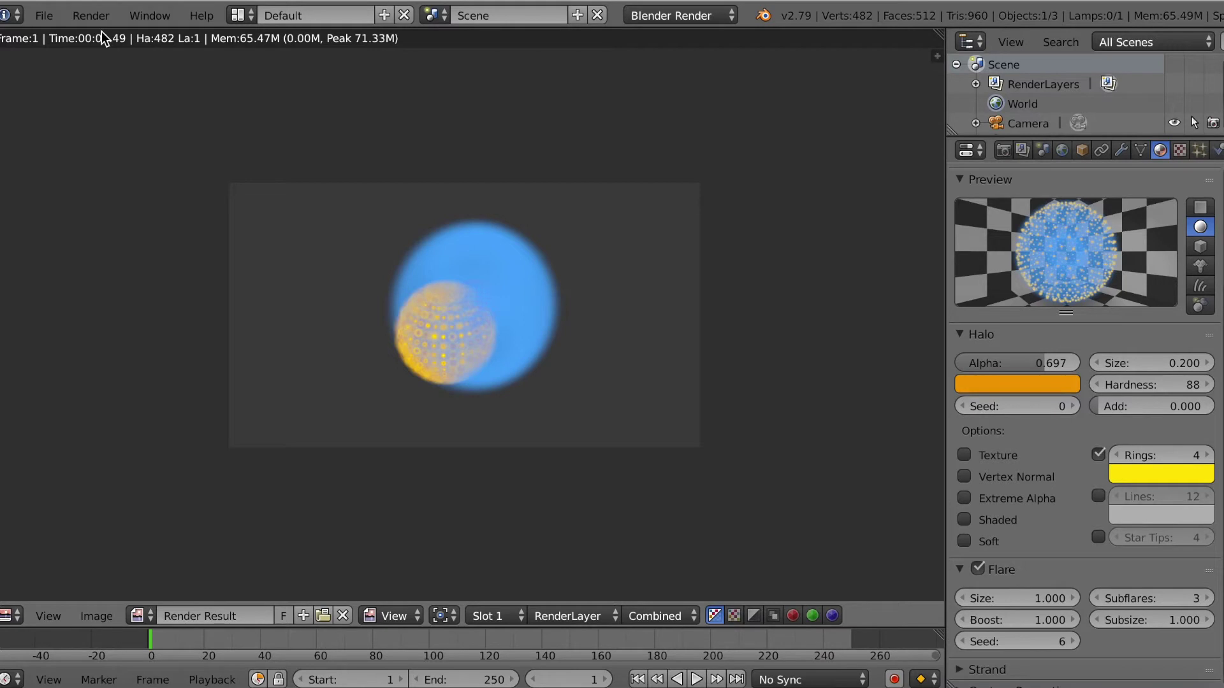
key("Escape")
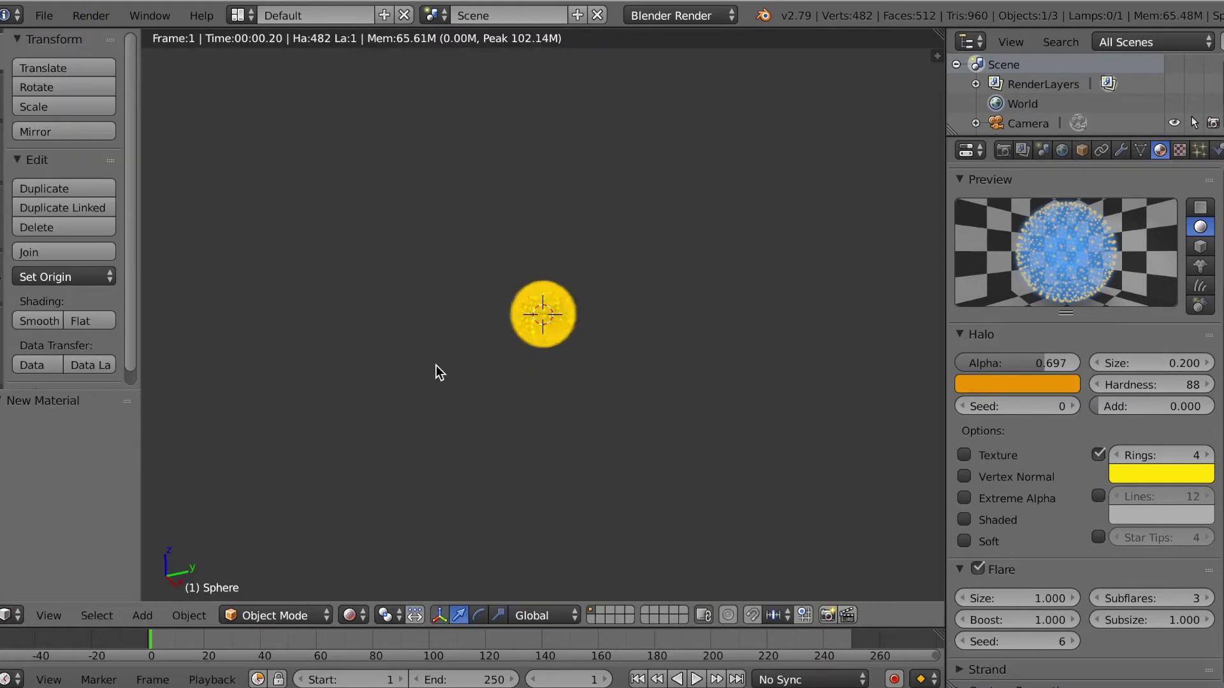
left_click(978, 569)
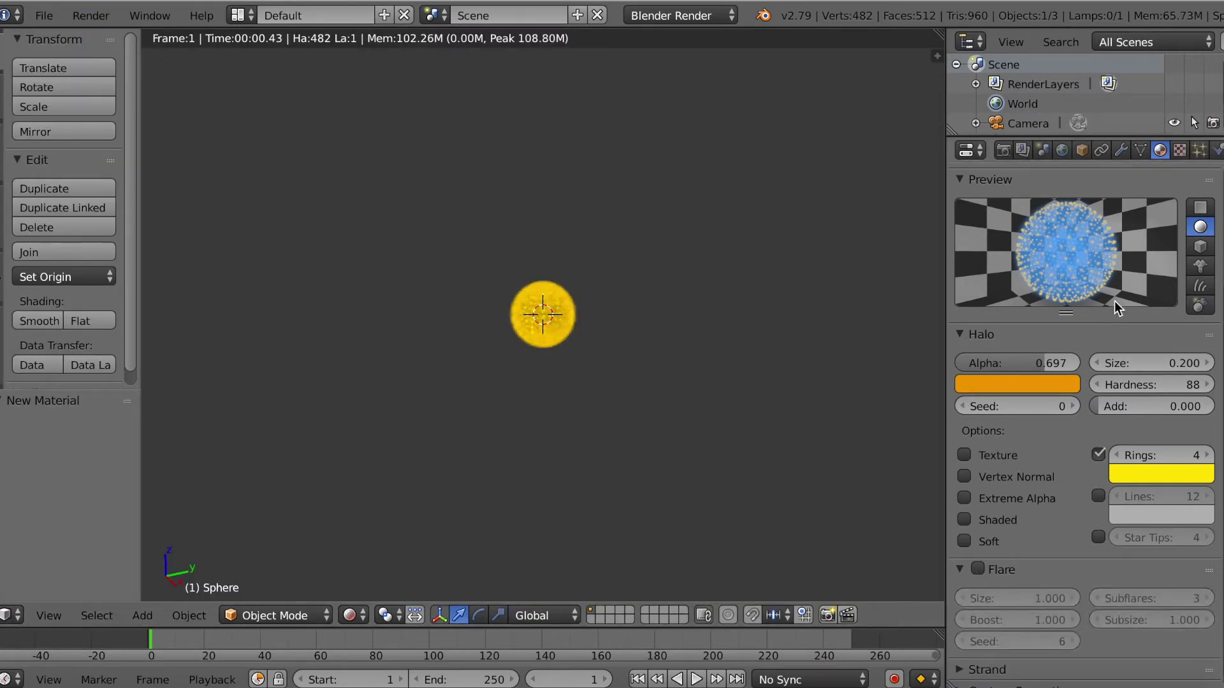
Add a new texture to the first texture slot of the sphere's material
left_click(1179, 150)
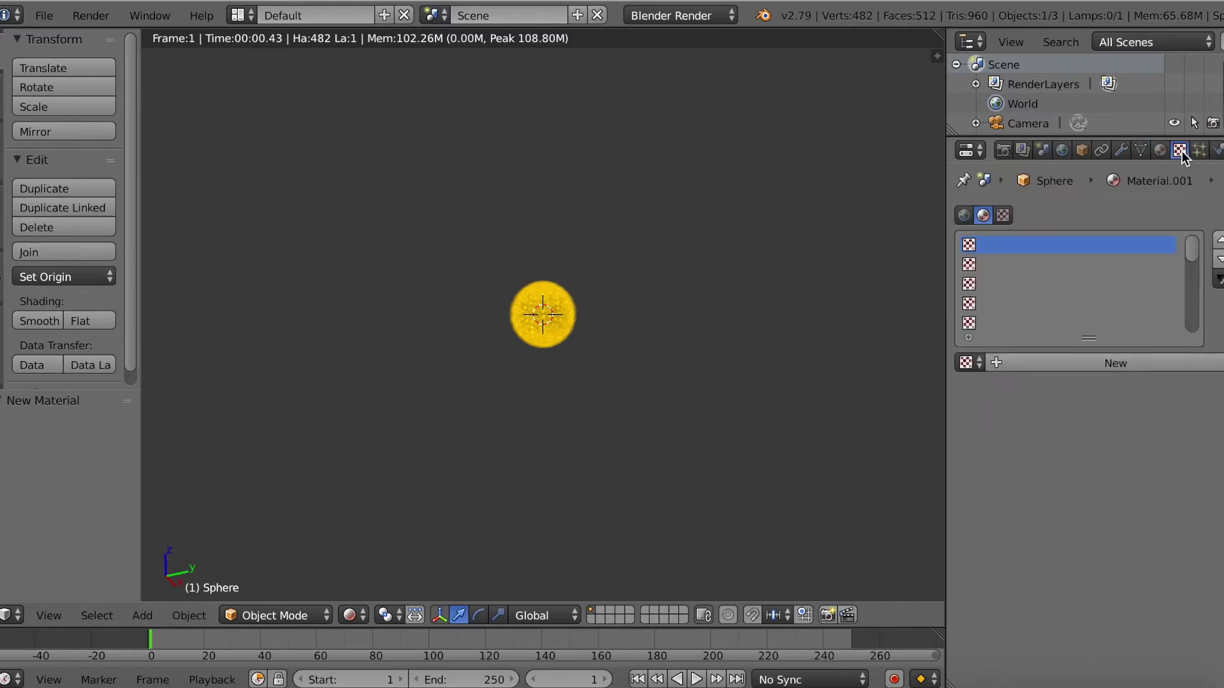
left_click(1027, 369)
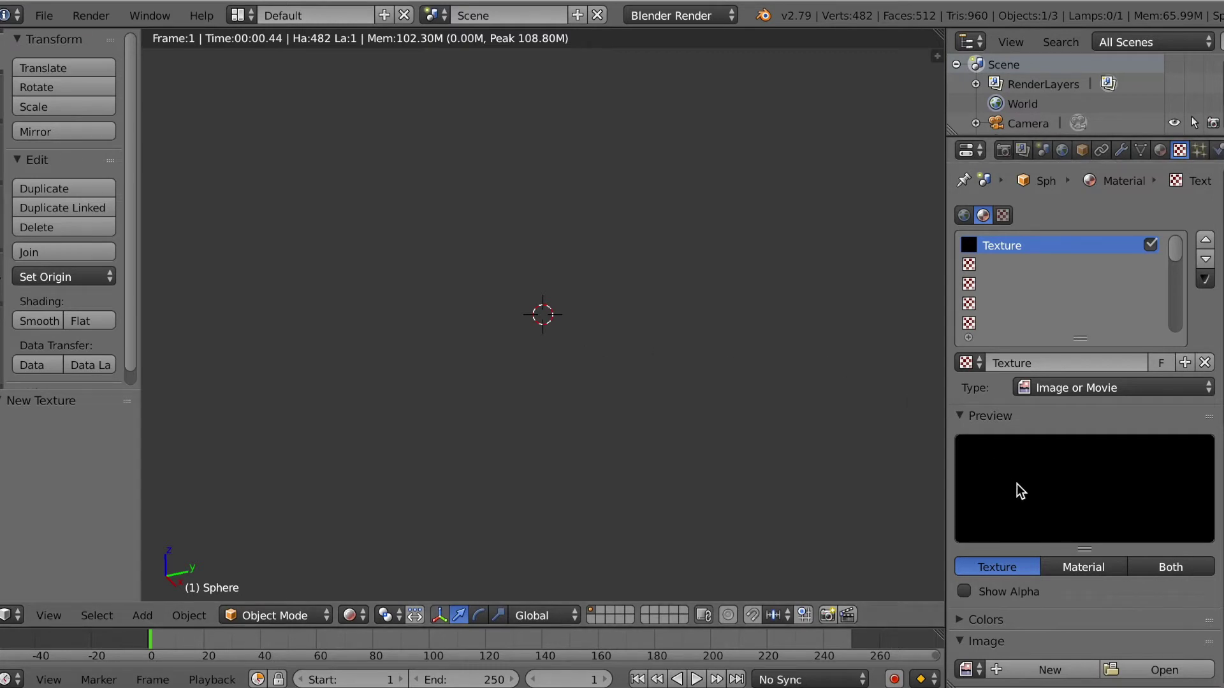
Set the texture type to Distorted Noise and its influence colour to dark orange (R 0.621, G 0.165, B 0.000)
left_click(1080, 387)
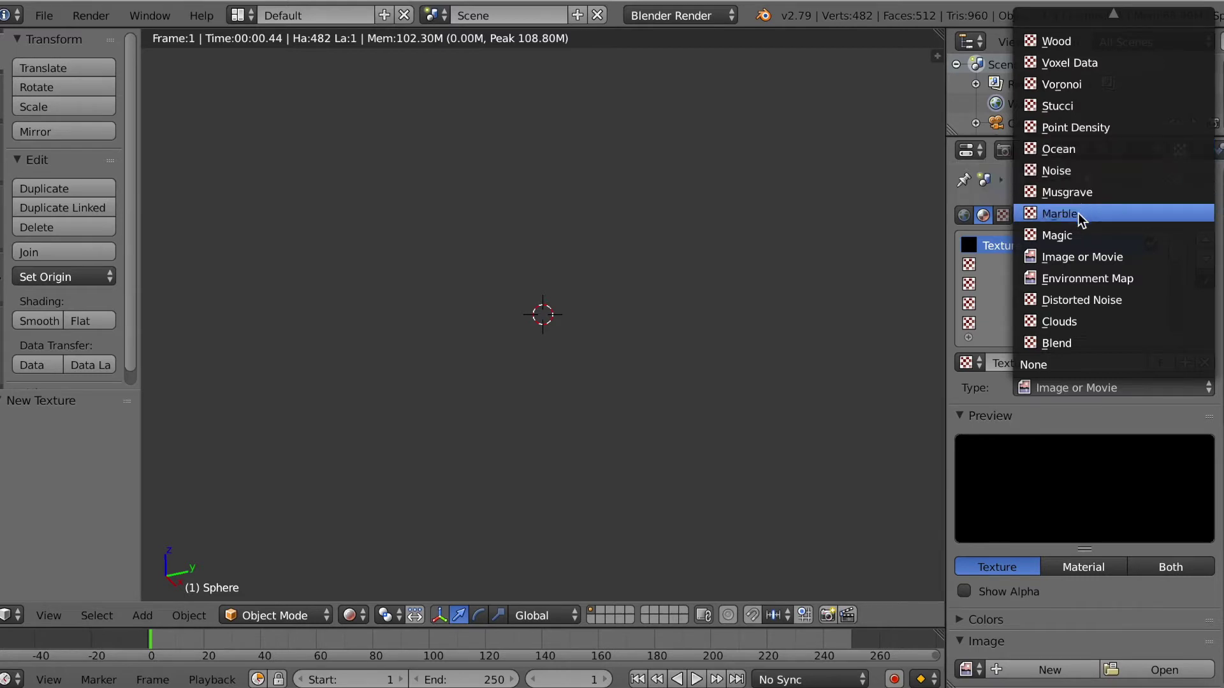
left_click(1056, 300)
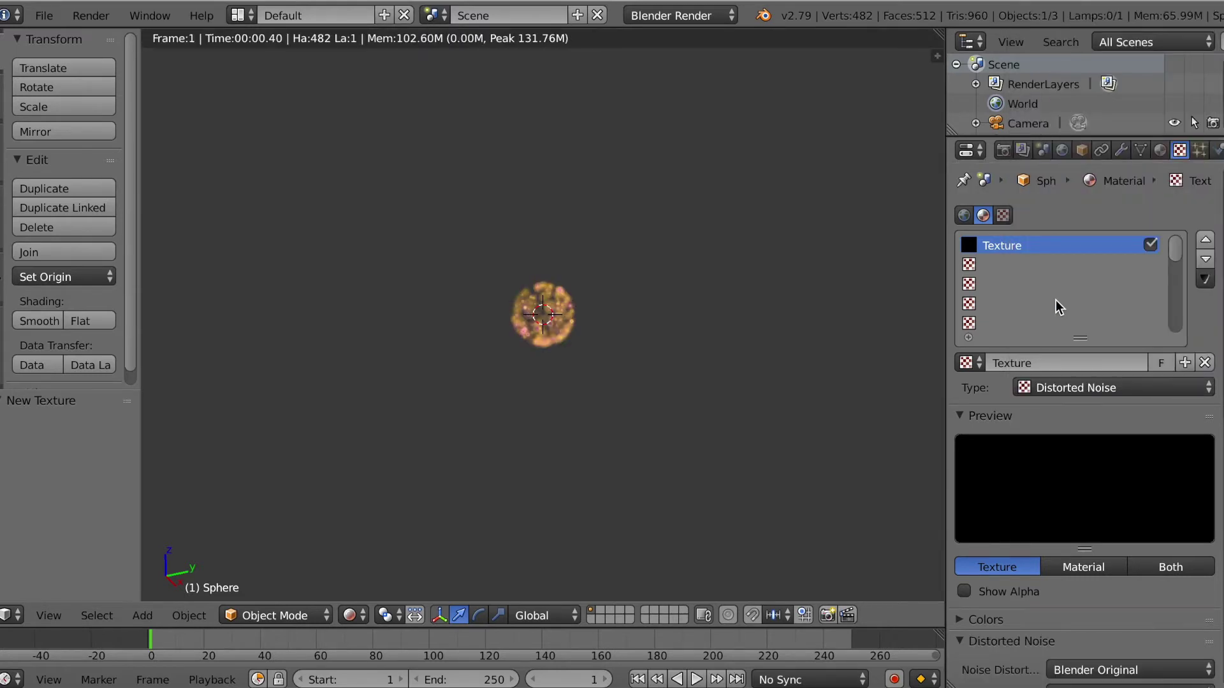
scroll(1074, 543, "down", 15)
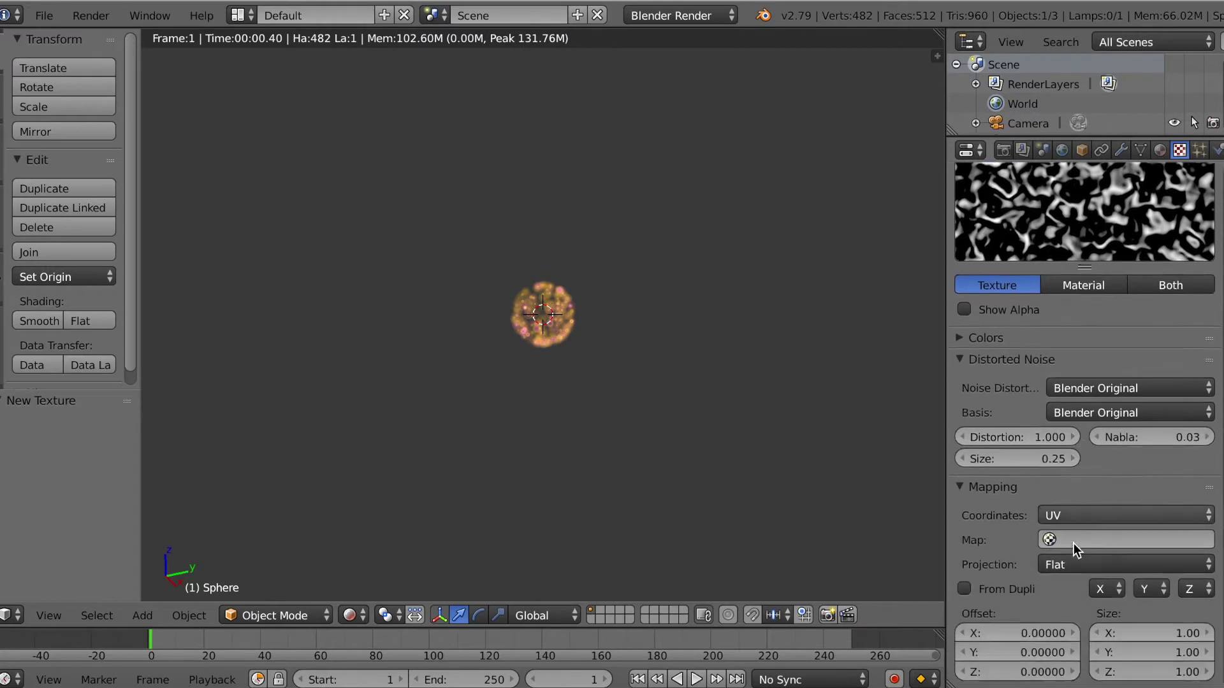
scroll(1074, 543, "down", 5)
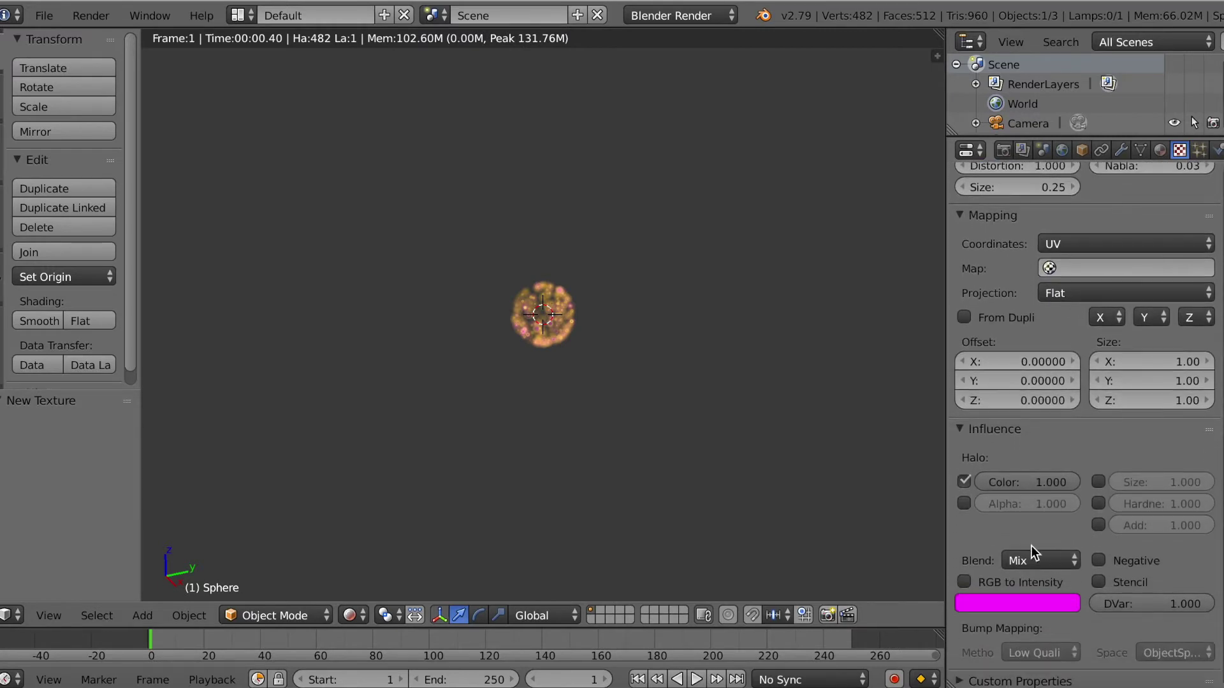
left_click(1004, 604)
mouse_move(978, 460)
left_mouse_down()
mouse_move(973, 480)
mouse_move(923, 461)
mouse_move(938, 475)
left_mouse_up()
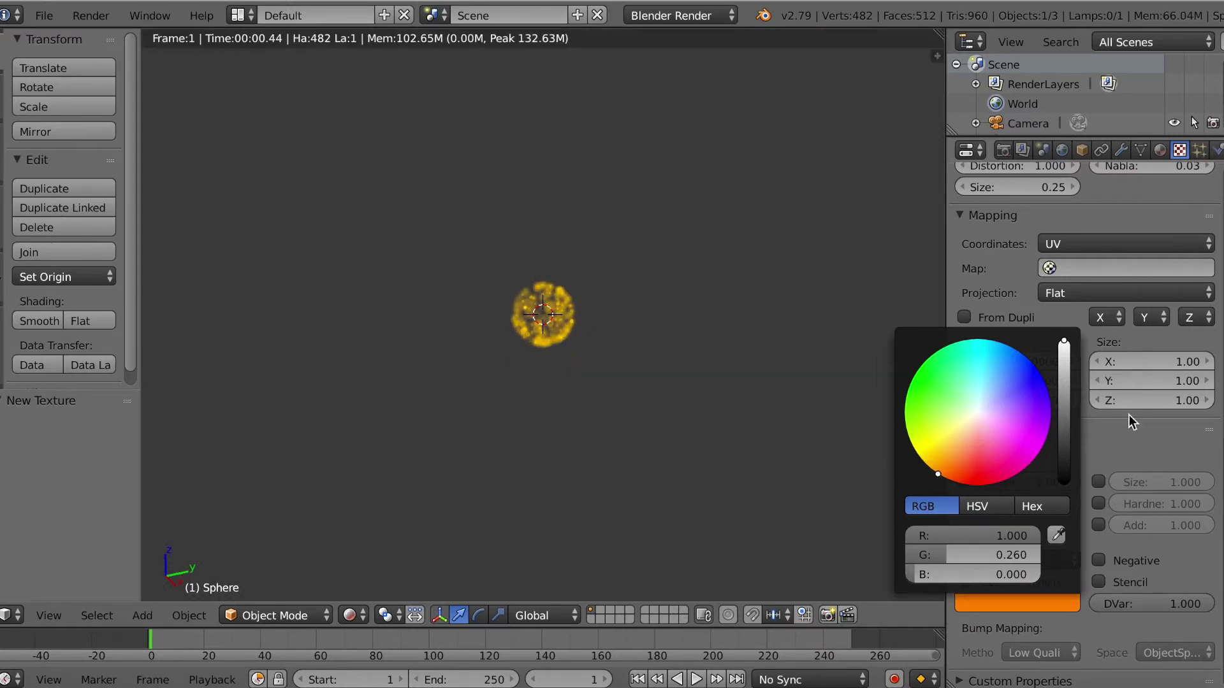
left_click(1023, 603)
left_click(1062, 366)
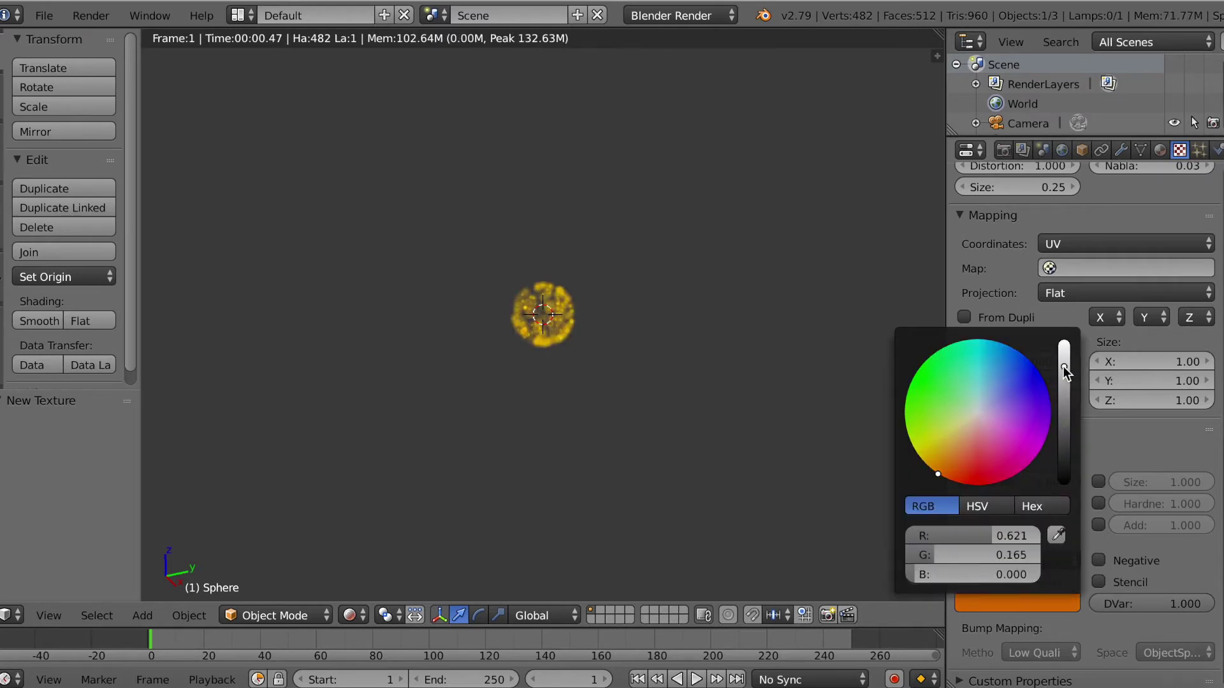
Switch the texture preview to display the material
scroll(1145, 418, "up", 15)
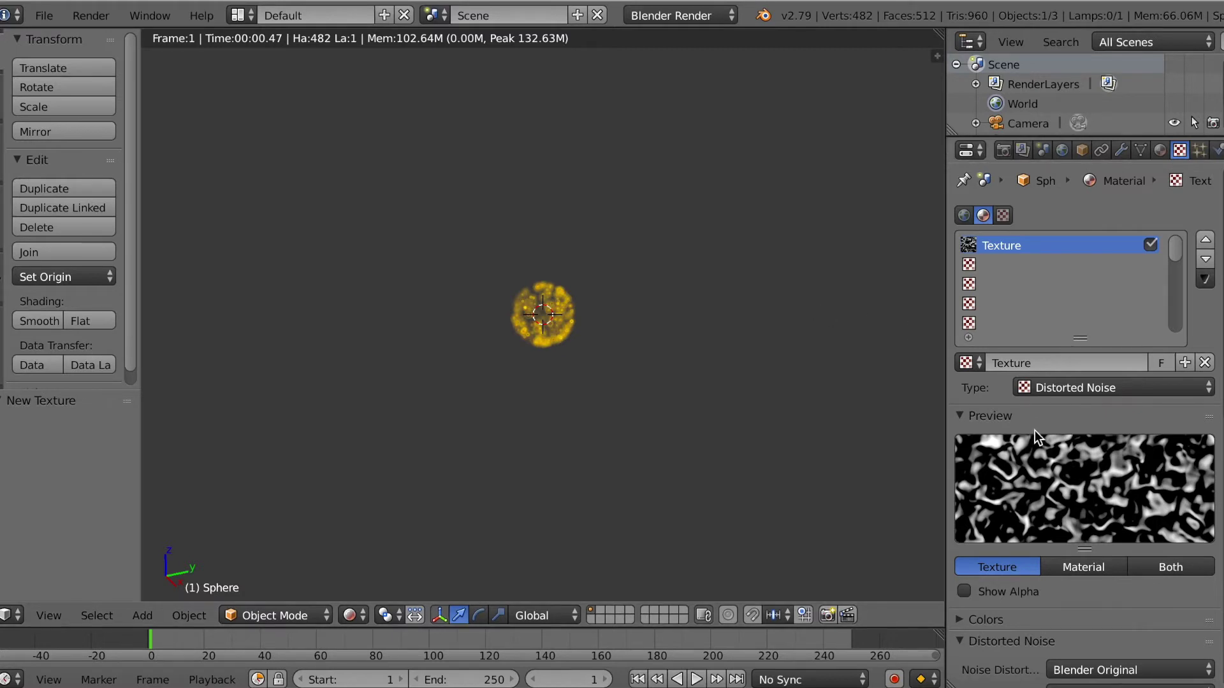
scroll(981, 613, "down", 1)
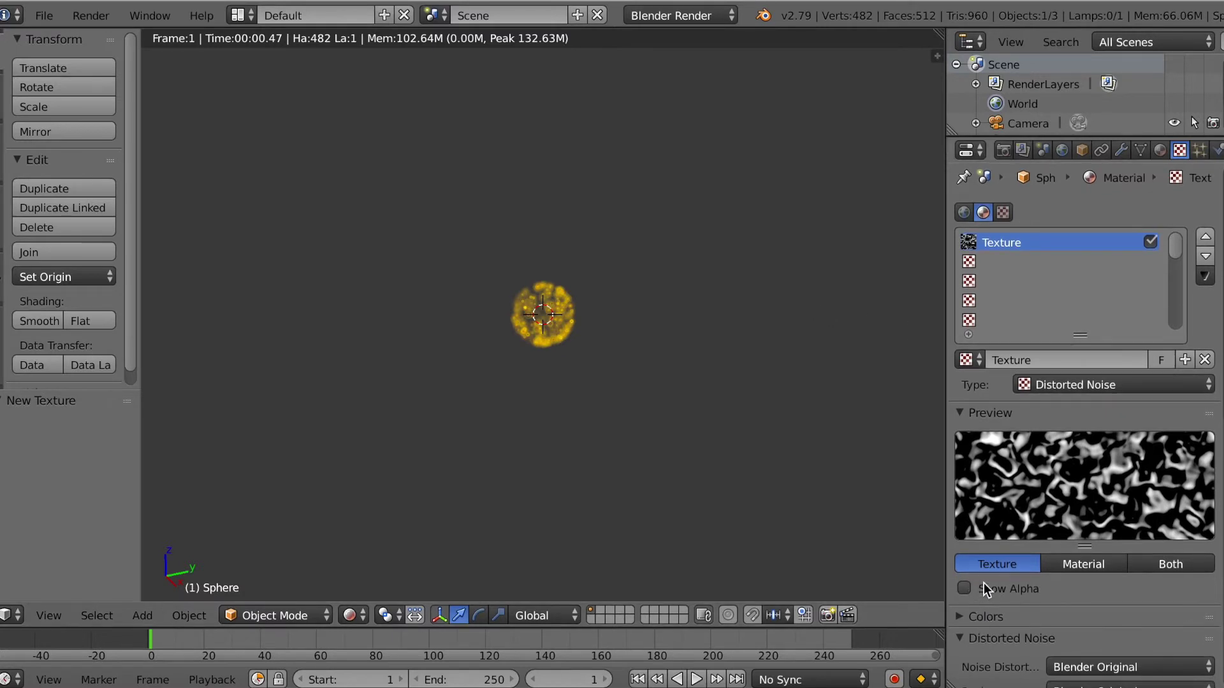
left_click(1100, 566)
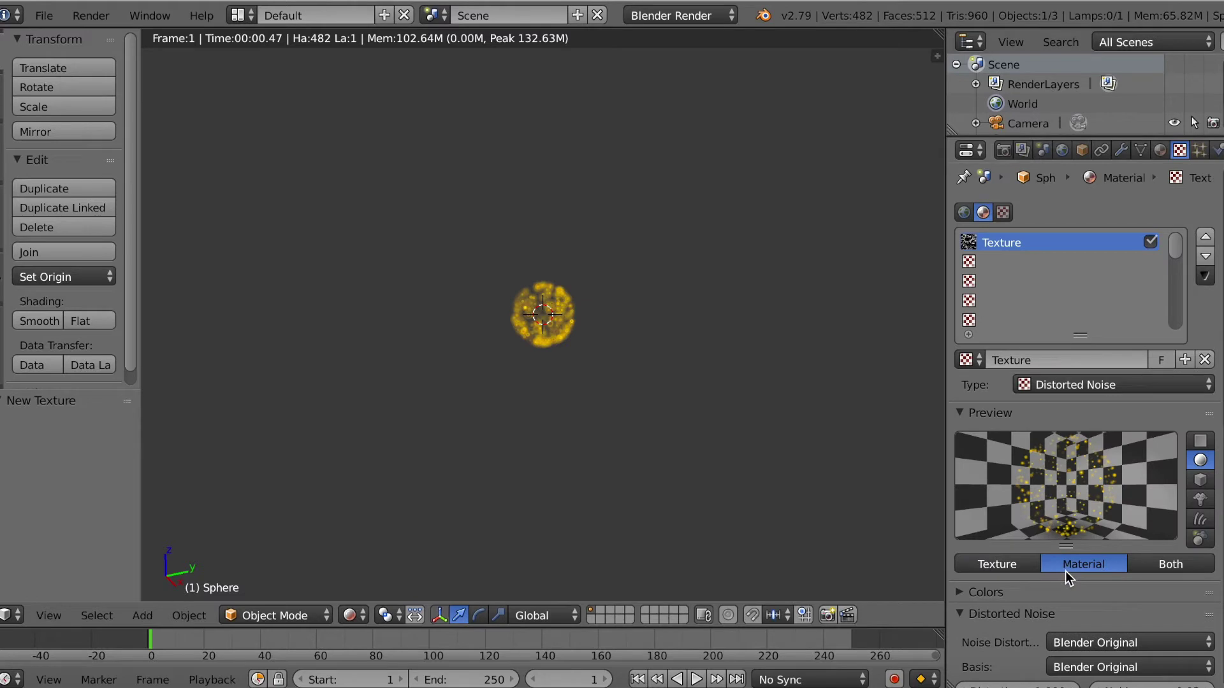
Expand the texture's colour settings and look through its colour, noise, mapping and influence options
scroll(1065, 571, "down", 2)
left_click(961, 582)
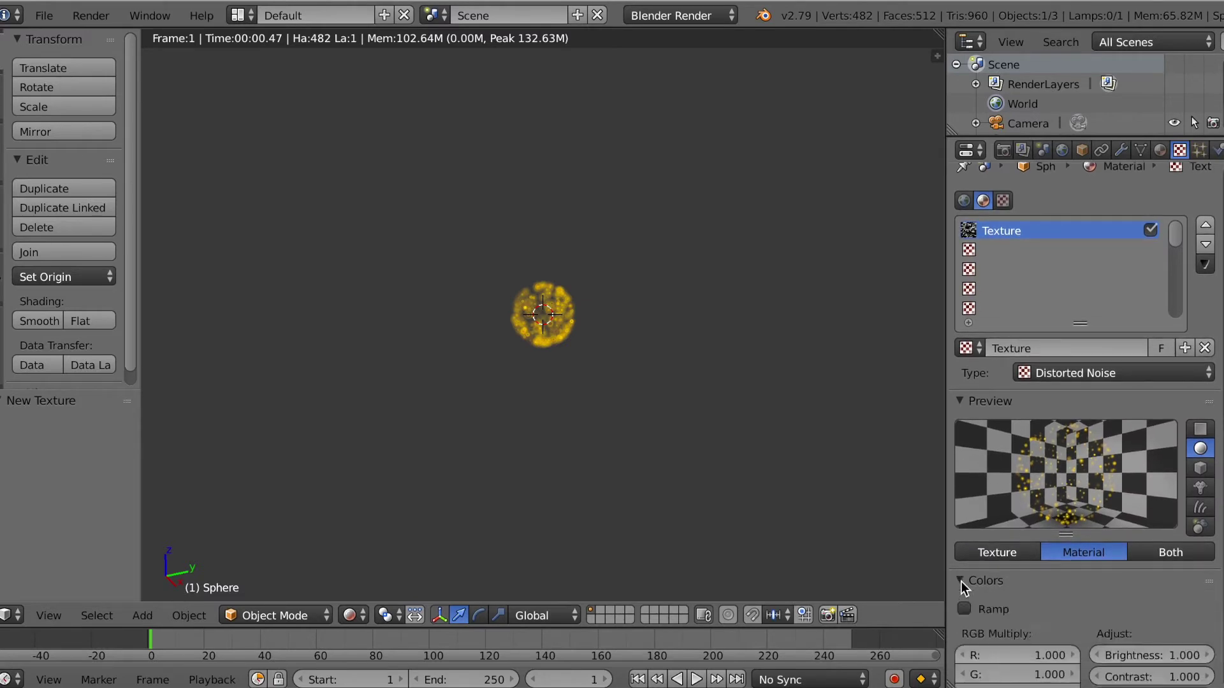
scroll(961, 581, "down", 12)
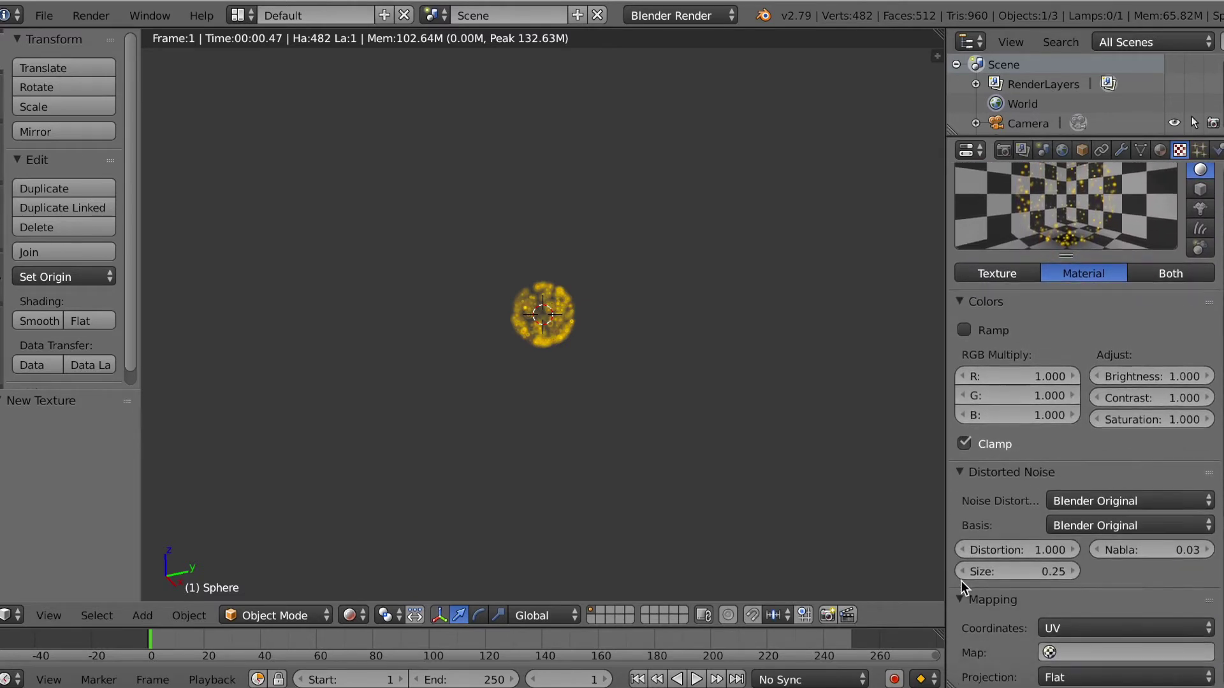
scroll(961, 580, "down", 4)
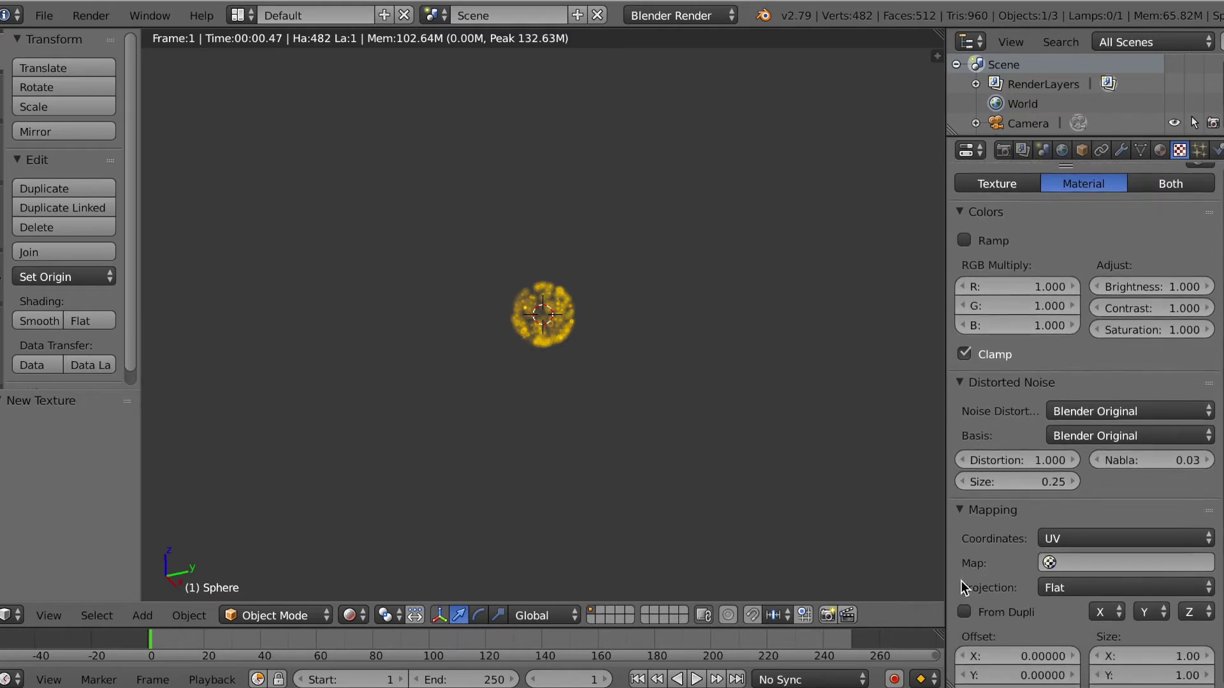
scroll(961, 580, "down", 8)
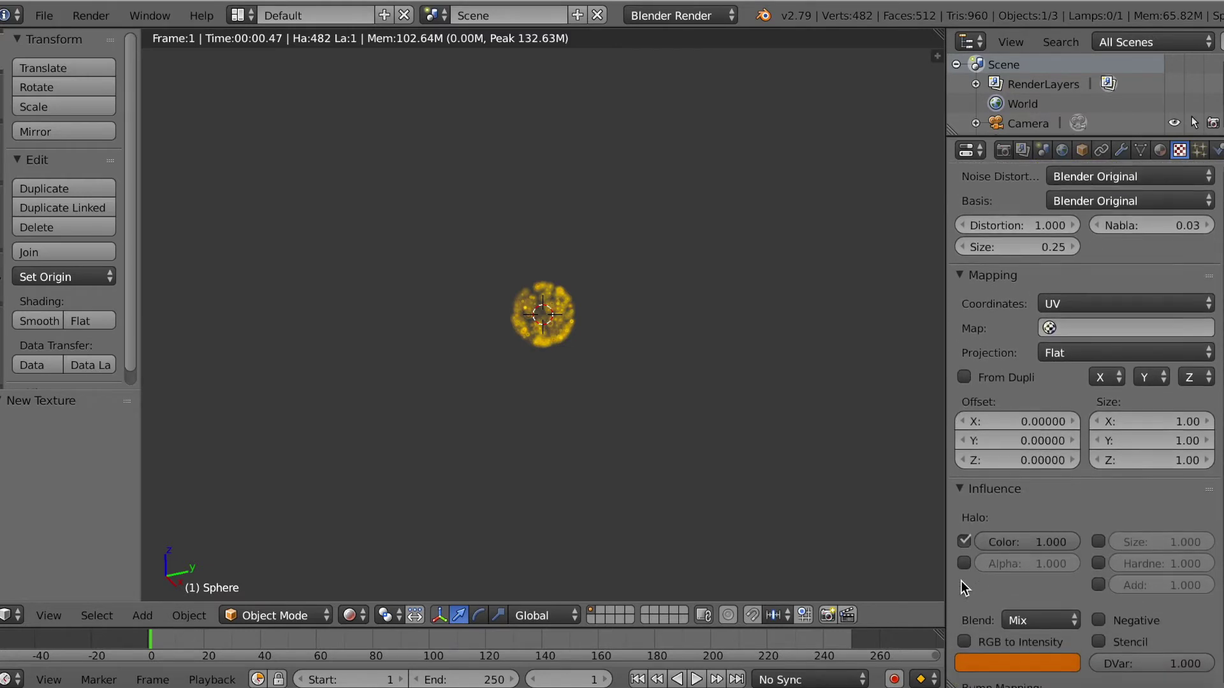
scroll(1091, 603, "down", 1)
scroll(1091, 603, "down", 2)
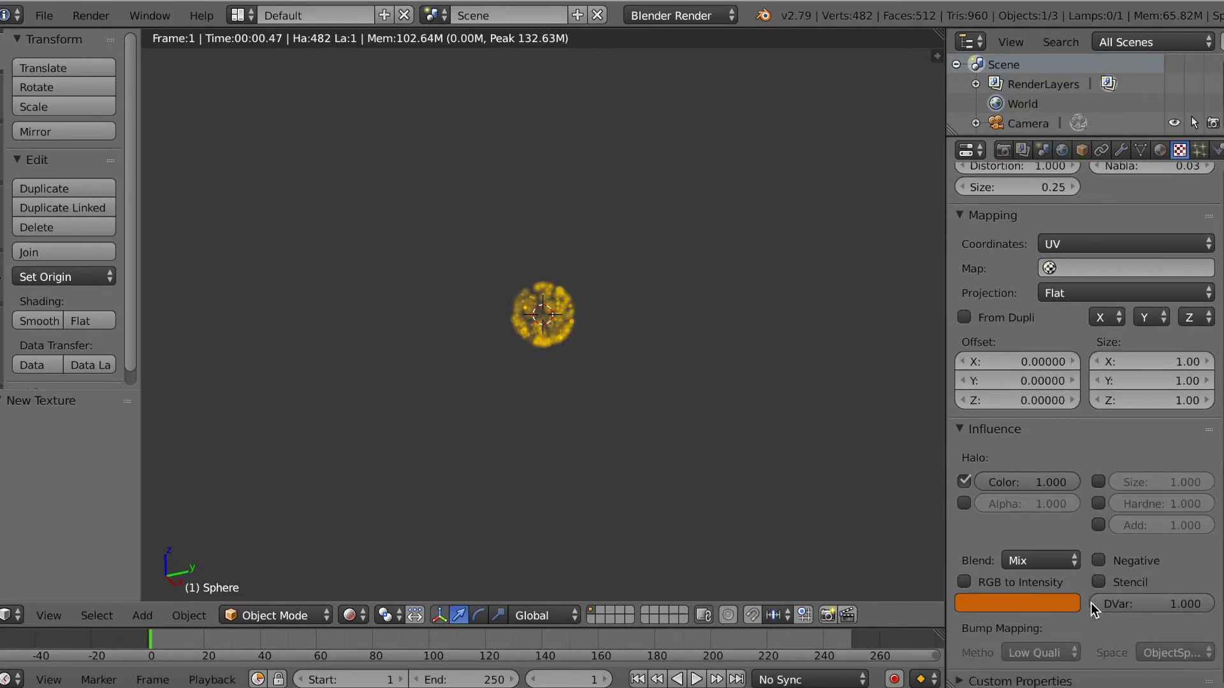
scroll(1091, 603, "up", 20)
scroll(1091, 603, "up", 1)
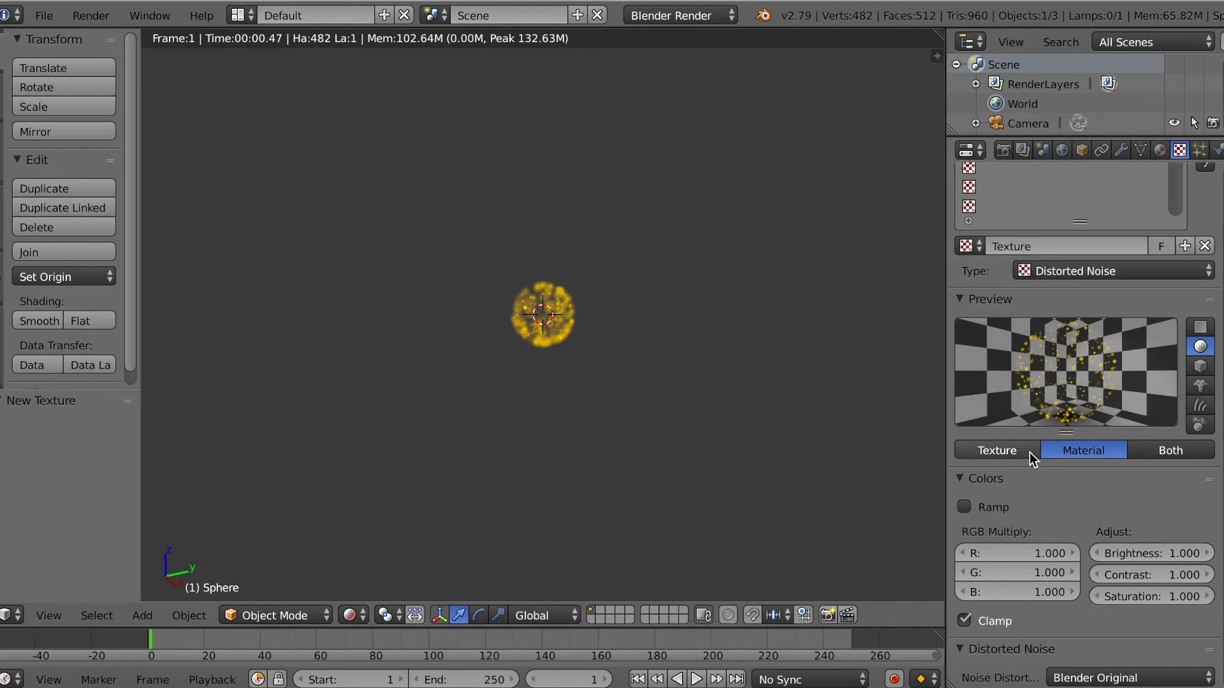
Enable Extreme Alpha on the sphere's halo material and set the halo's Add value to 0.143
left_click(1167, 152)
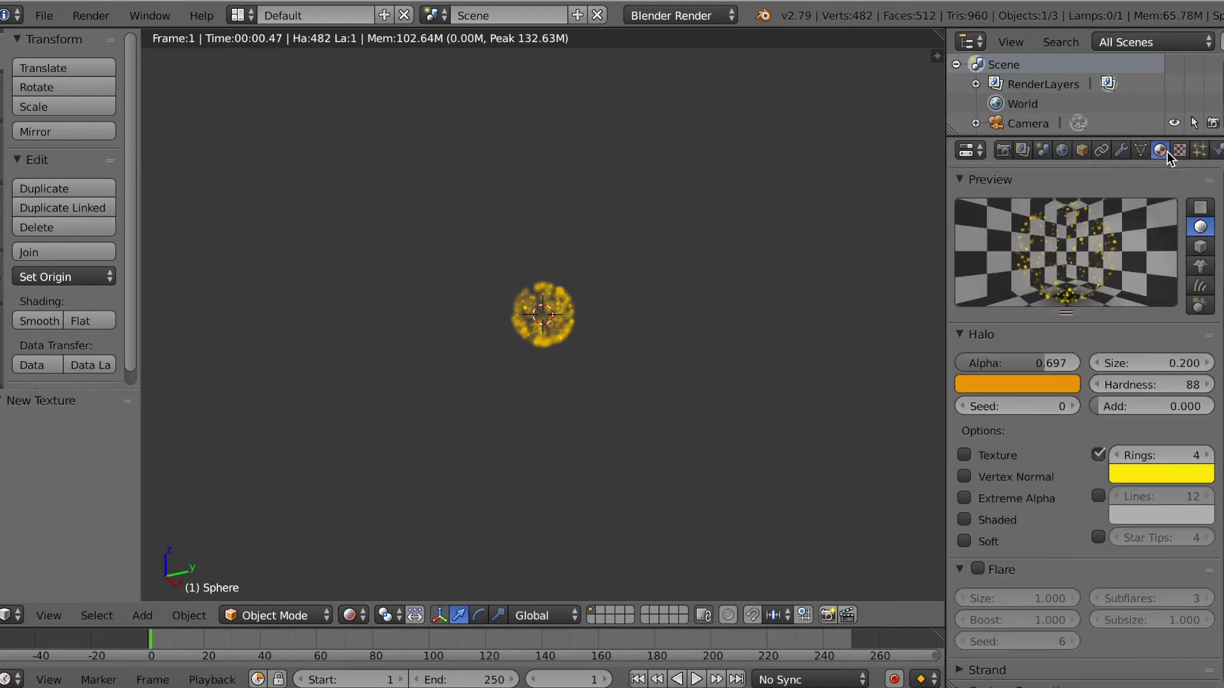
scroll(1106, 430, "down", 1)
left_click(964, 488)
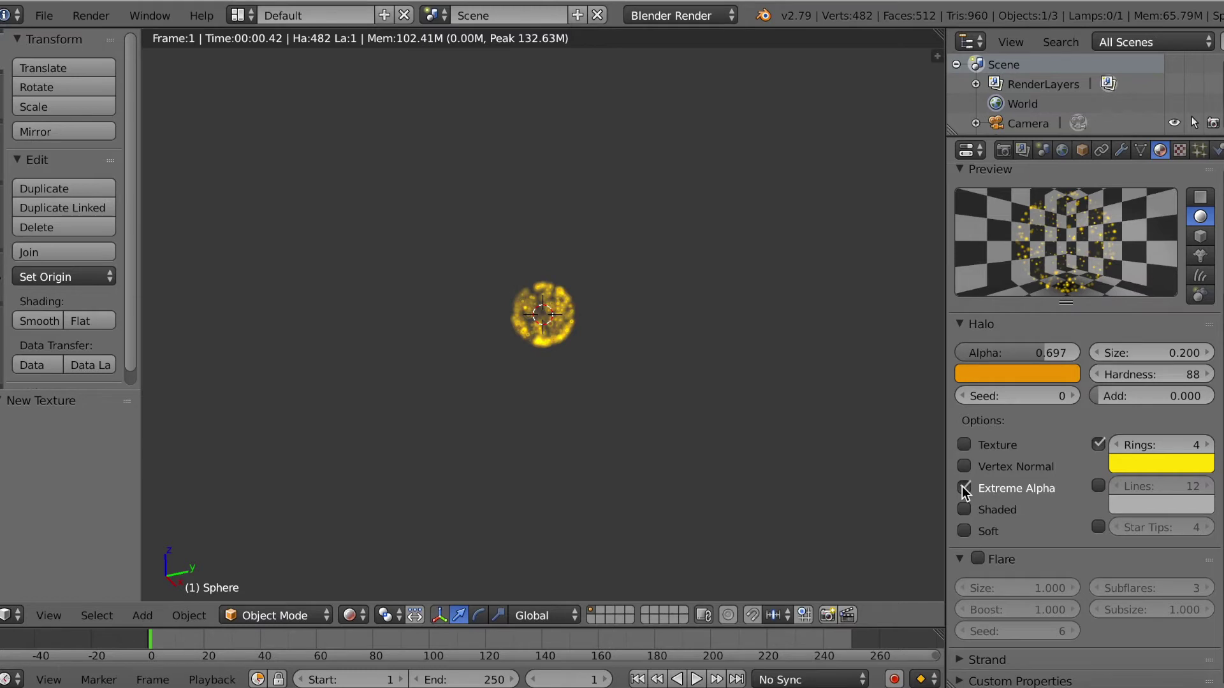
left_click_drag(1112, 399, 1129, 400)
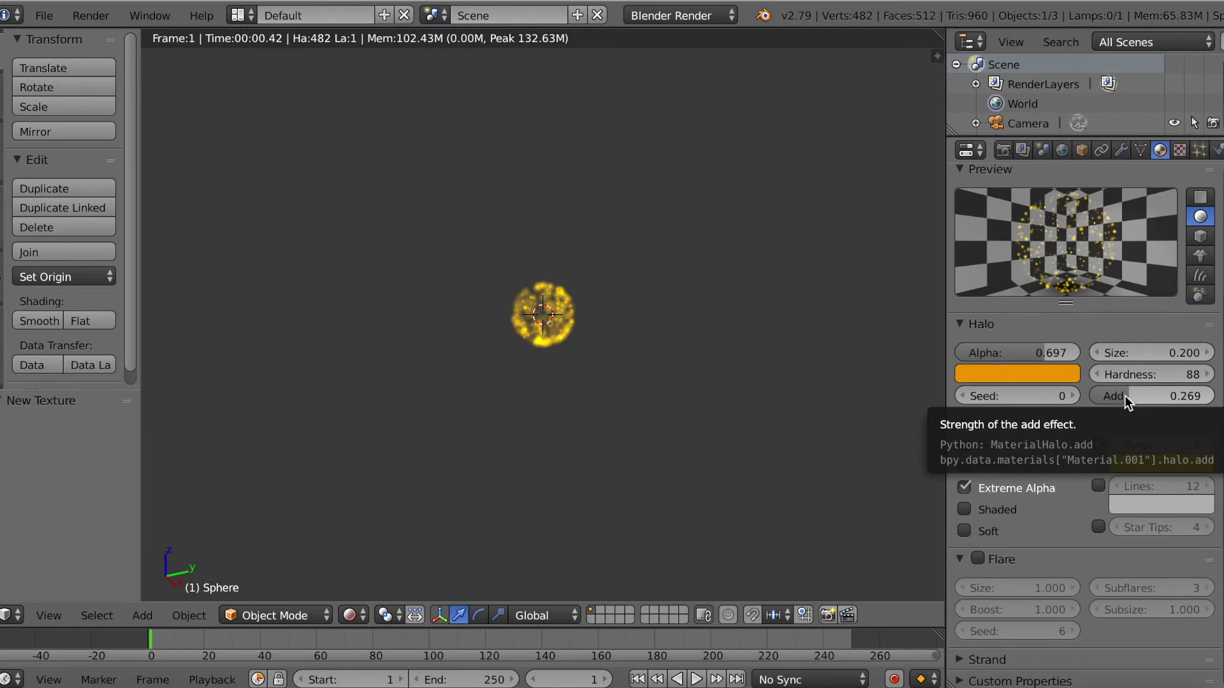
left_click_drag(1125, 395, 1116, 396)
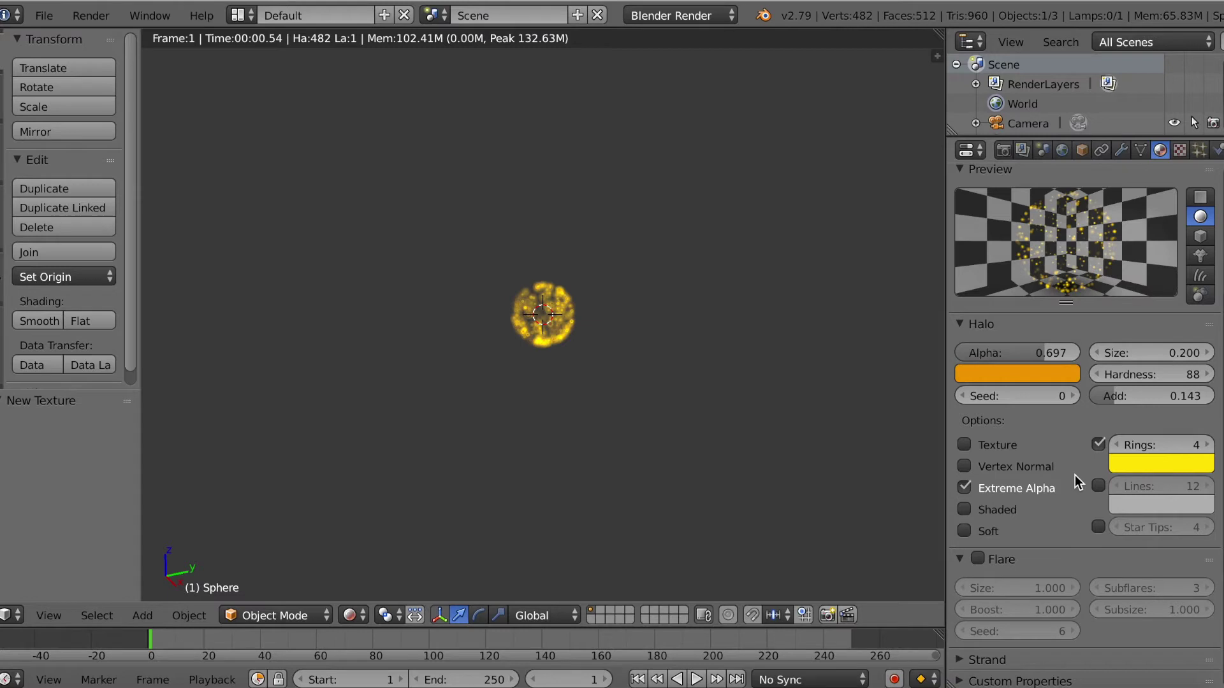
Set the noise distortion of the sphere's Distorted Noise texture to Improved Perlin
scroll(1016, 442, "up", 2)
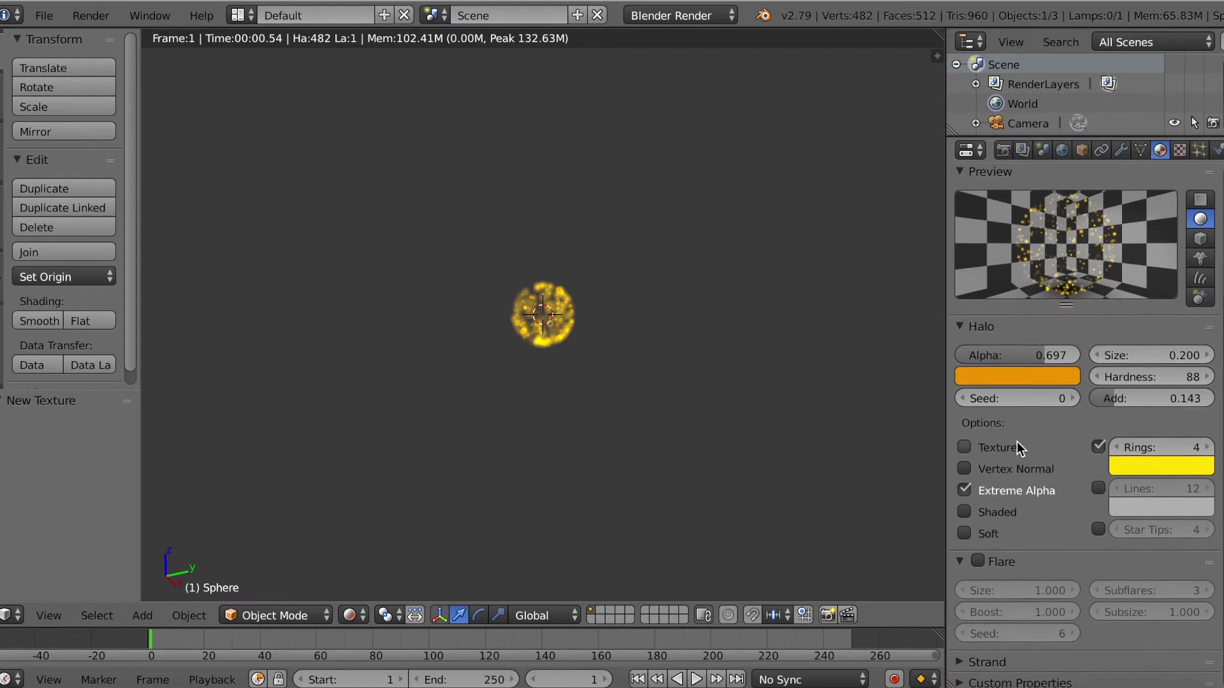
scroll(1016, 441, "up", 1)
scroll(1016, 441, "up", 5)
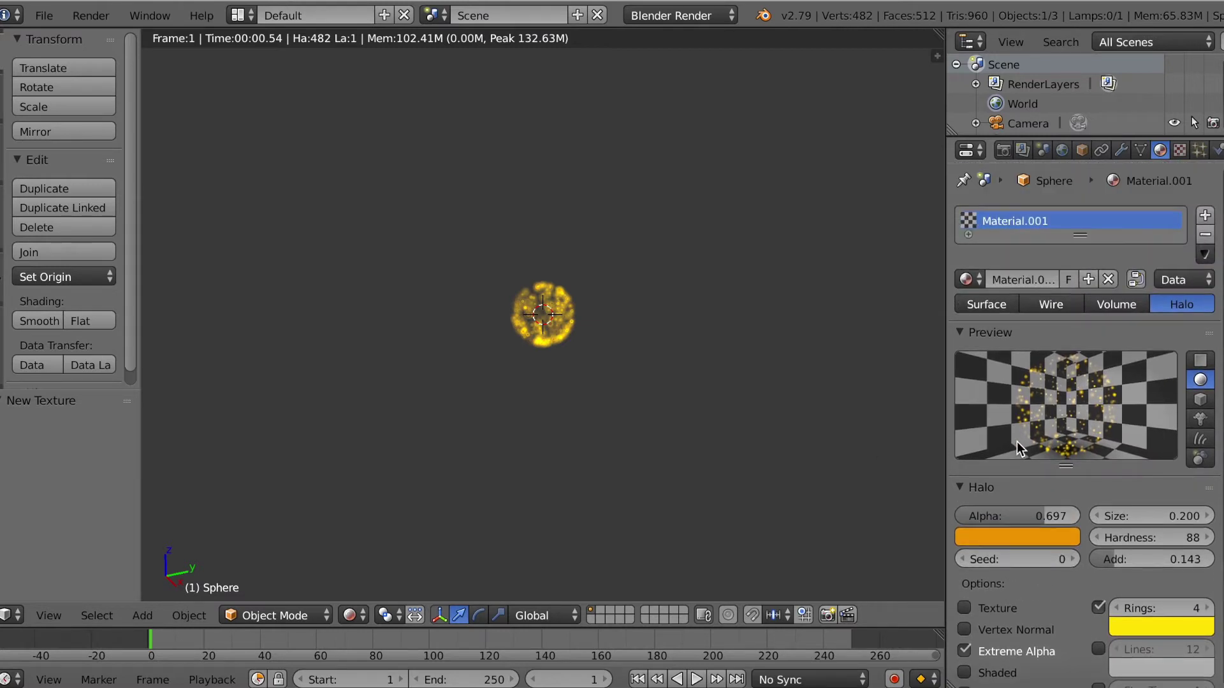
left_click(1180, 151)
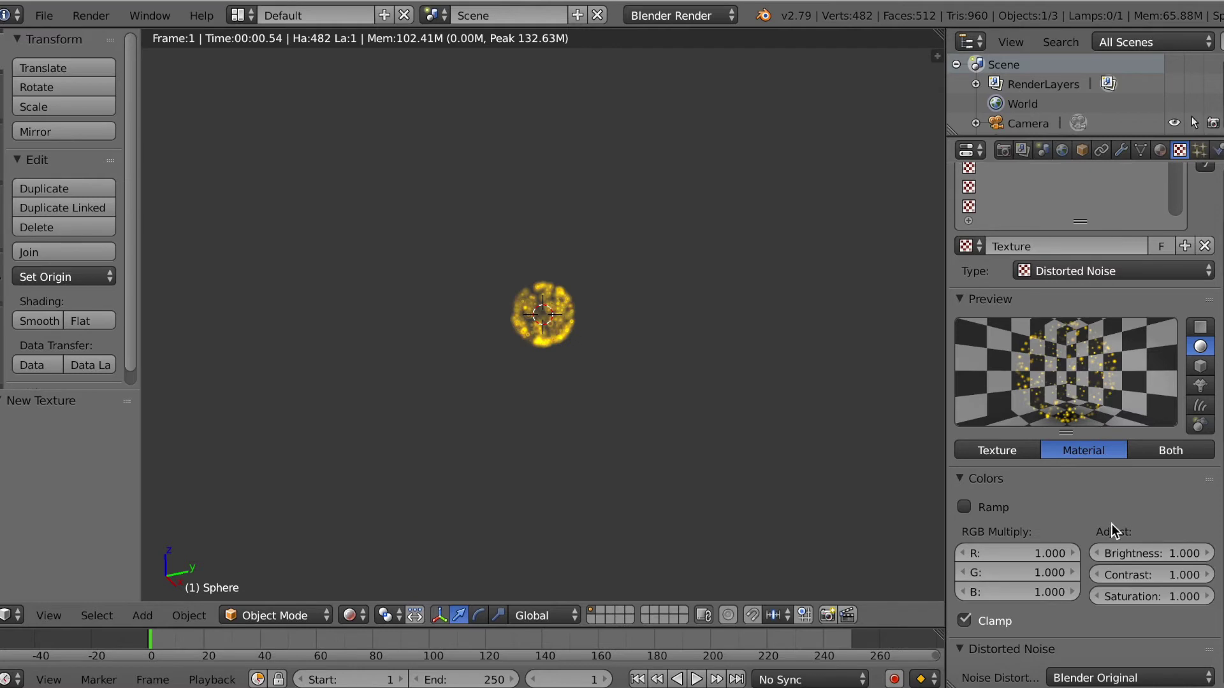
scroll(1141, 552, "down", 4)
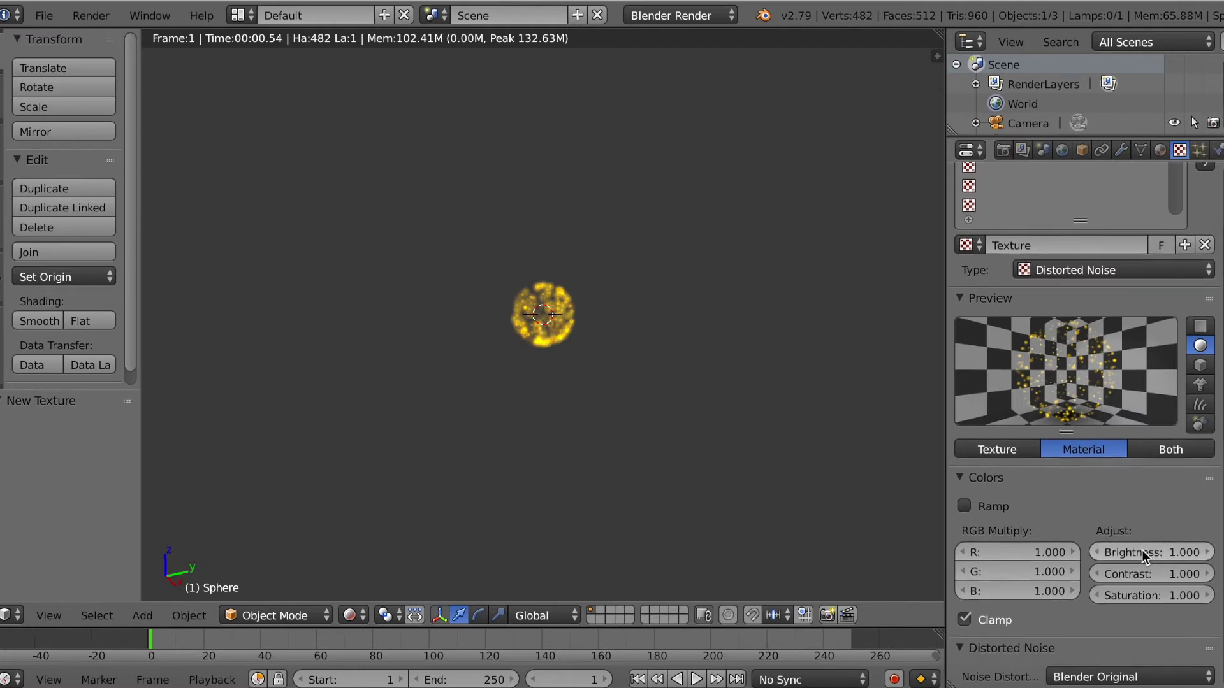
scroll(1141, 554, "down", 6)
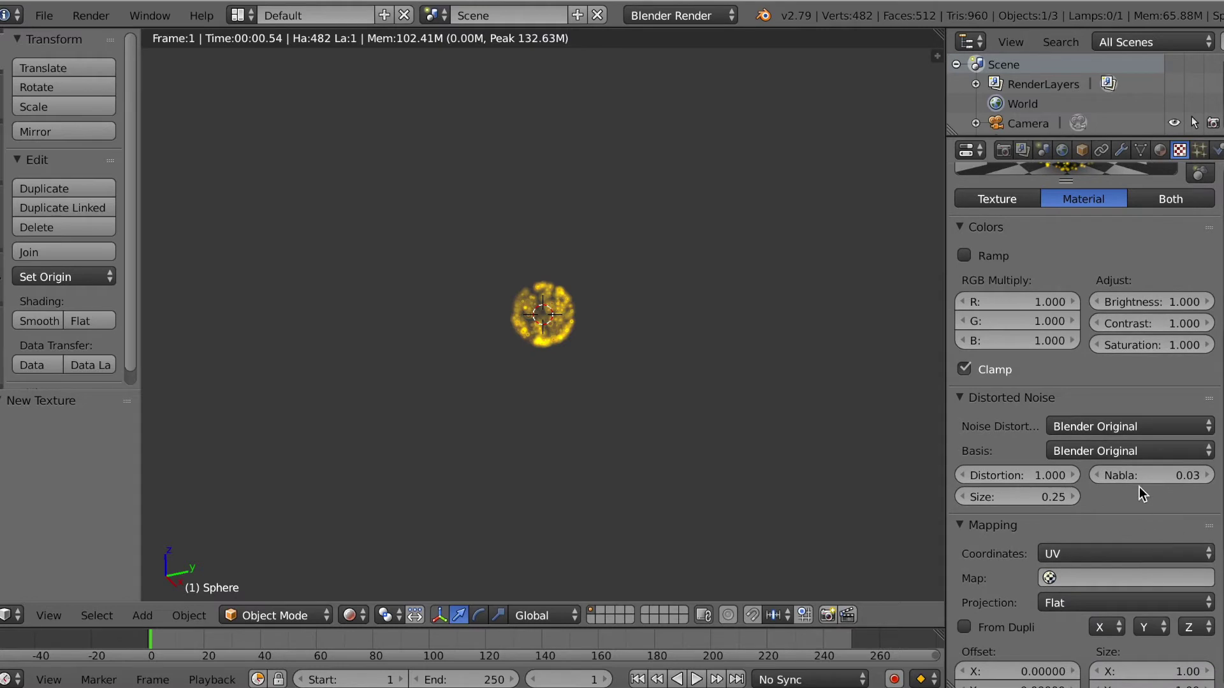
left_click(1127, 427)
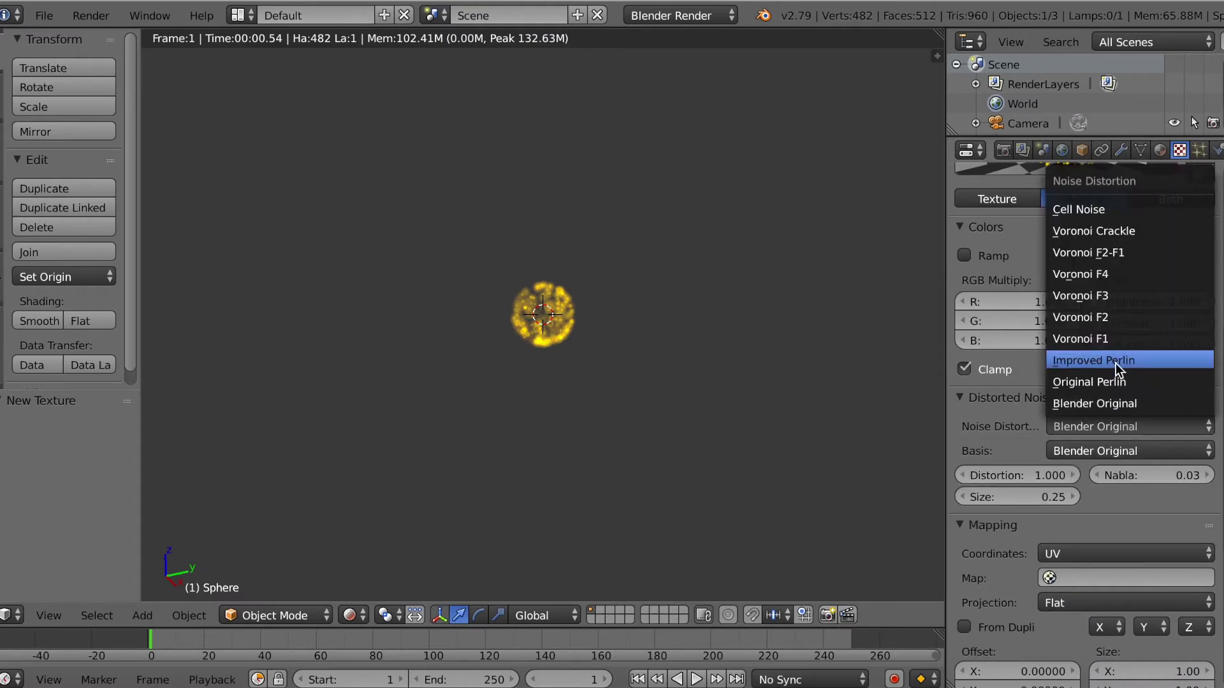
left_click(1114, 362)
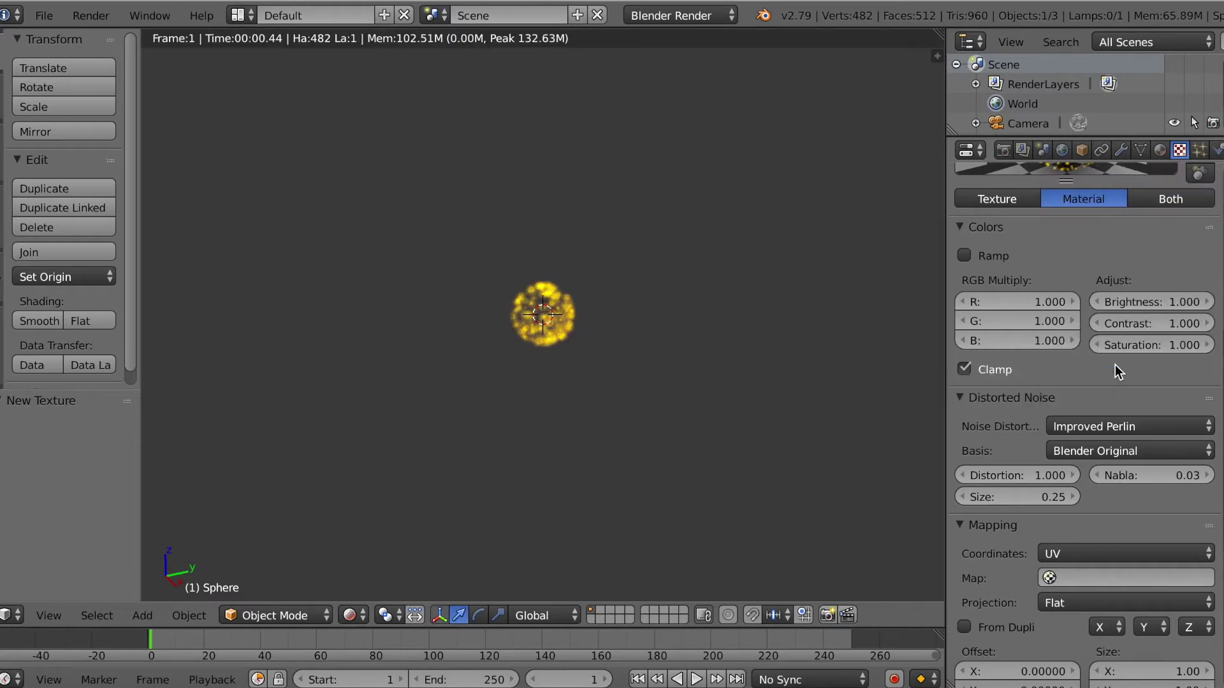
Try the texture's Alpha and Add influences on the halo, turning each one off again
scroll(1116, 506, "down", 10)
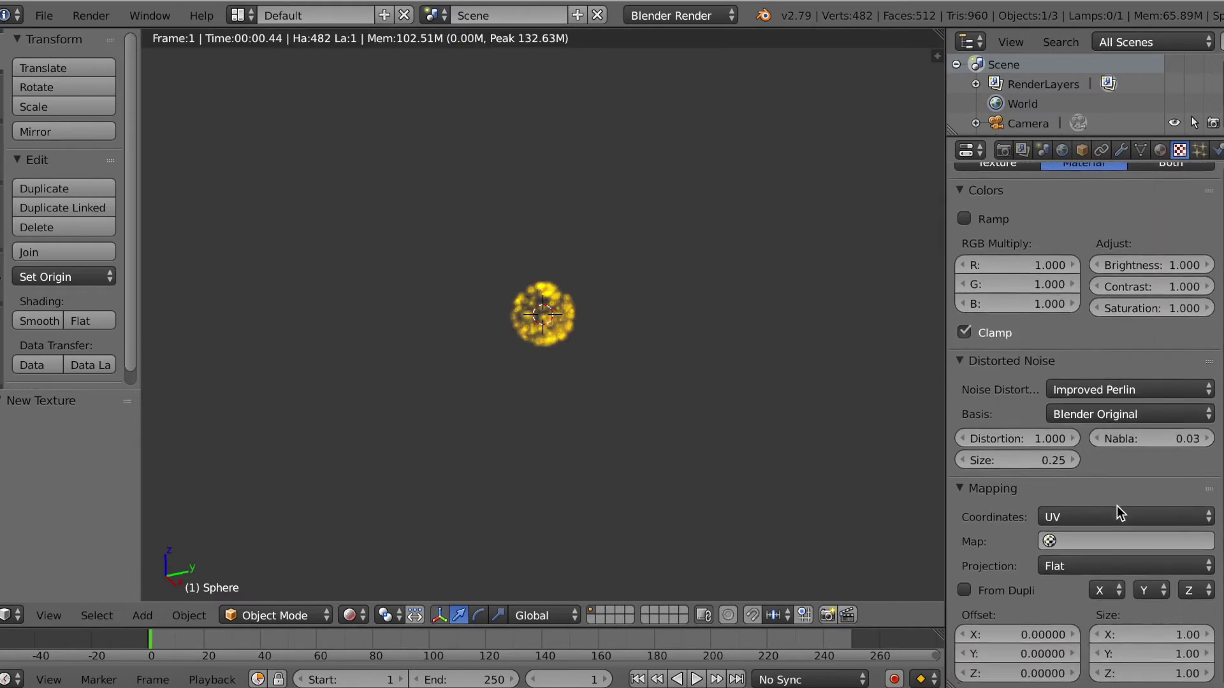
scroll(1117, 506, "down", 1)
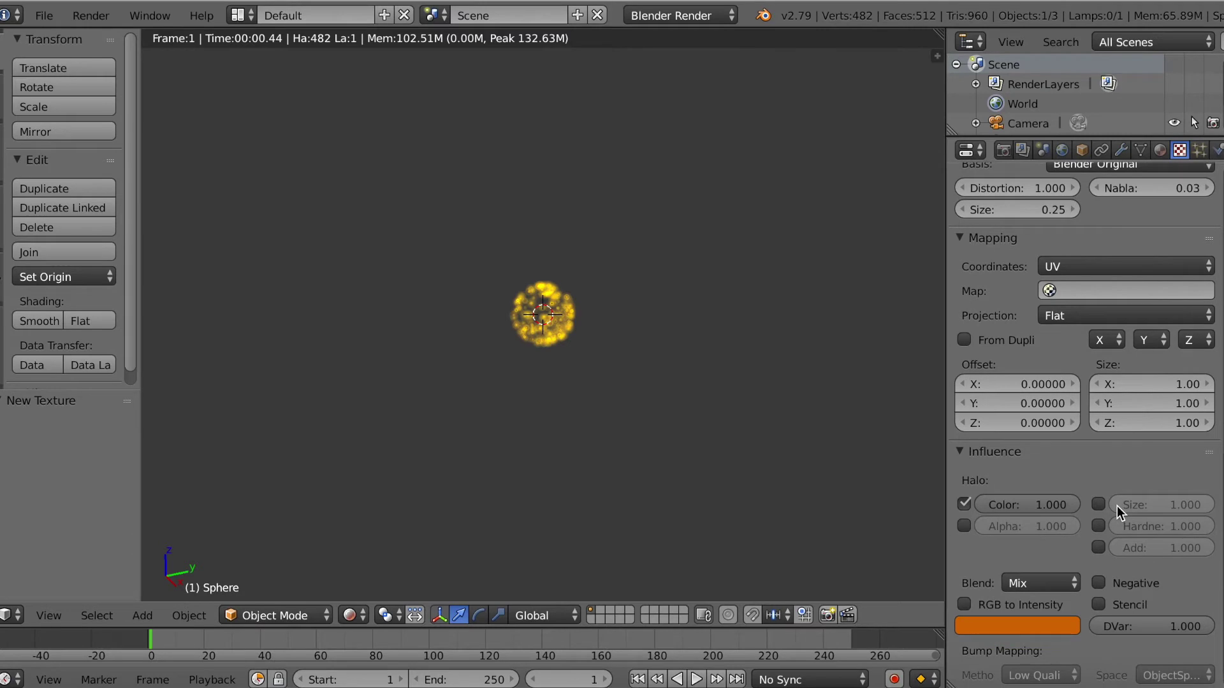
left_click(963, 526)
left_click_drag(1028, 526, 1084, 526)
left_click(965, 525)
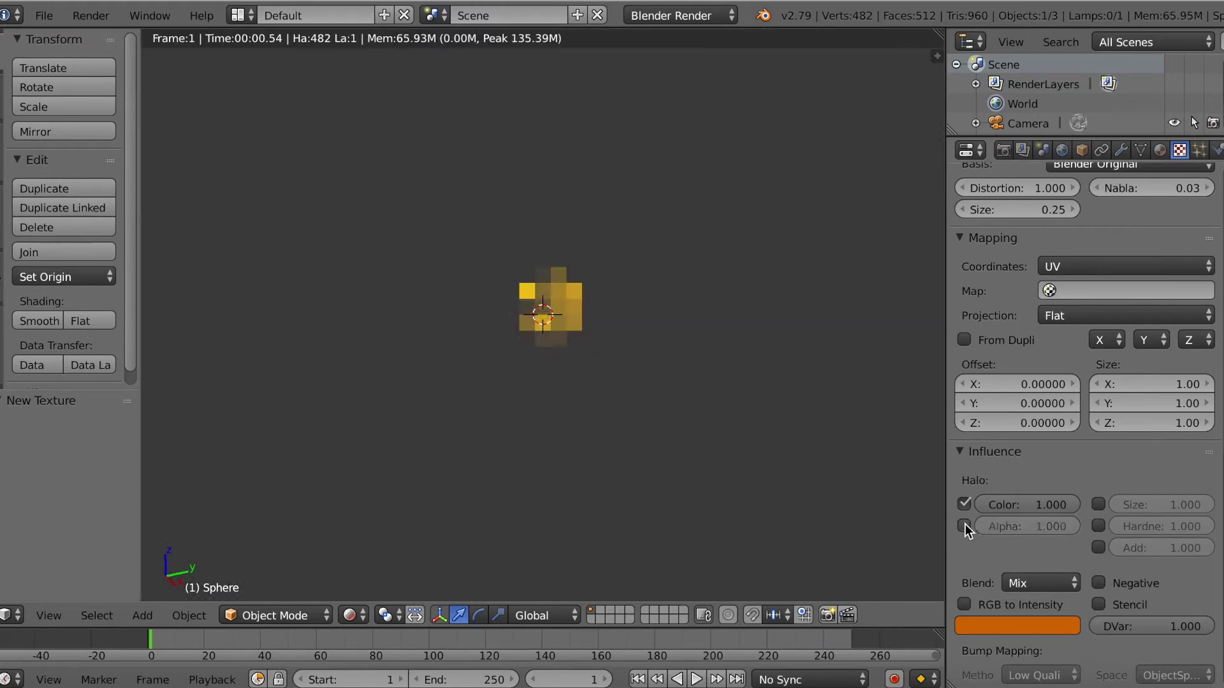
left_click(1099, 548)
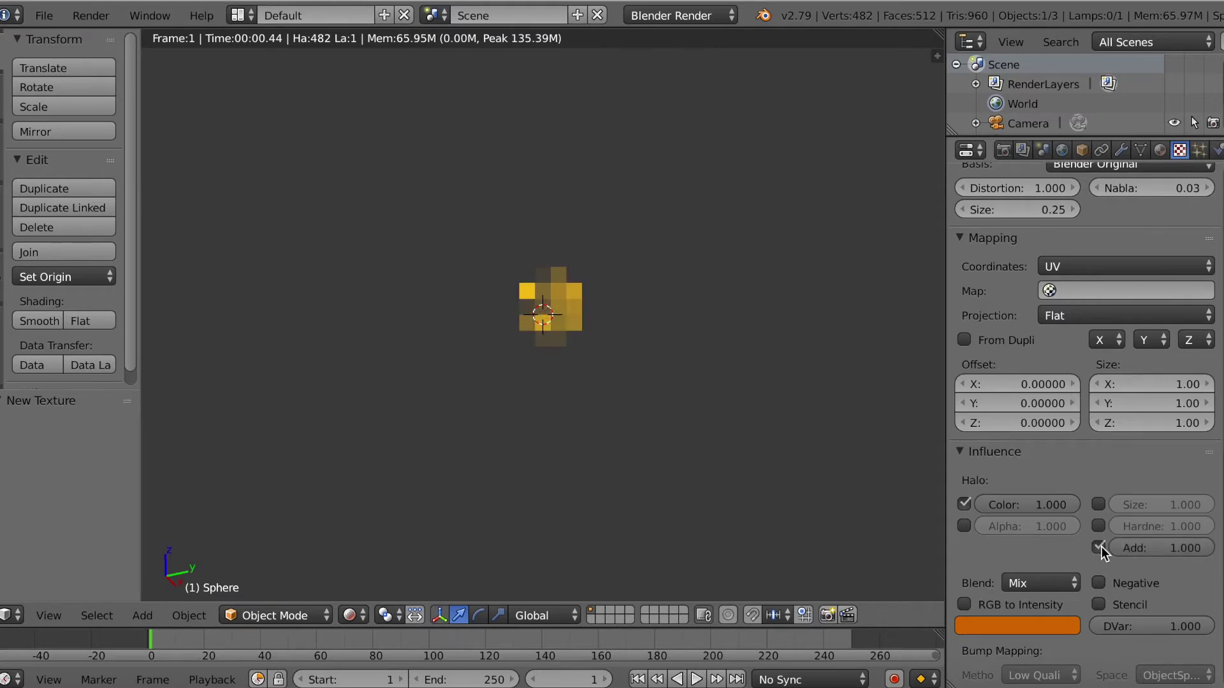
left_click(1099, 548)
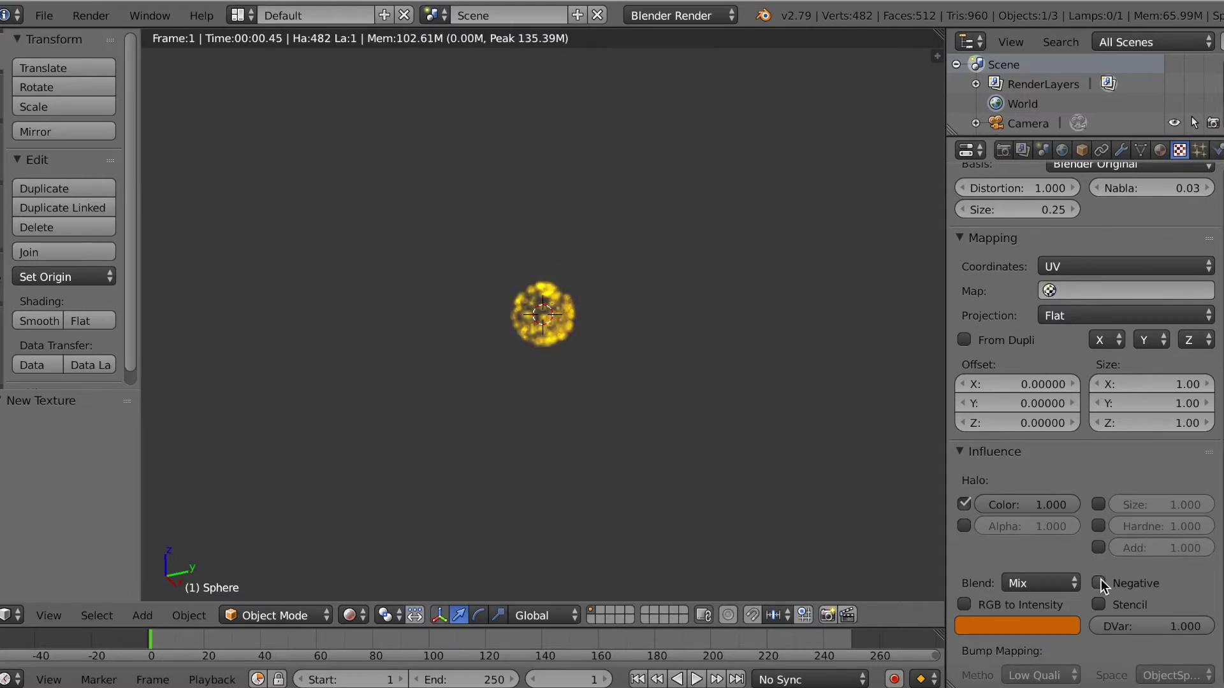
Raise the texture's brightness to 2.000, trying a lower brightness in between
scroll(1109, 373, "up", 10)
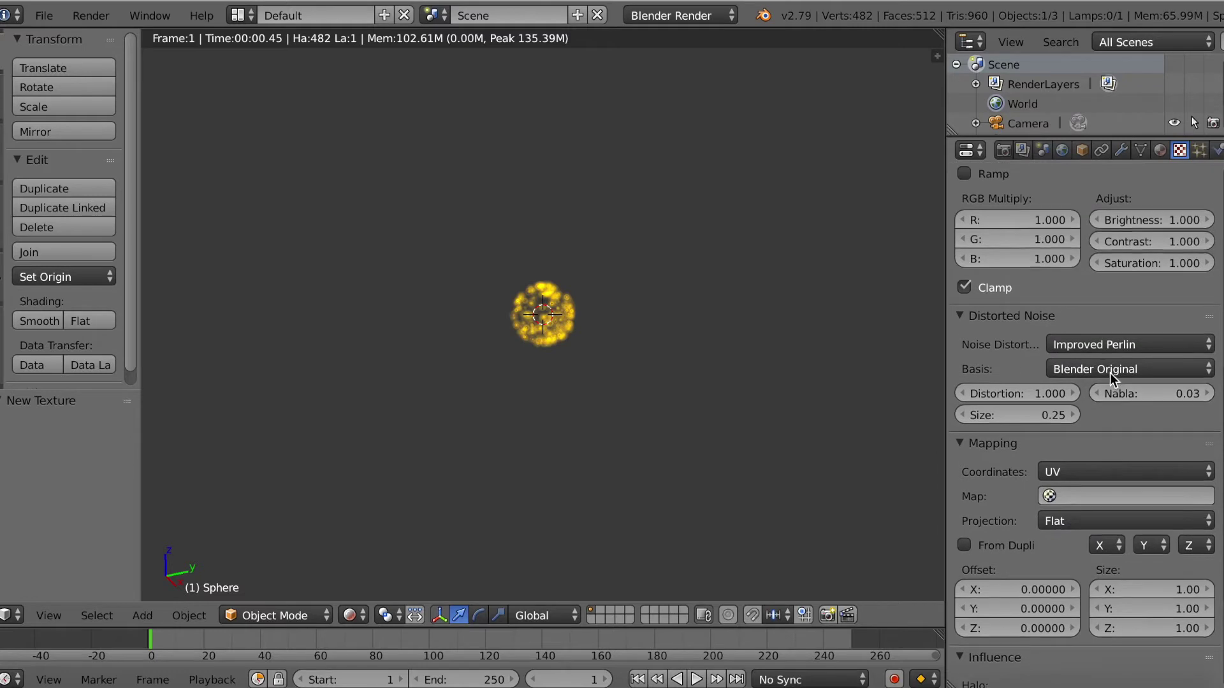
scroll(1110, 376, "up", 4)
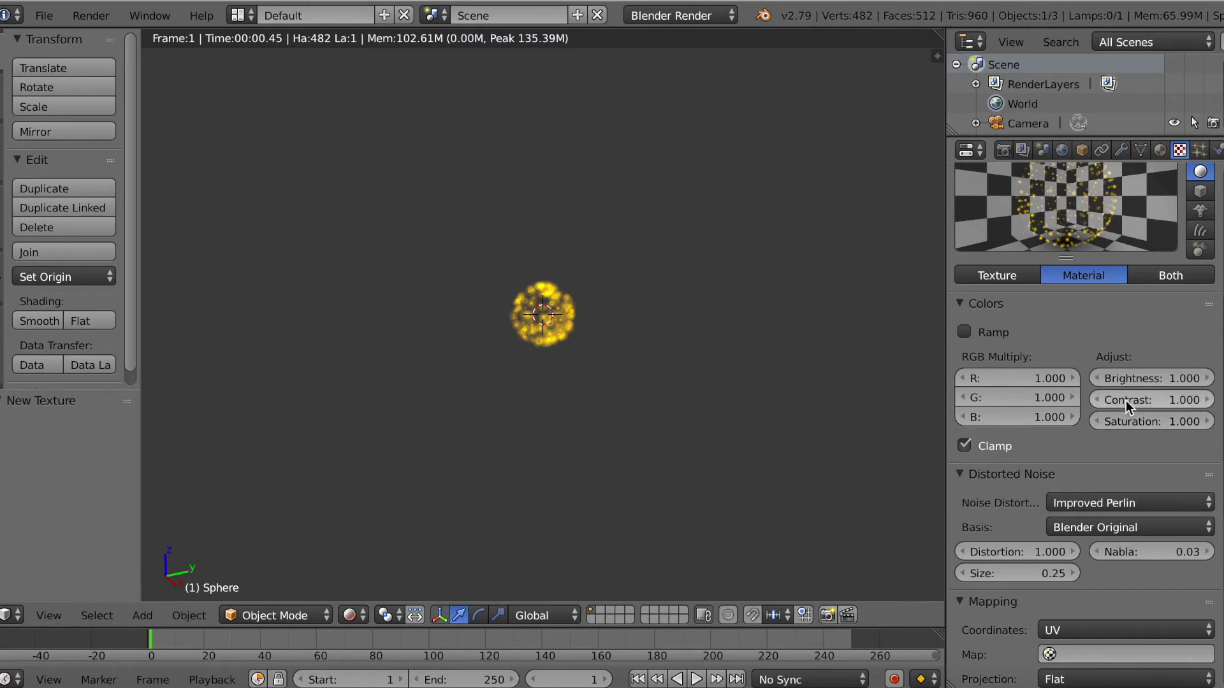
left_click_drag(1136, 380, 1209, 380)
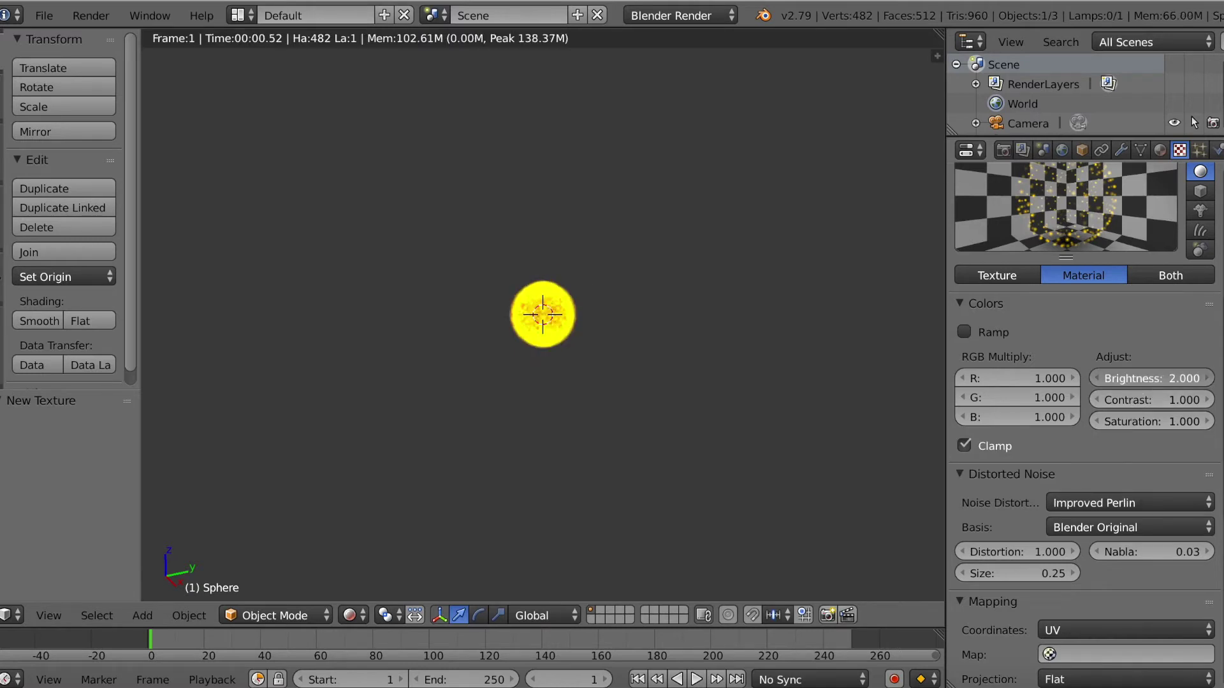
left_click_drag(1134, 380, 1001, 381)
left_click_drag(1159, 381, 1220, 381)
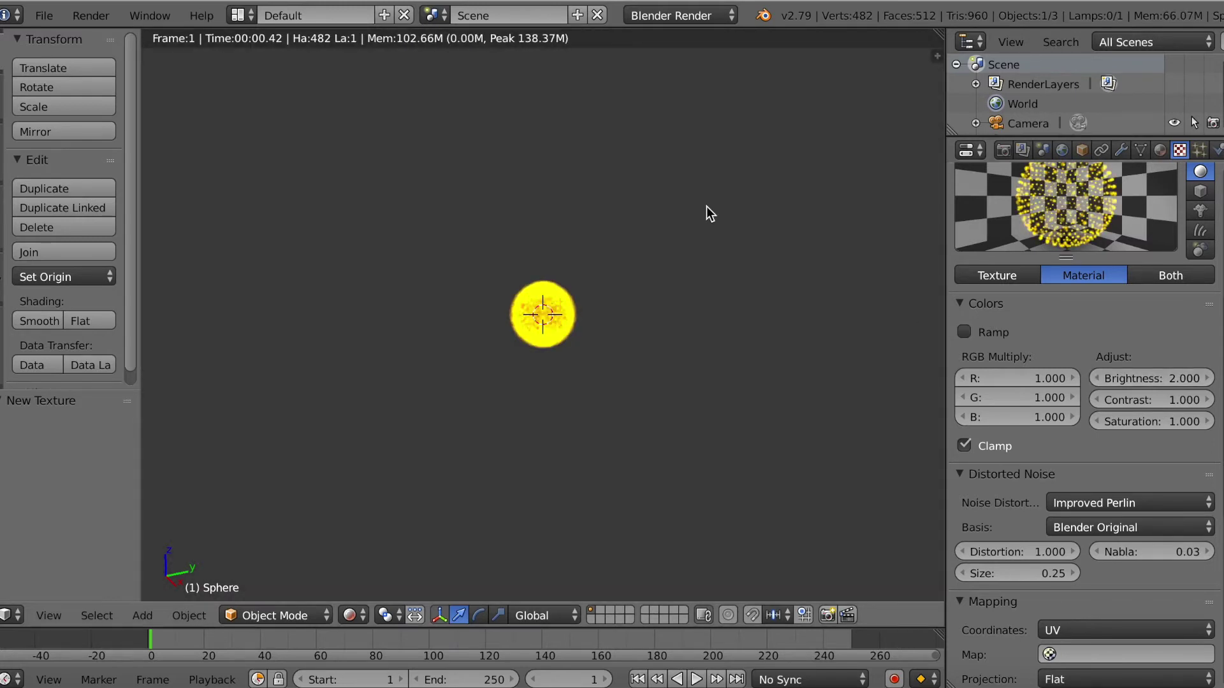
Render the sphere and lower its texture's brightness to 0.700
left_click(92, 18)
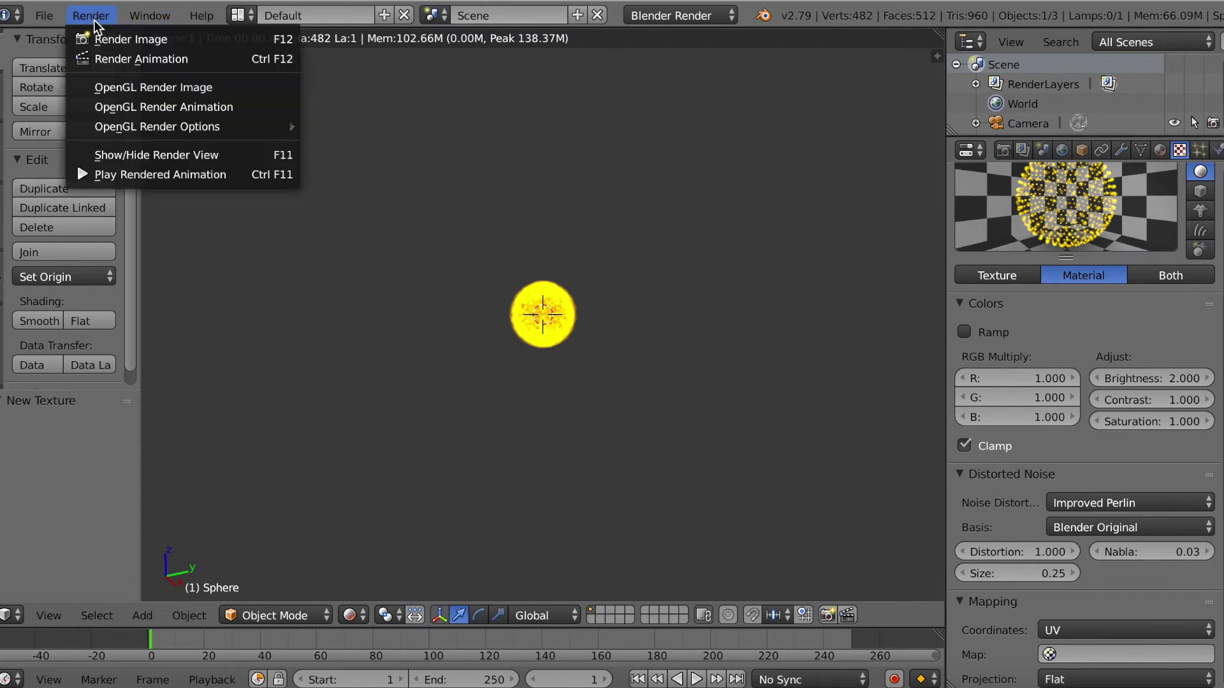
left_click(98, 36)
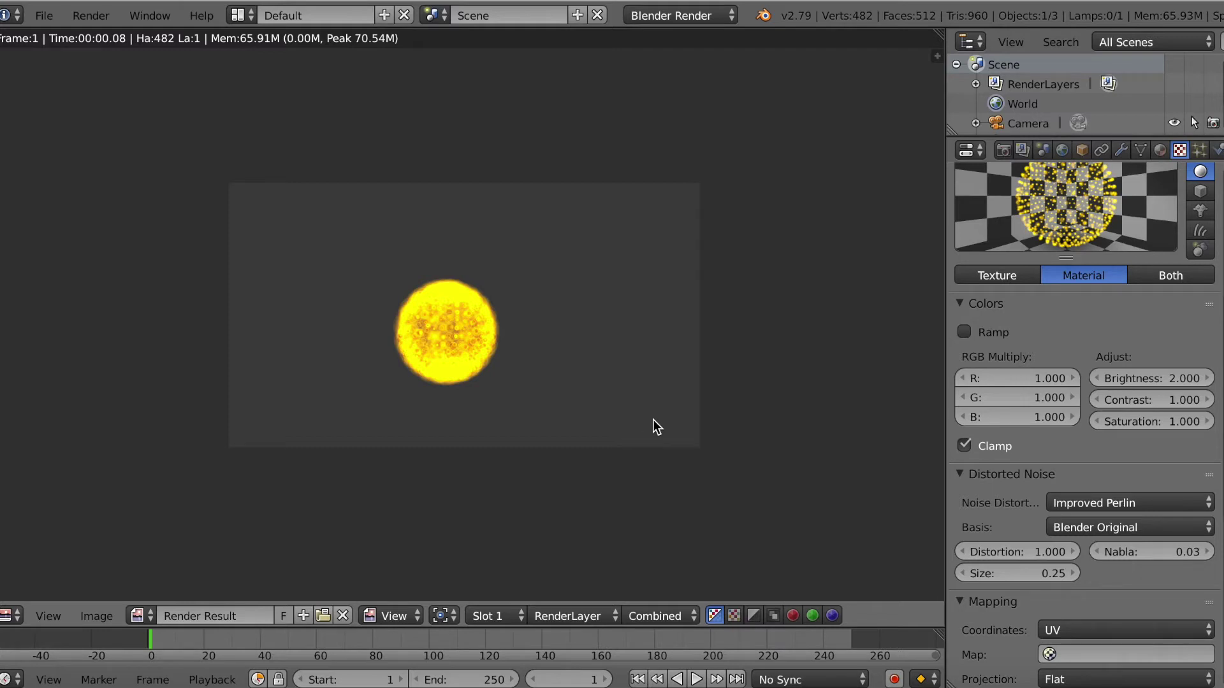
left_click(1095, 377)
left_click(1095, 377)
left_click(1095, 377)
left_click(1095, 377)
left_click(1095, 377)
left_click(1095, 378)
left_click(1095, 378)
left_click(1095, 377)
left_click(1095, 377)
left_click(1095, 377)
left_click(1096, 377)
left_click(1095, 377)
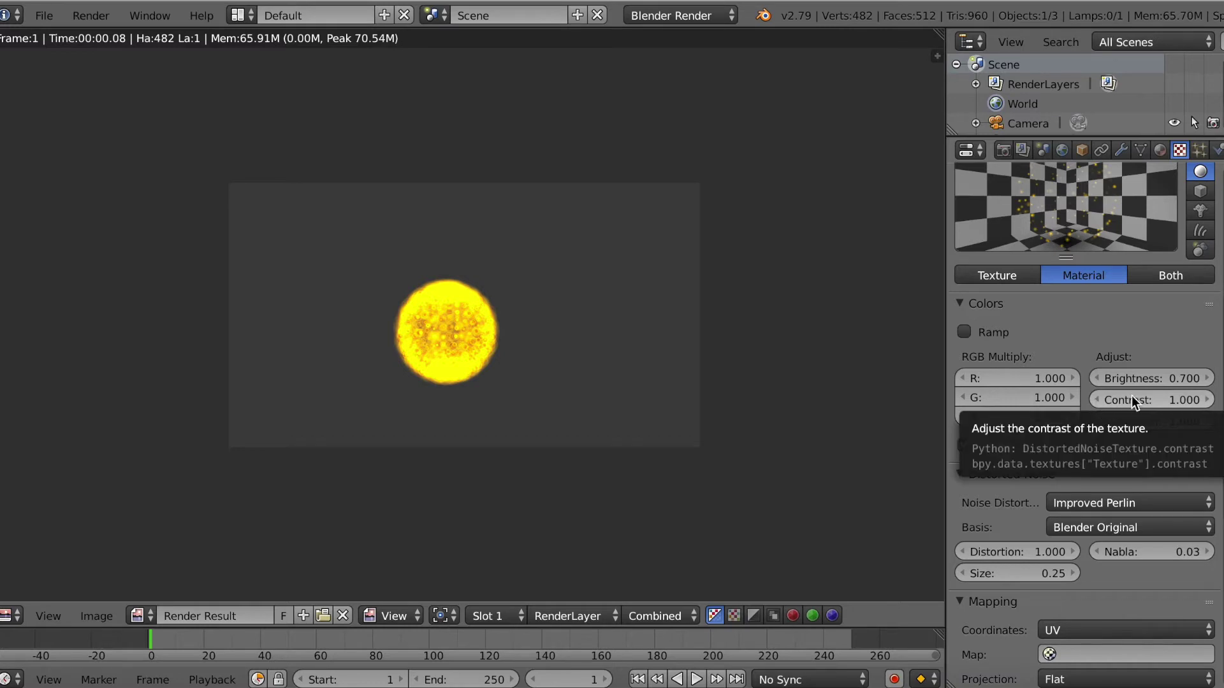
Try raising the texture's contrast to 3.400, and set it to 0.000 instead
left_click(1206, 400)
left_click(1206, 399)
left_click(1206, 399)
left_click(1206, 400)
left_click(1206, 400)
left_click(1206, 400)
left_click(1206, 399)
left_click(1206, 399)
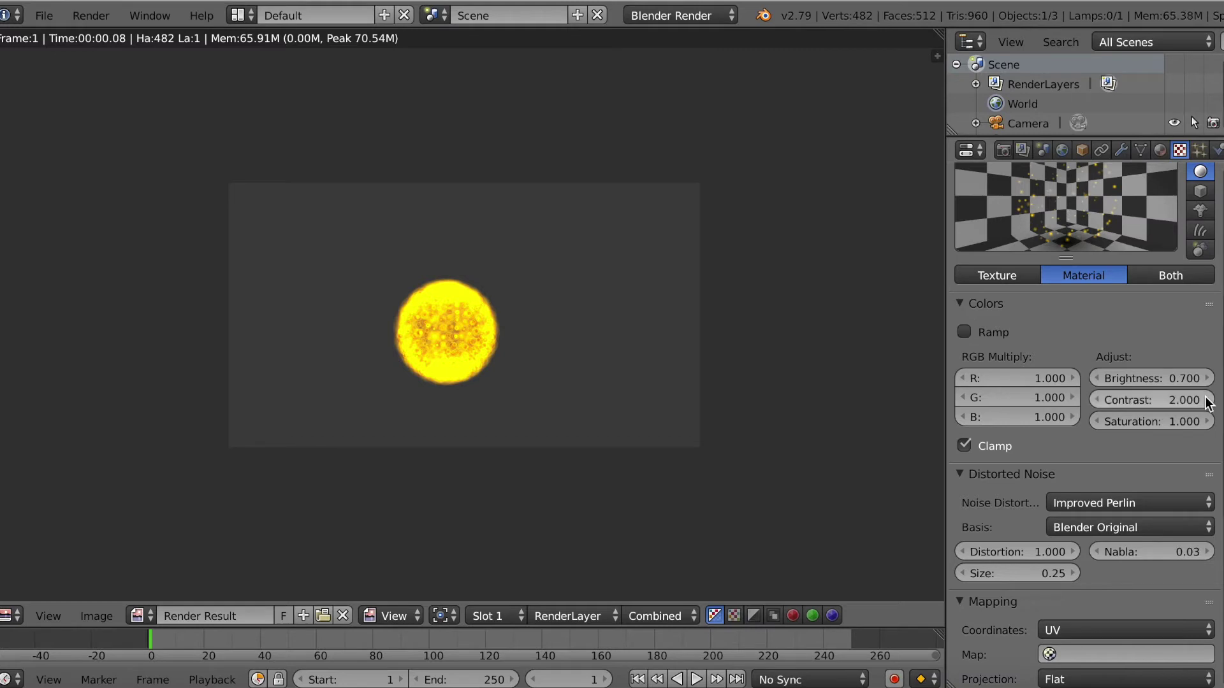
left_click(1206, 400)
left_click(1206, 400)
left_click(1206, 400)
left_click(1206, 400)
left_click(1206, 400)
left_click(1206, 399)
left_click(1206, 399)
left_click(1206, 400)
left_click(1206, 400)
left_click(1206, 399)
left_click(1206, 400)
left_click(1206, 399)
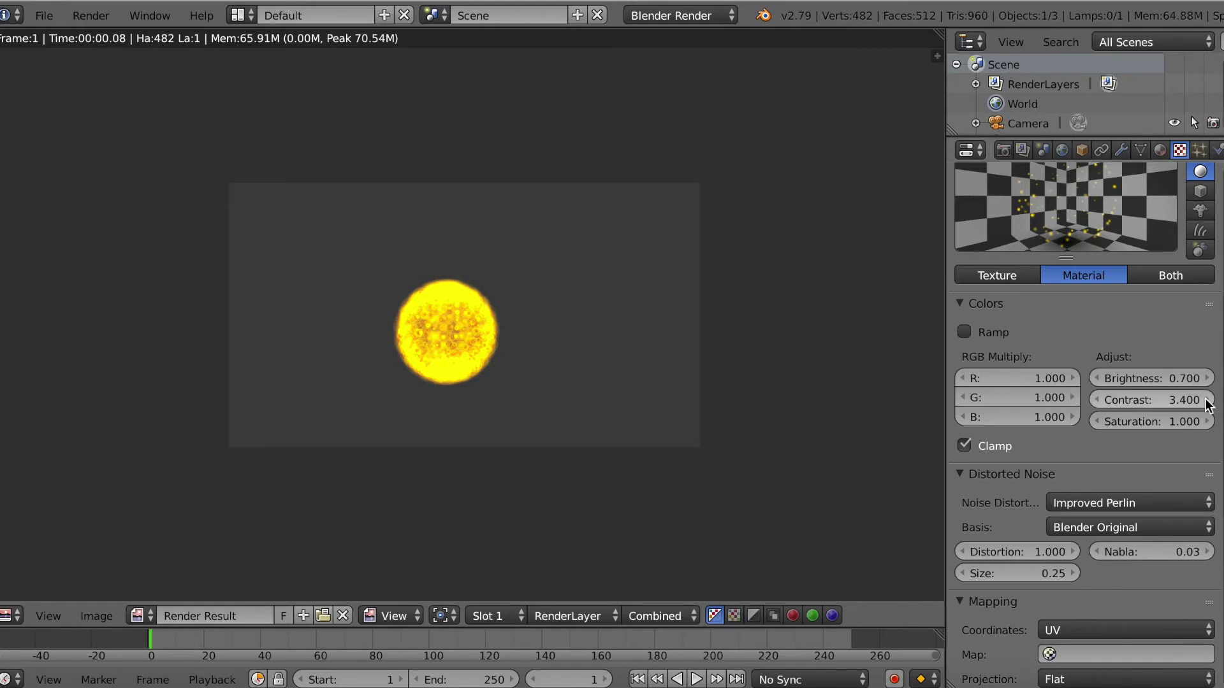
left_click(1099, 399)
left_click_drag(1100, 399, 1064, 399)
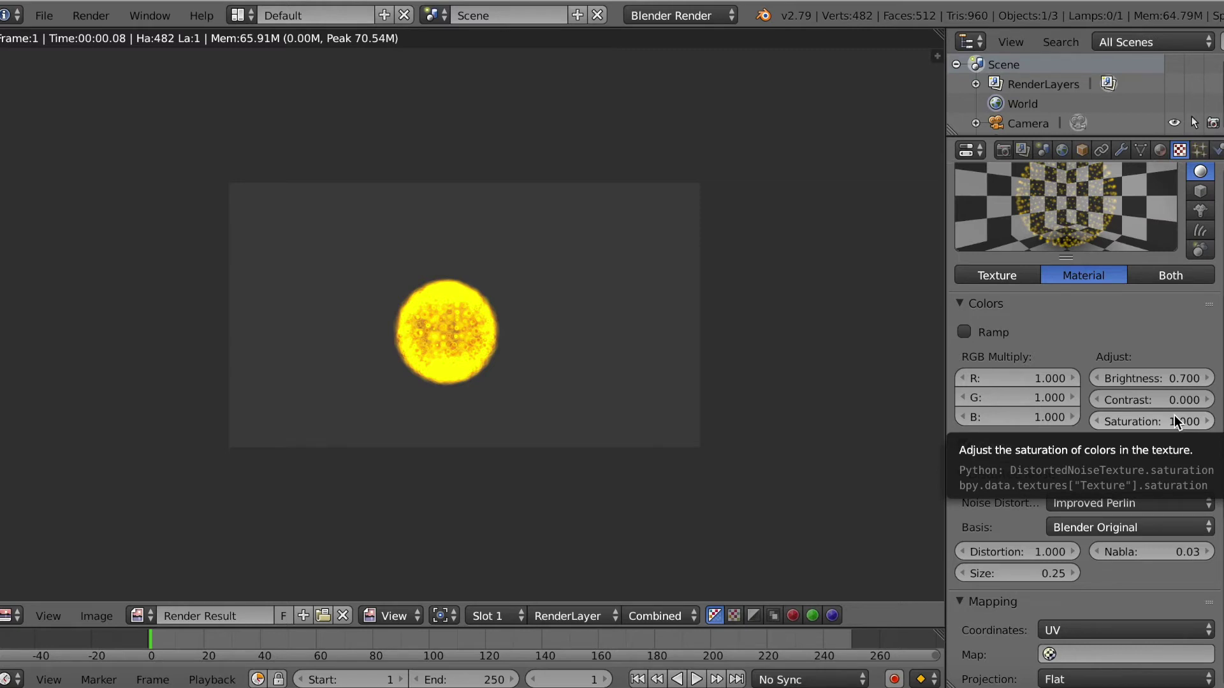
Close the render and raise the texture's brightness to 1.400
scroll(1146, 439, "down", 1)
scroll(1146, 438, "down", 2)
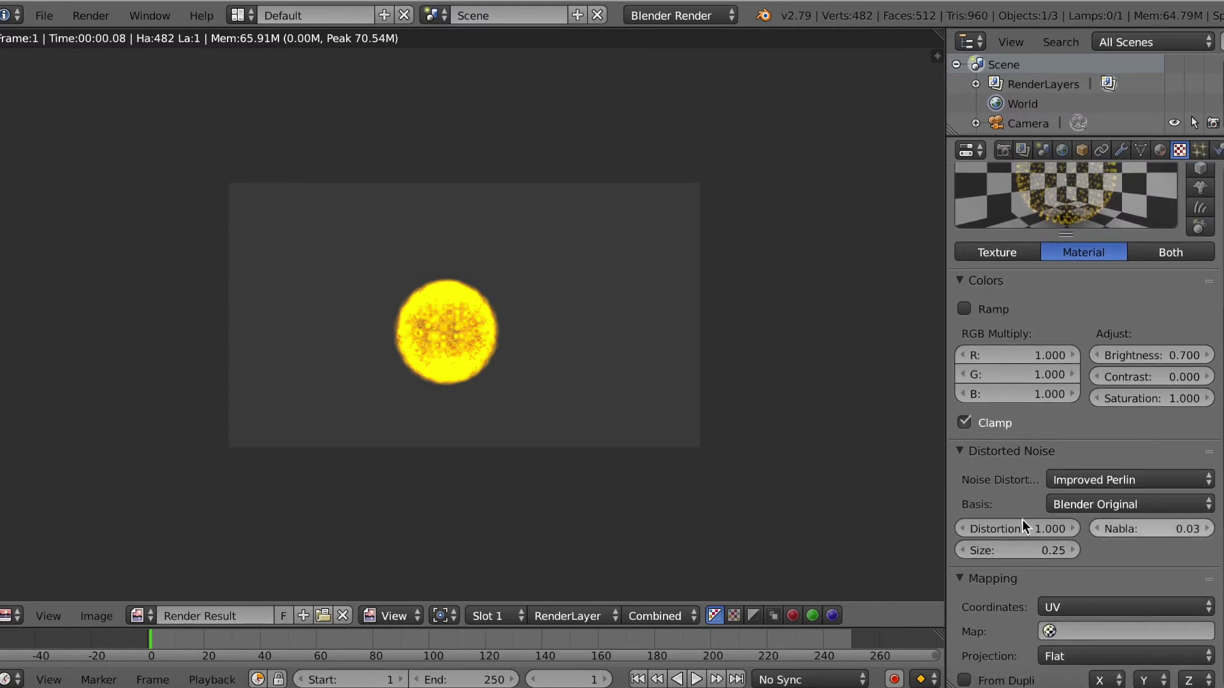
key("Escape")
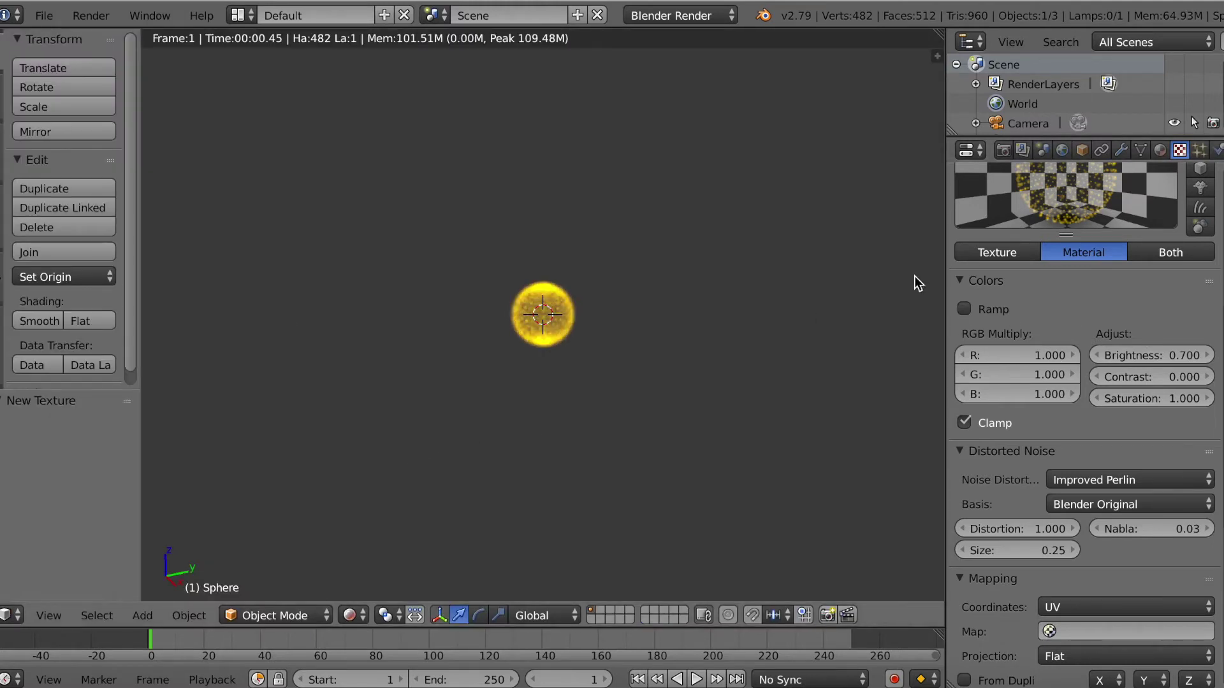
left_click(1208, 357)
left_click(1208, 358)
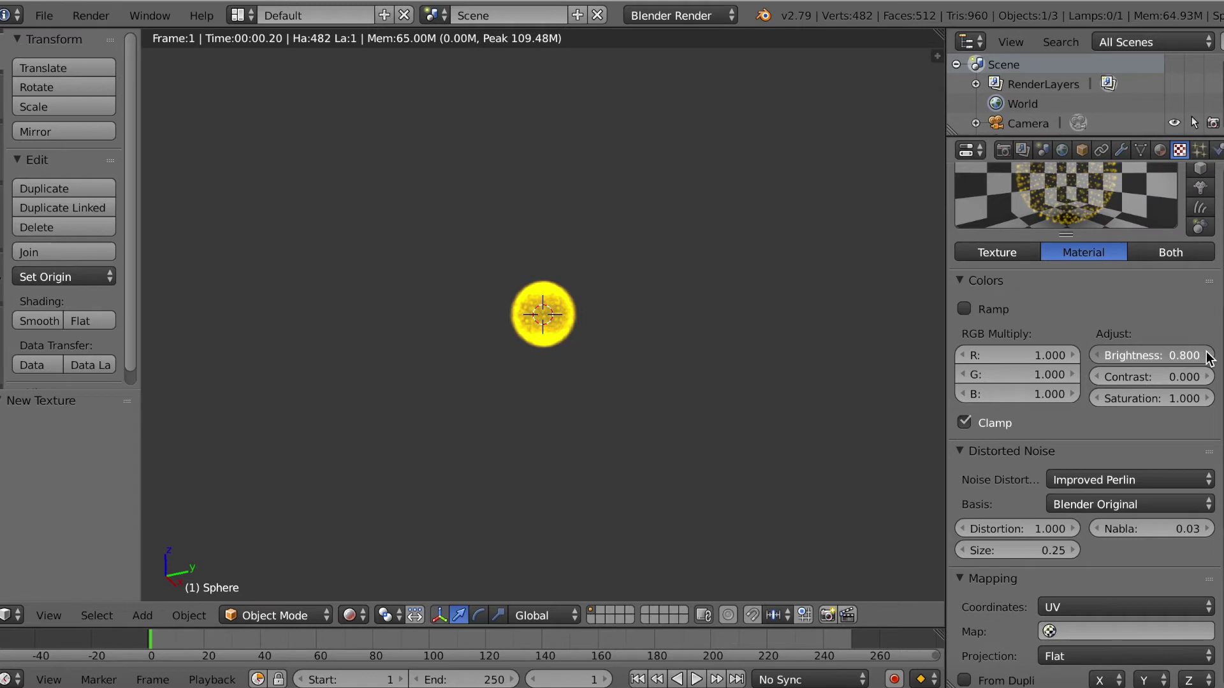
left_click(1206, 358)
left_click(1208, 358)
left_click(1208, 357)
left_click(1208, 358)
left_click(1208, 357)
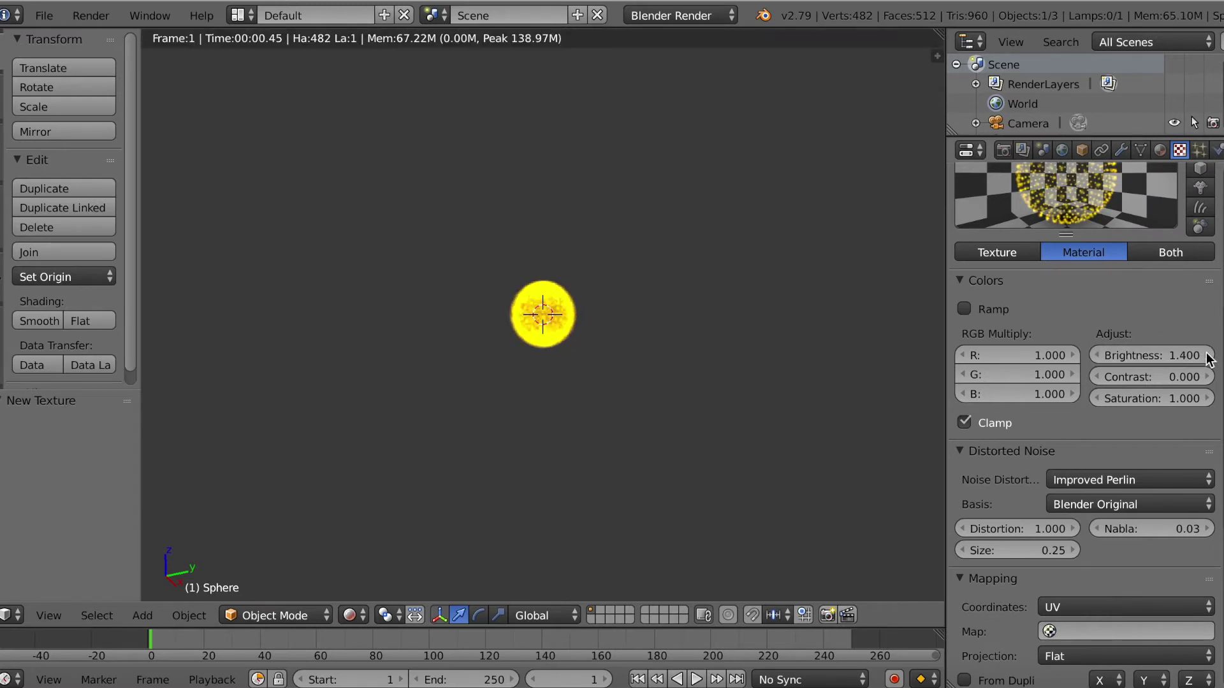
Render the image to check the sphere with the brighter texture, and return to the 3D view
left_click(90, 15)
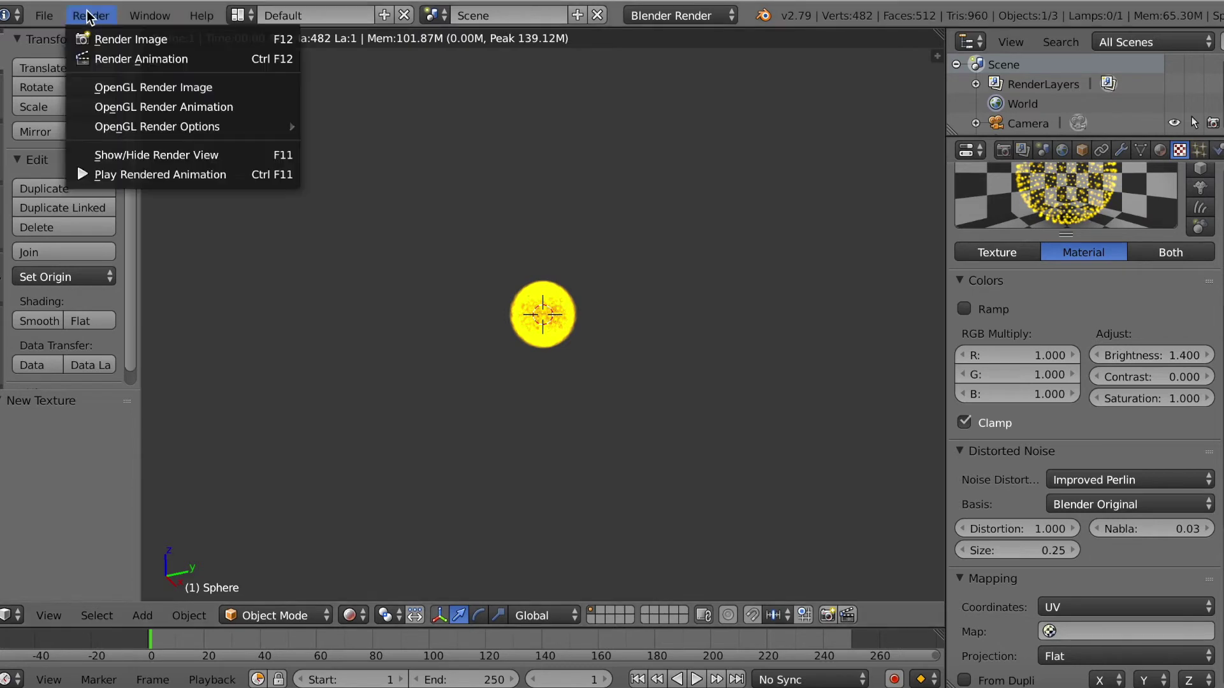
left_click(98, 38)
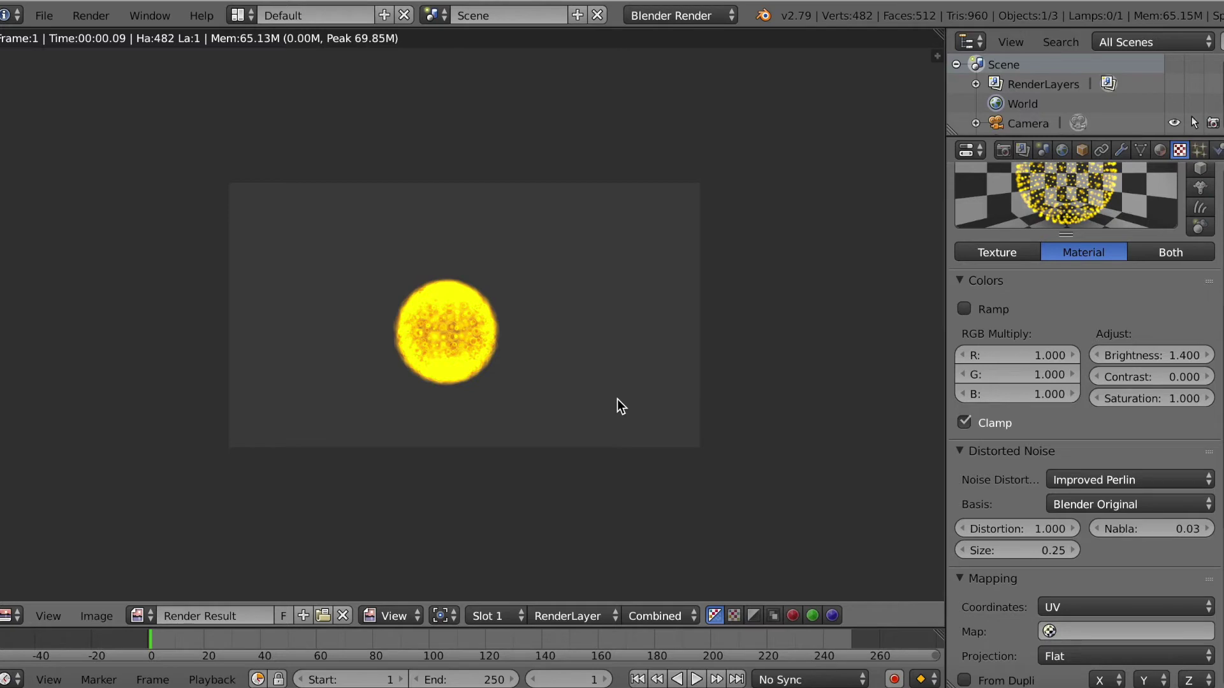
key("Escape")
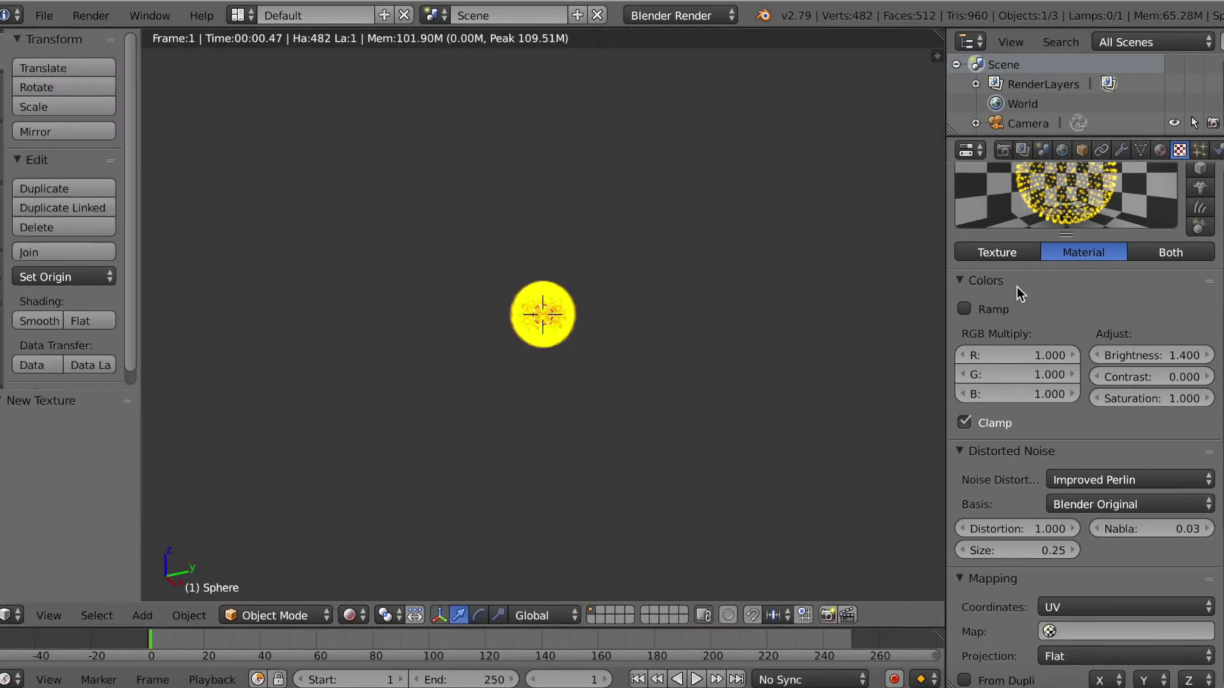
Set the Alpha of the sphere's halo material to 0.630
left_click(1159, 149)
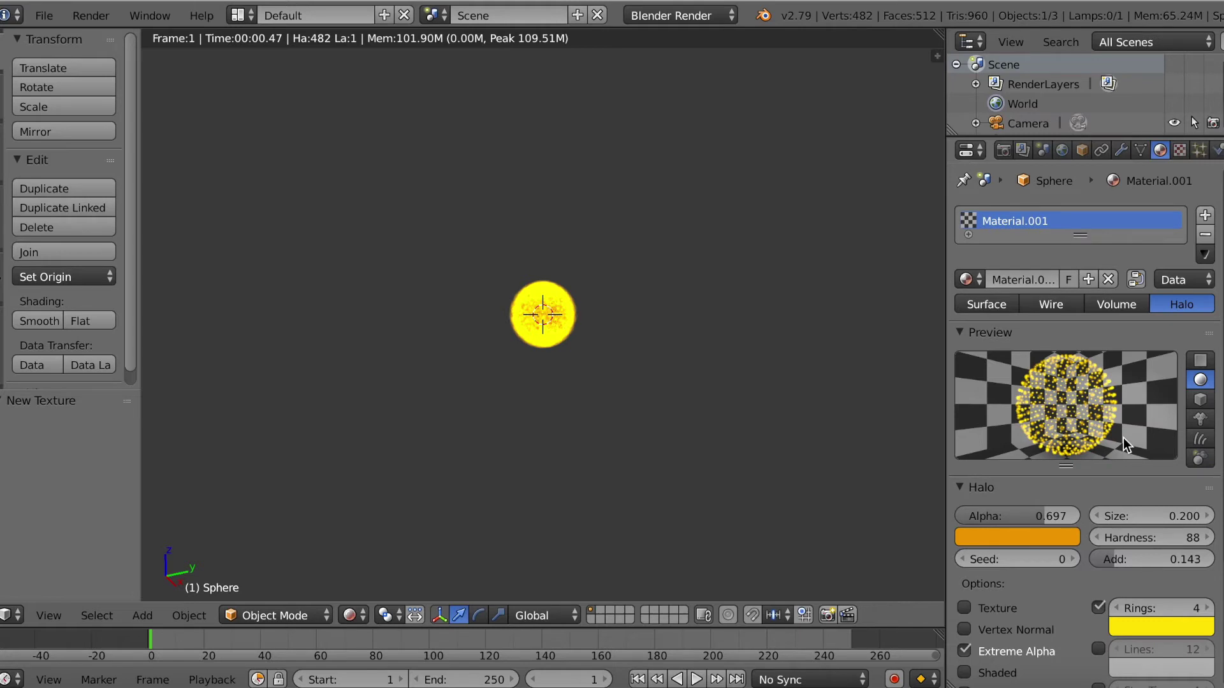
left_click_drag(1038, 515, 1038, 515)
scroll(1091, 532, "down", 1)
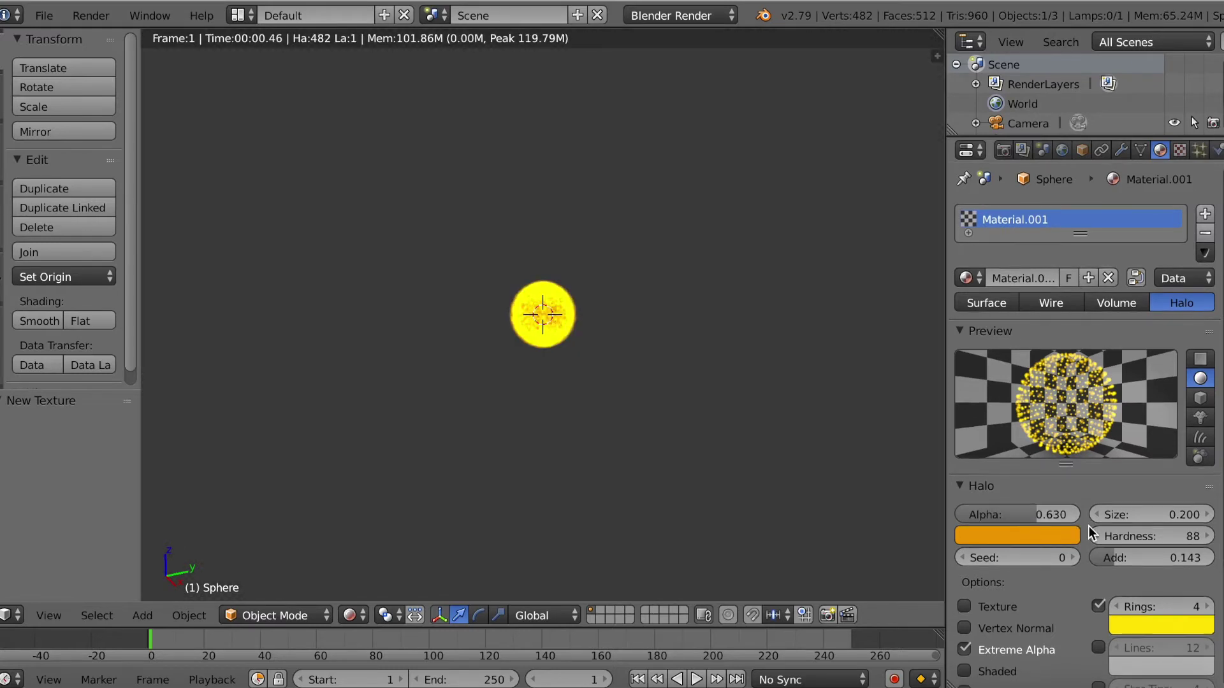
Enable the Shaded and Texture options of the halo material, trying Soft on and off first
scroll(1090, 529, "down", 4)
left_click(966, 600)
left_click(967, 600)
left_click(966, 579)
left_click(965, 580)
left_click(965, 580)
left_click(966, 580)
left_click(965, 580)
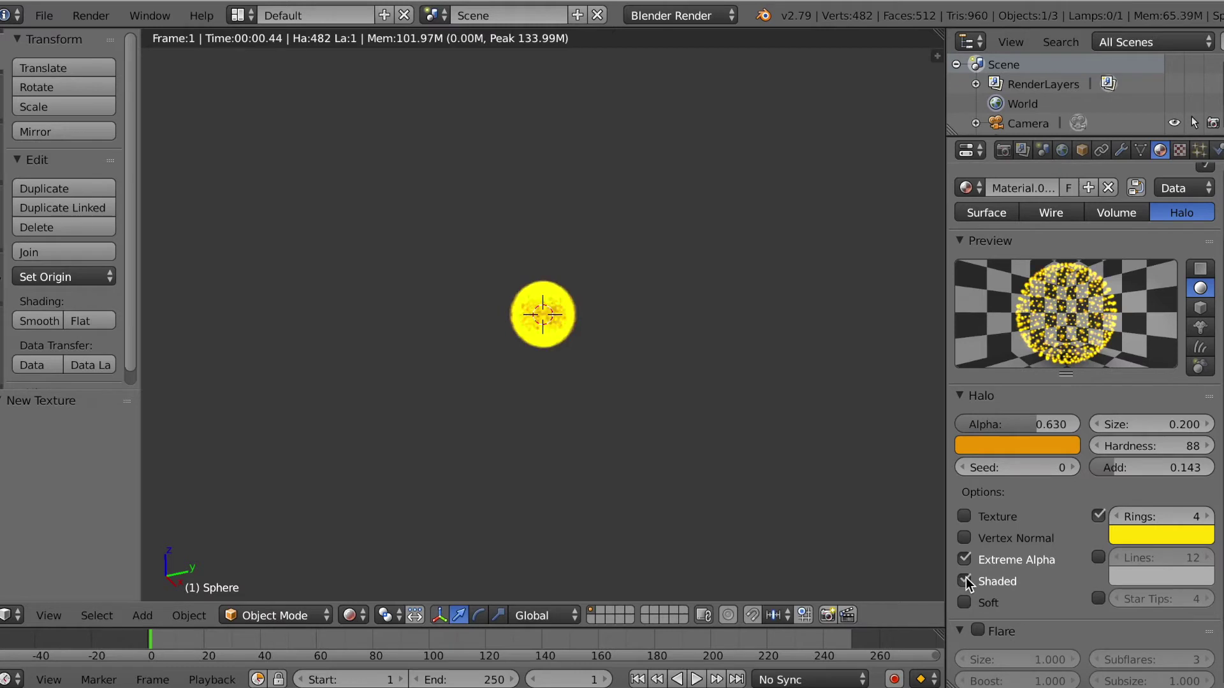
left_click(964, 518)
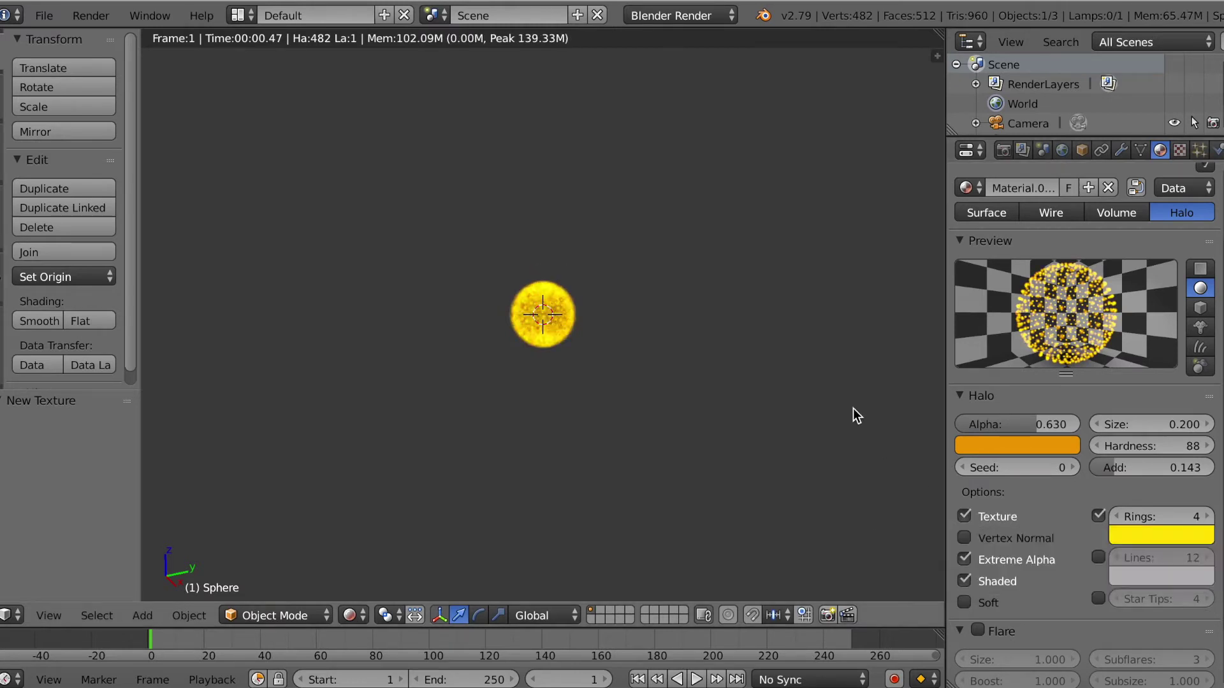
Render the image to check the shaded, textured halo, and close the result
left_click(107, 14)
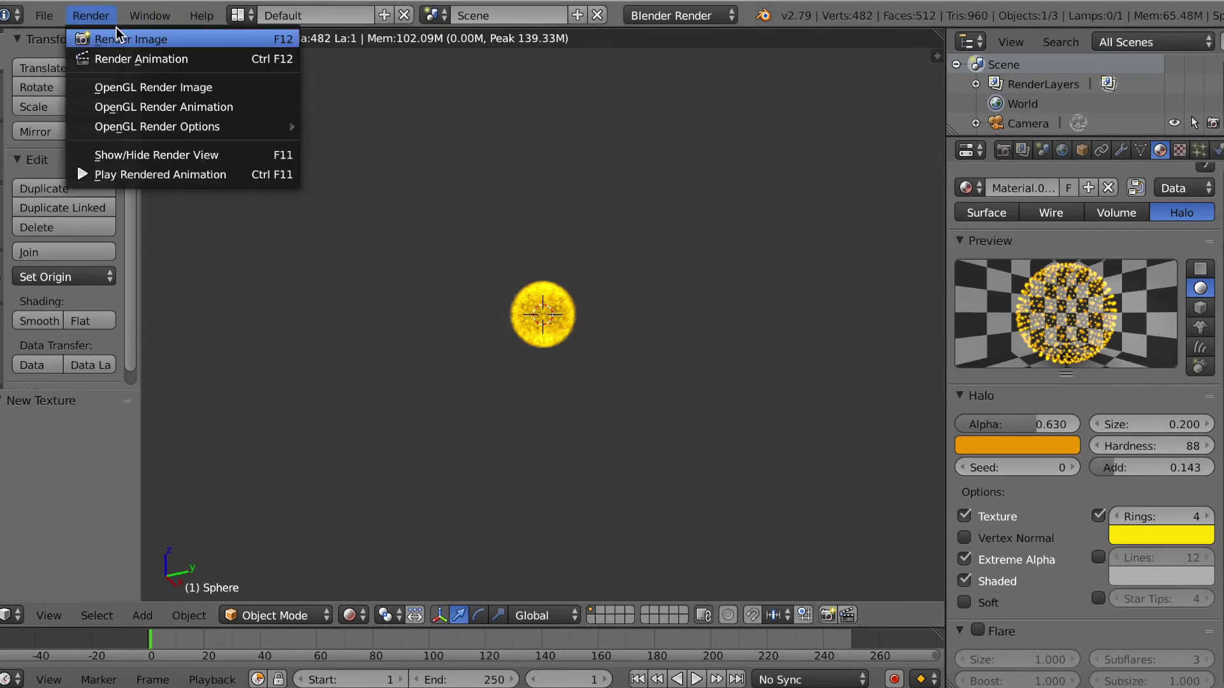
left_click(116, 32)
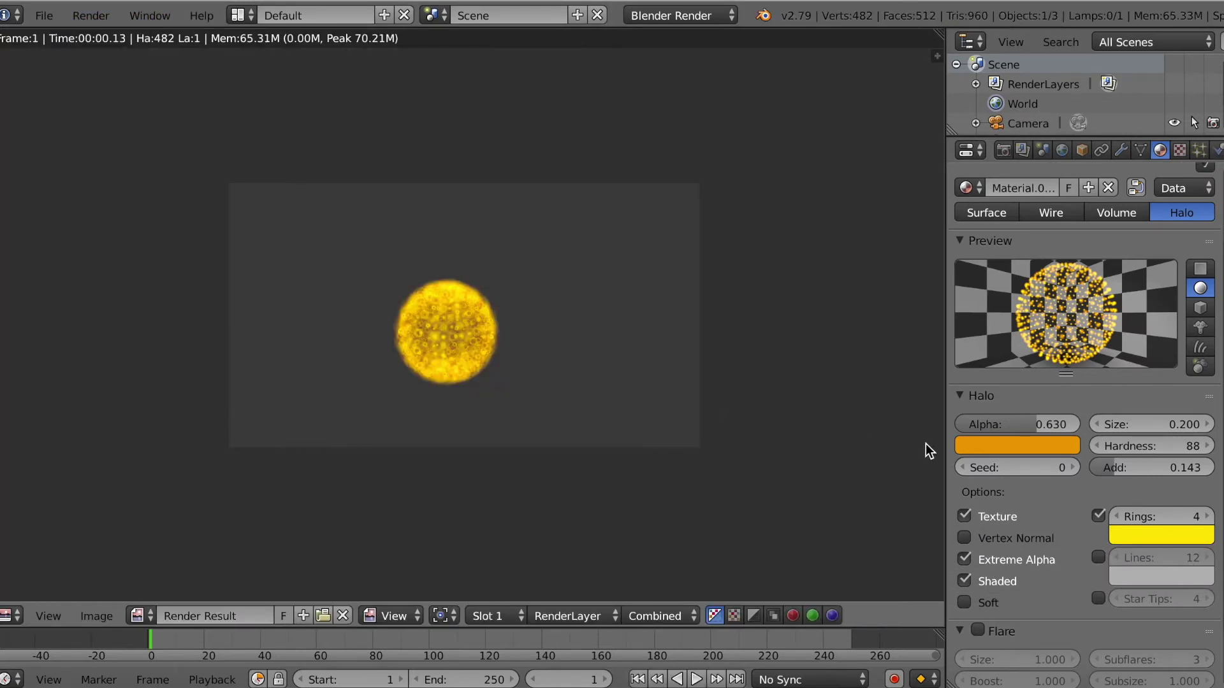
key("Escape")
Set the halo's number of rings to 6 and check the sphere in a render
left_click(1209, 517)
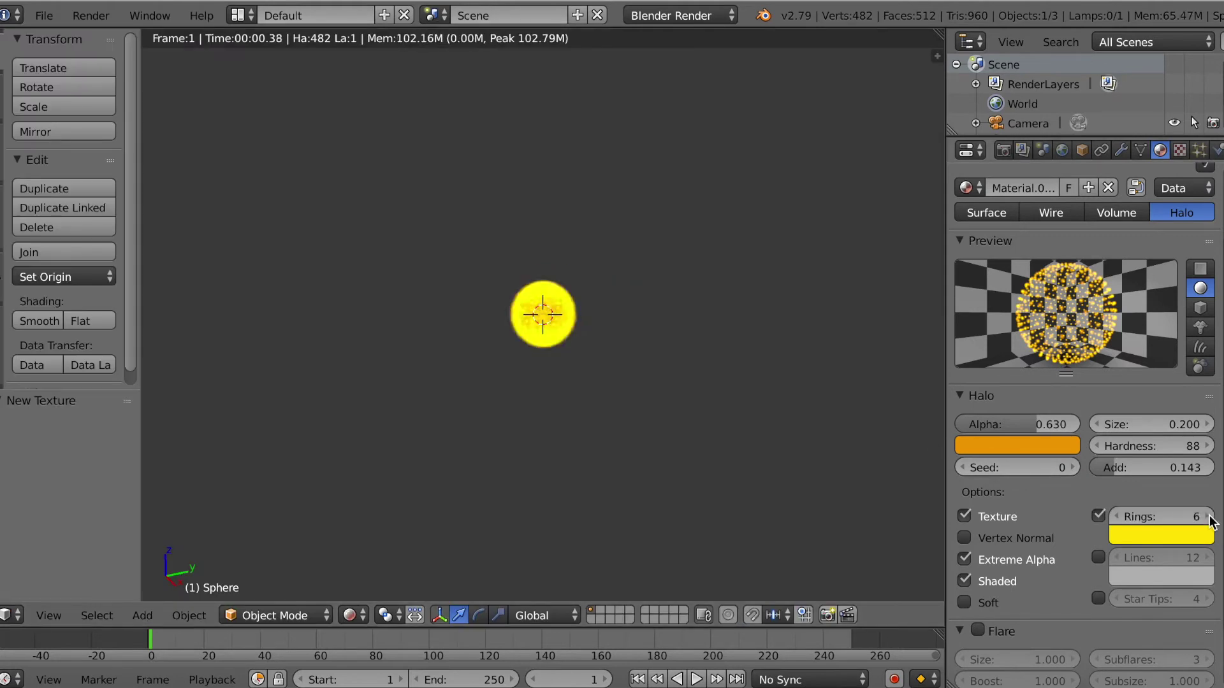
left_click(1208, 517)
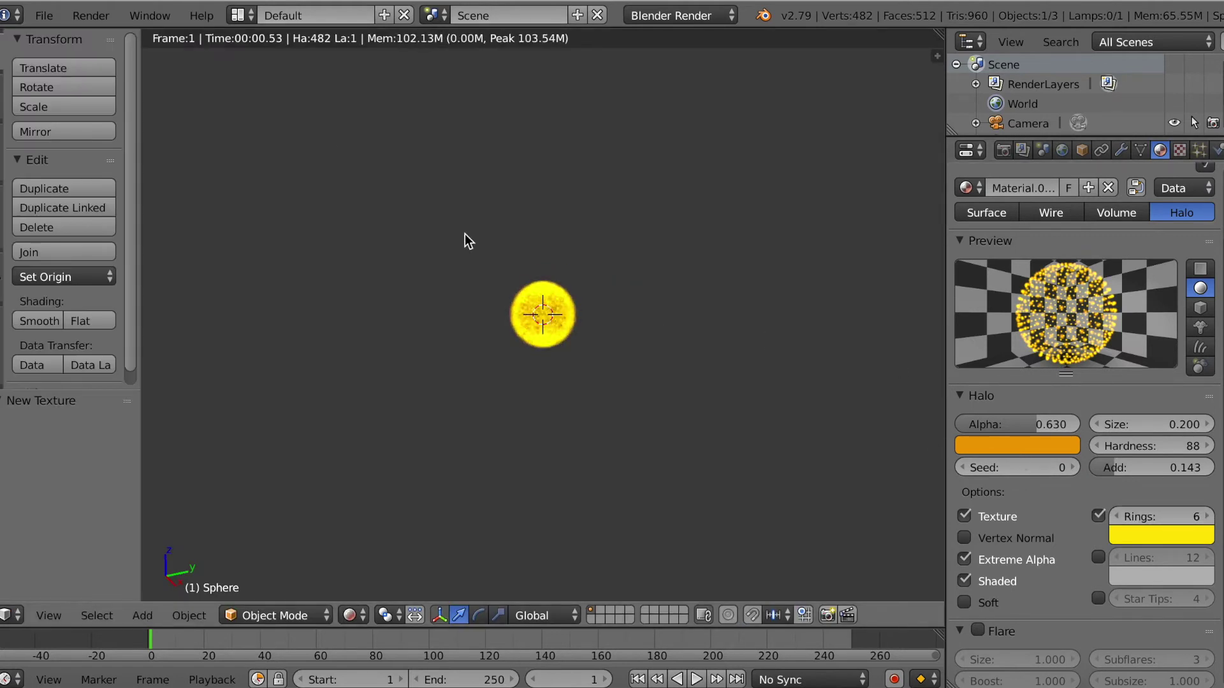
left_click(91, 15)
left_click(100, 39)
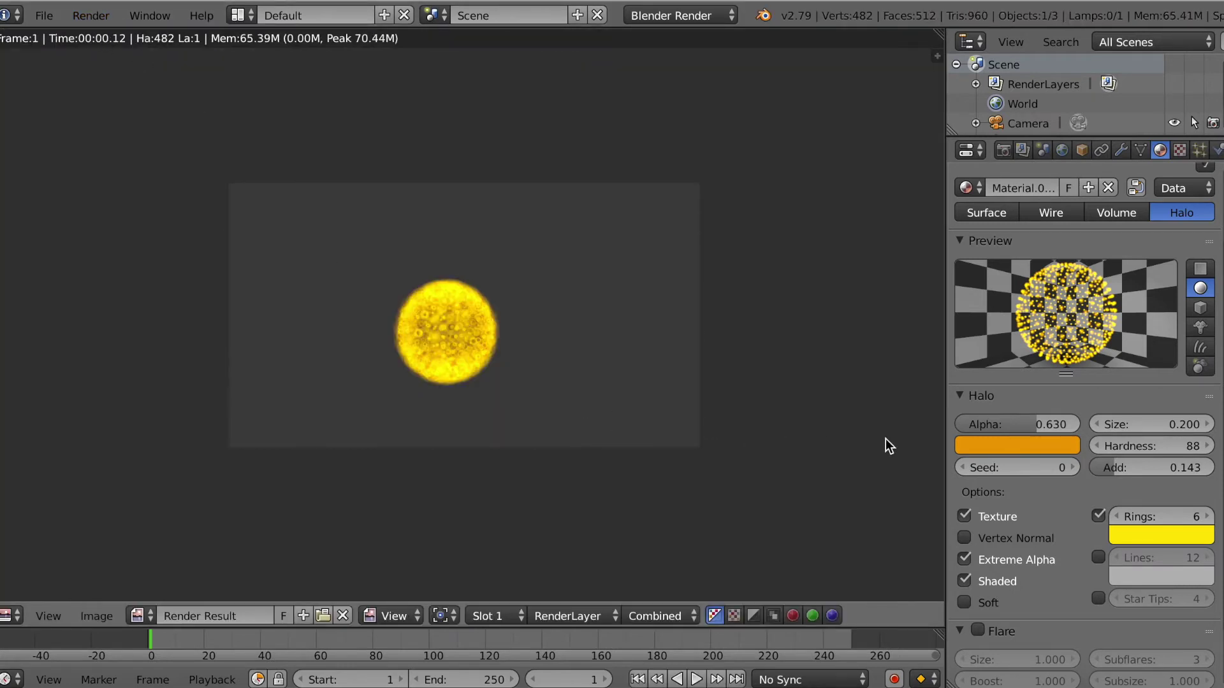
key("Escape")
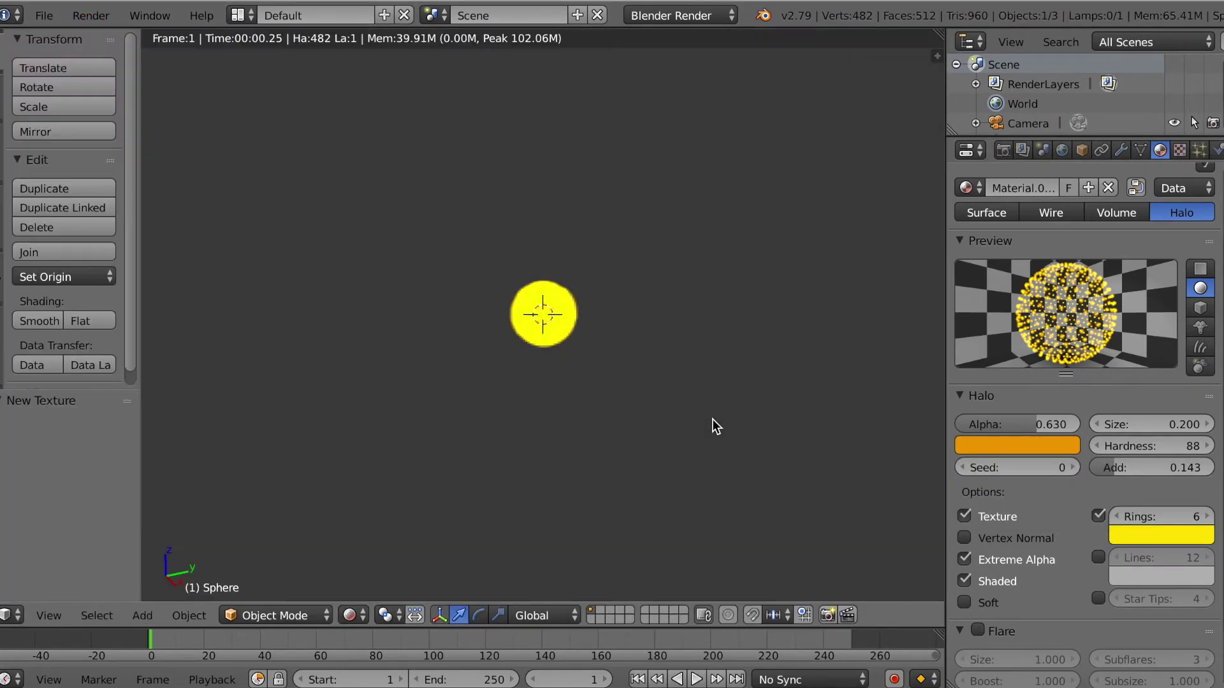
Change the halo's main colour to a slightly greenish yellow and its ring colour to orange-yellow
left_click(990, 445)
left_click_drag(998, 292, 985, 276)
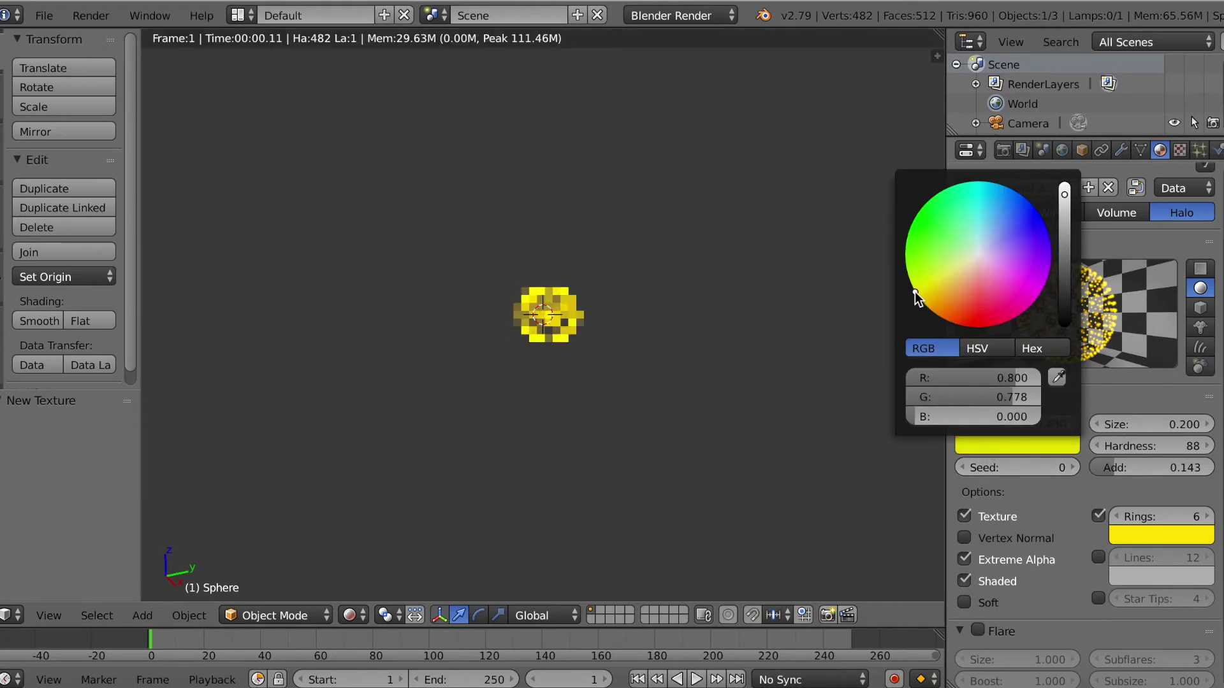
left_click(1163, 535)
left_click_drag(1055, 388, 1060, 394)
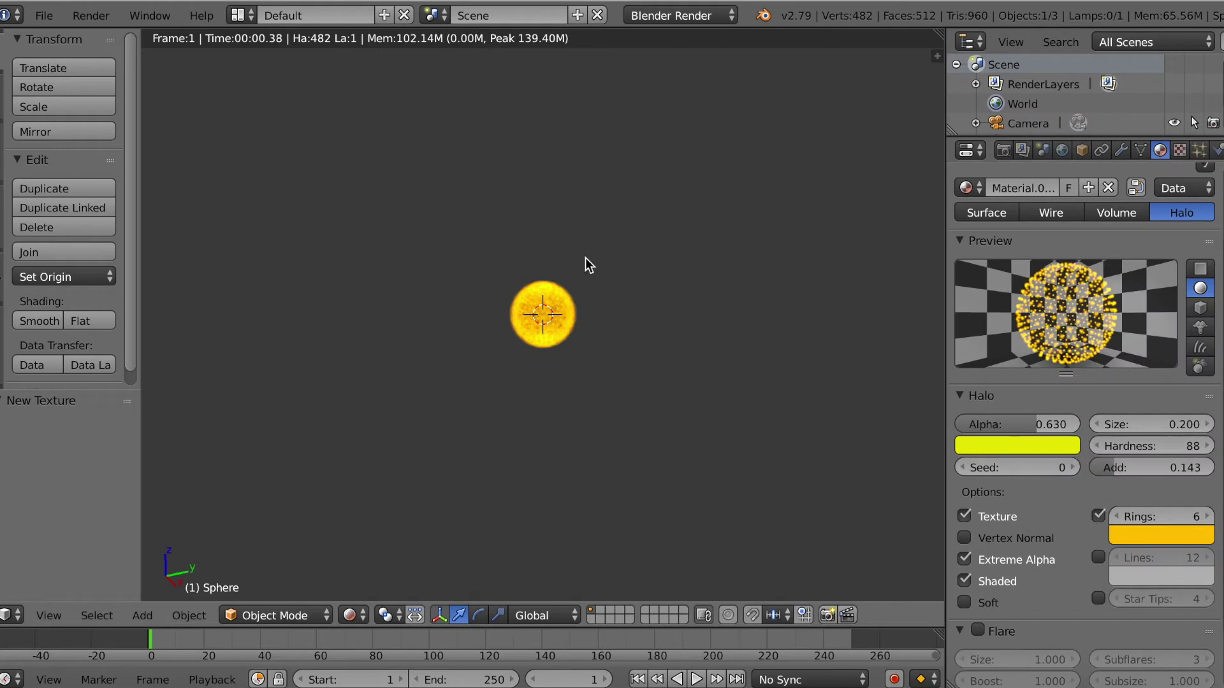
Render the image to check the new halo and ring colours, and close the result
left_click(87, 14)
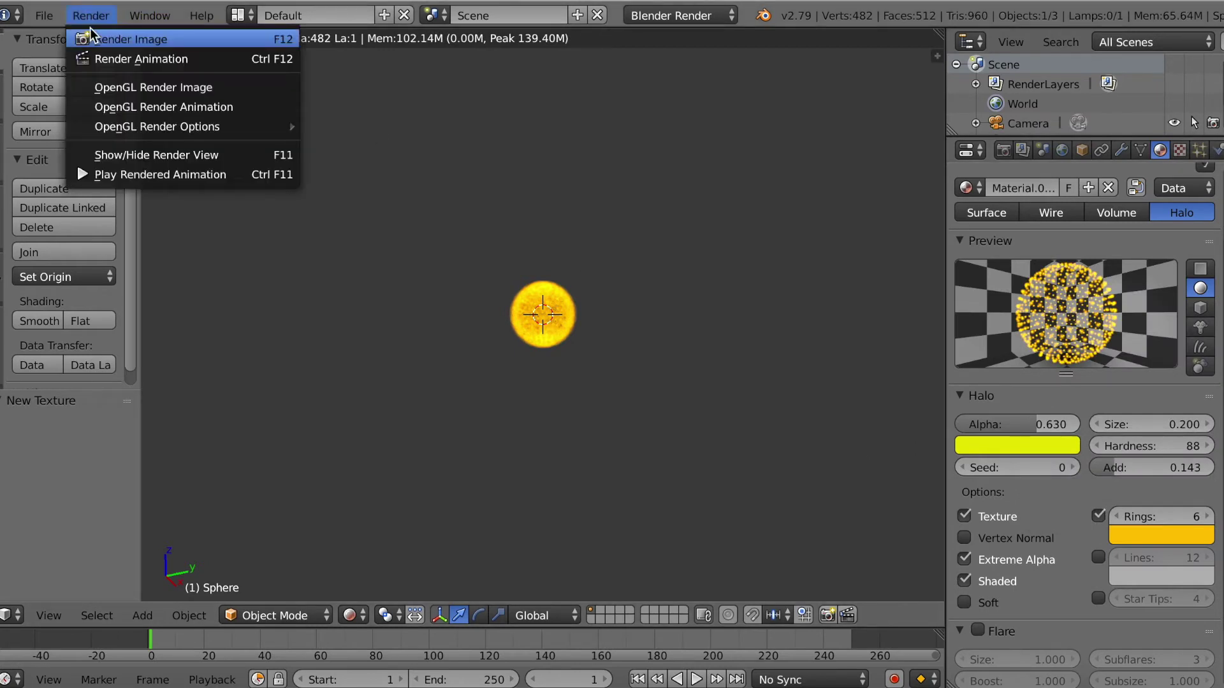
left_click(128, 39)
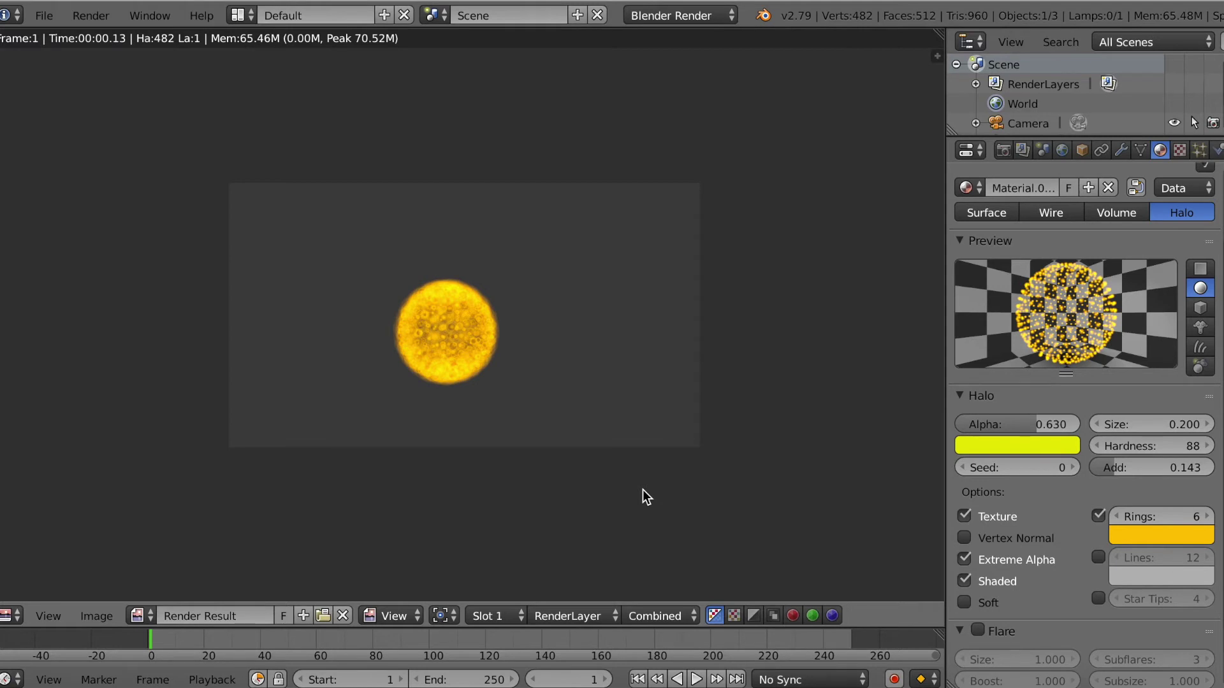
key("Escape")
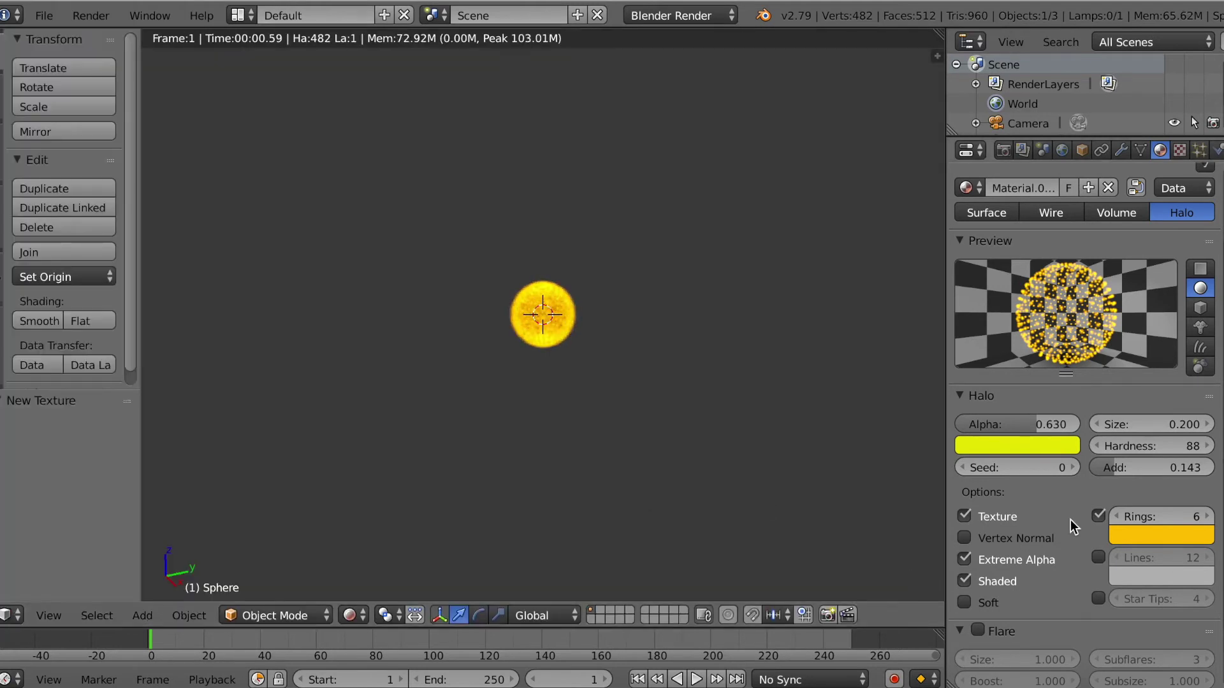
Increase the halo size to 4.600 and render the image
mouse_move(1188, 422)
left_mouse_down()
mouse_move(1211, 422)
mouse_move(1175, 423)
left_mouse_up()
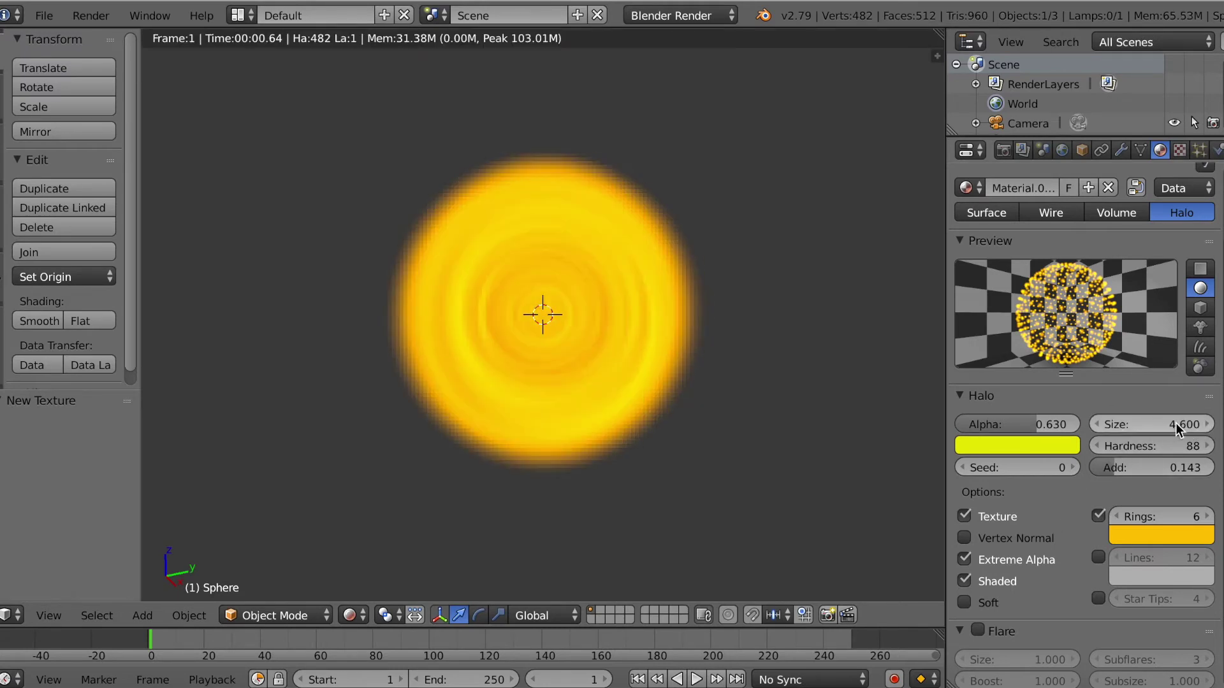
left_click(101, 13)
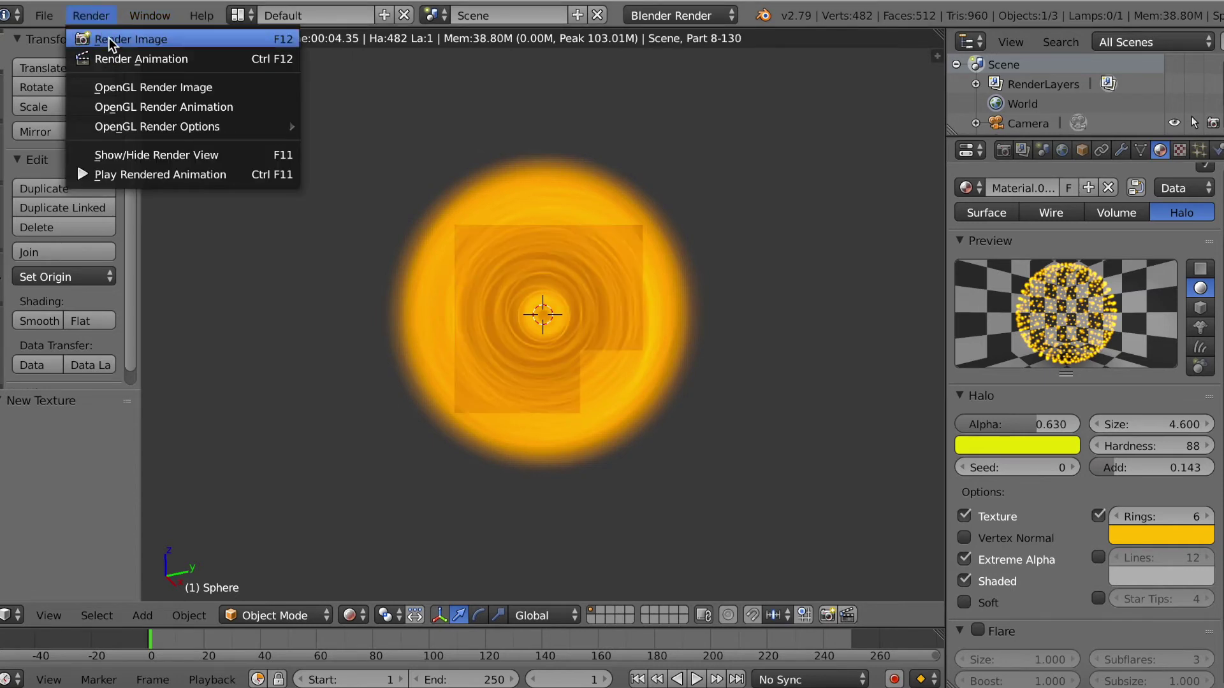
left_click(109, 39)
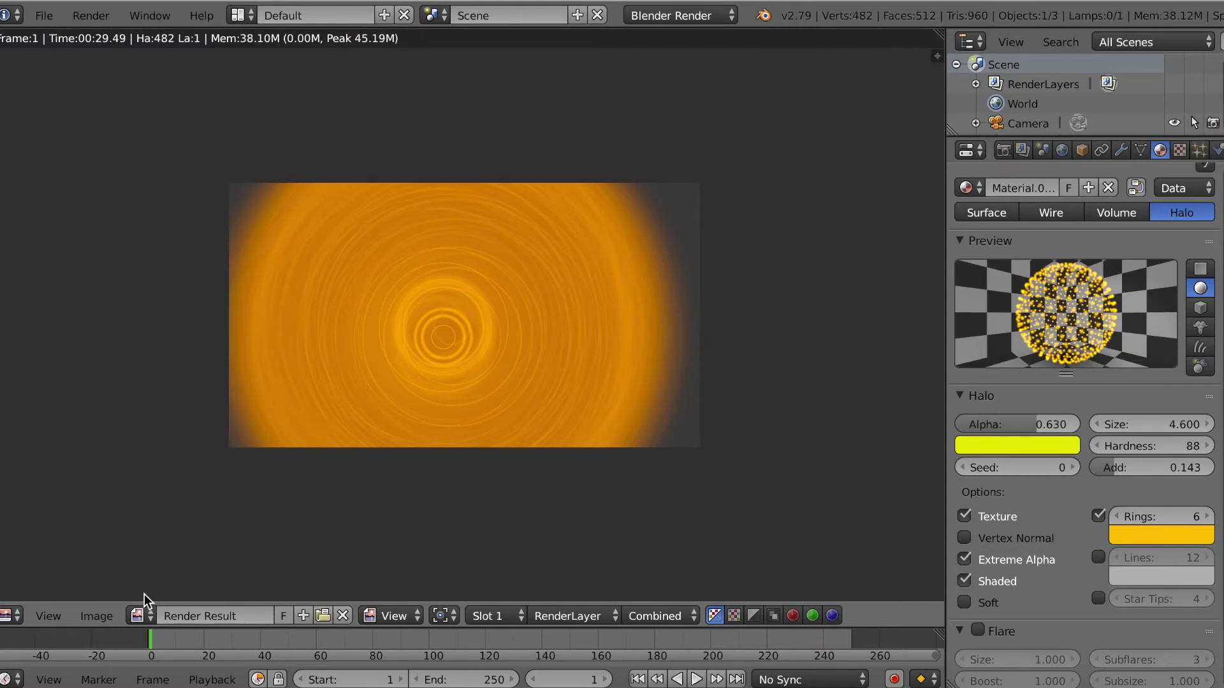
Save the rendered image as "random halo.png" in the user's home folder
left_click(84, 617)
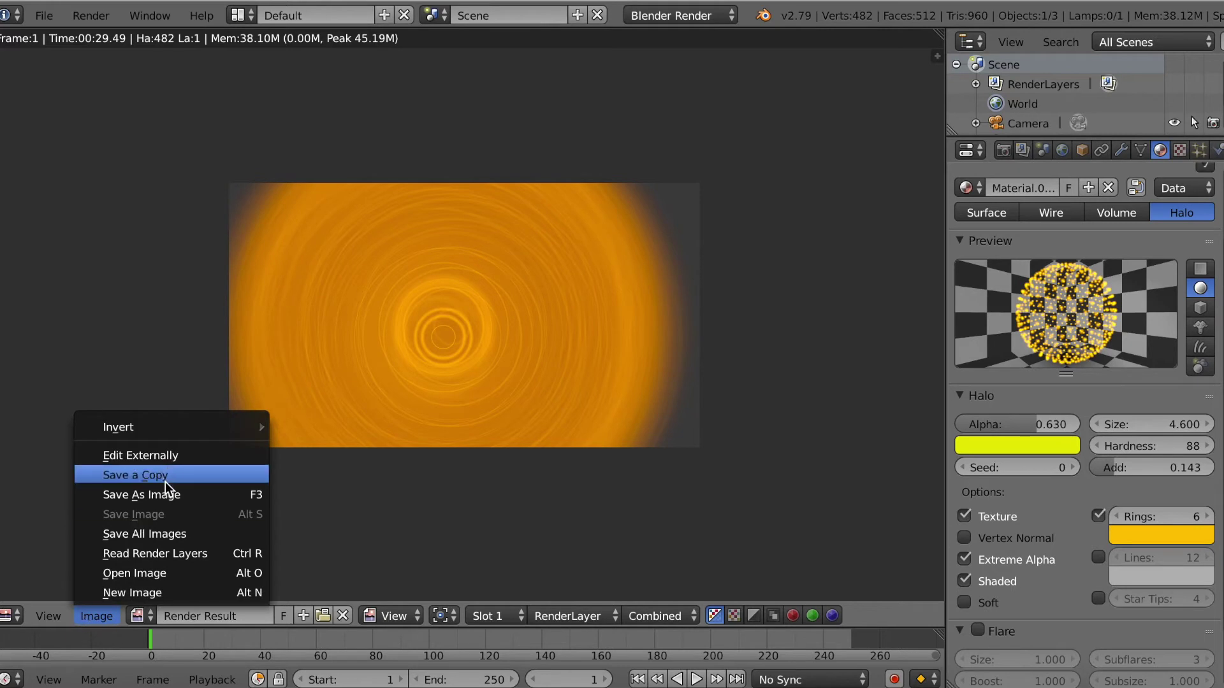
left_click(175, 496)
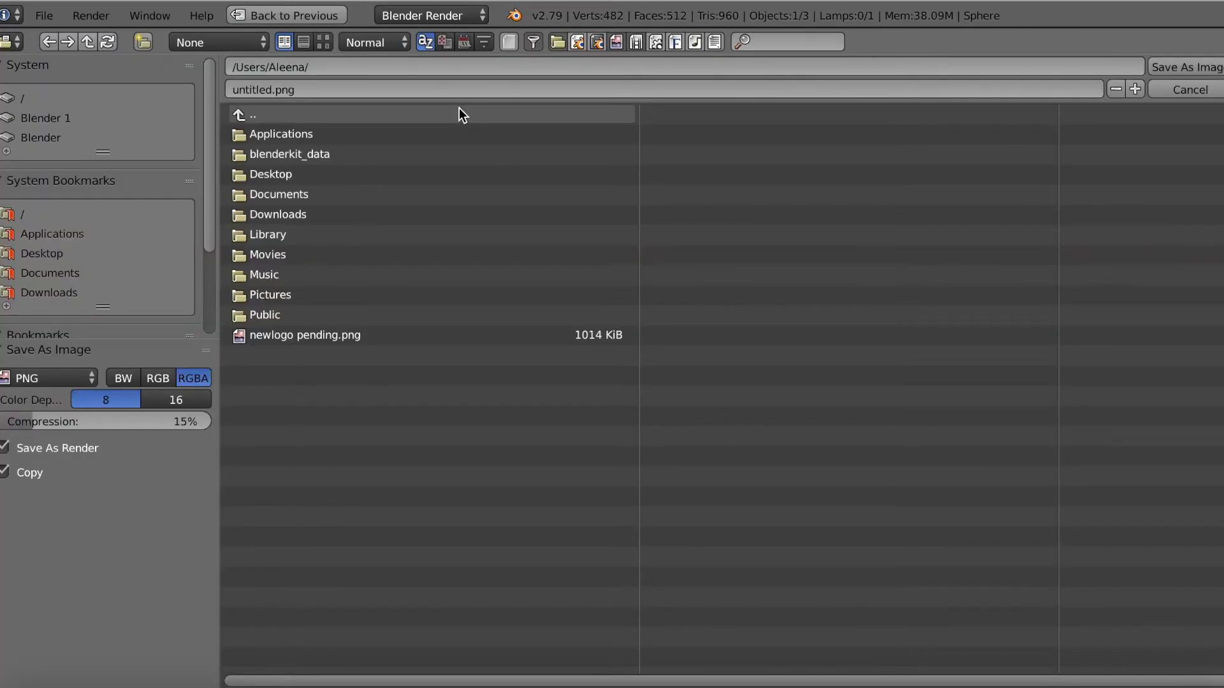
left_click(390, 89)
key("Return")
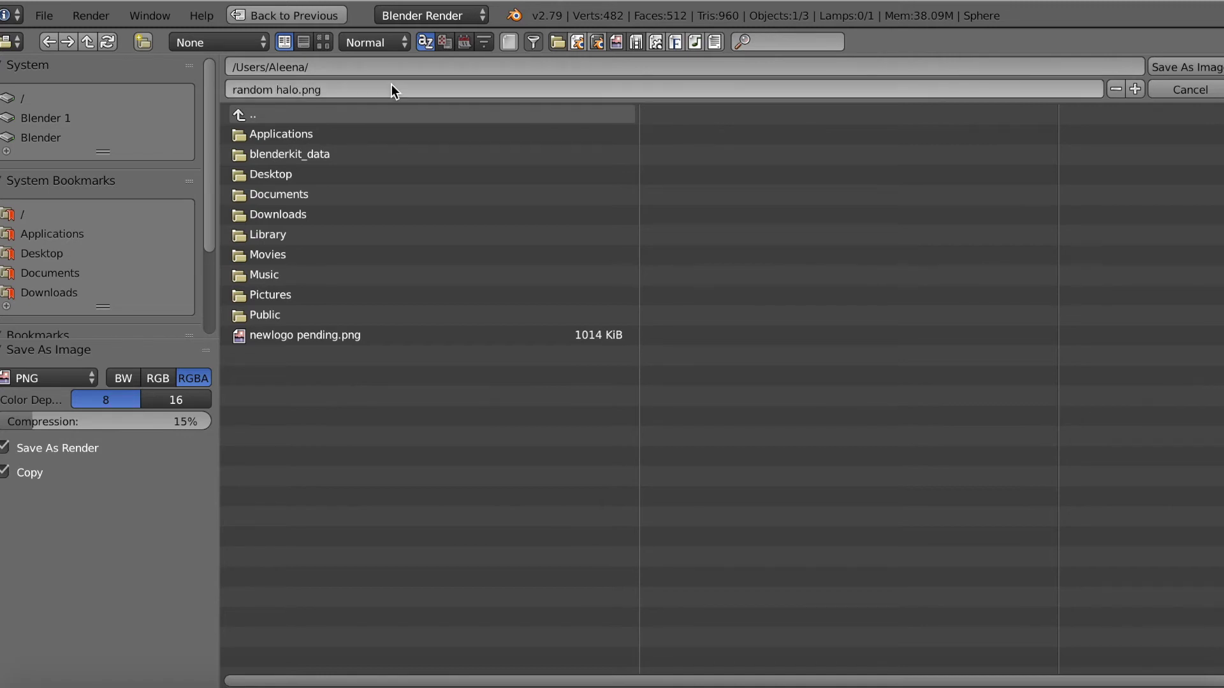
key("Return")
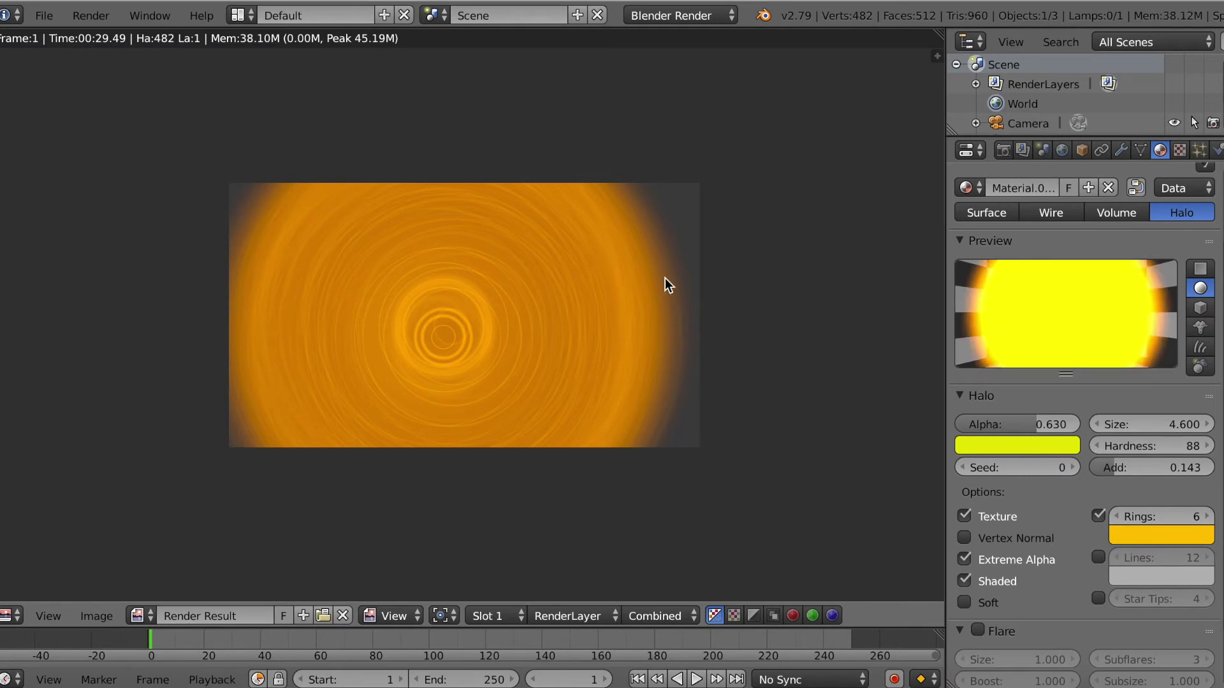
Close the render result and reduce the sphere's halo size to 2.300
key("Escape")
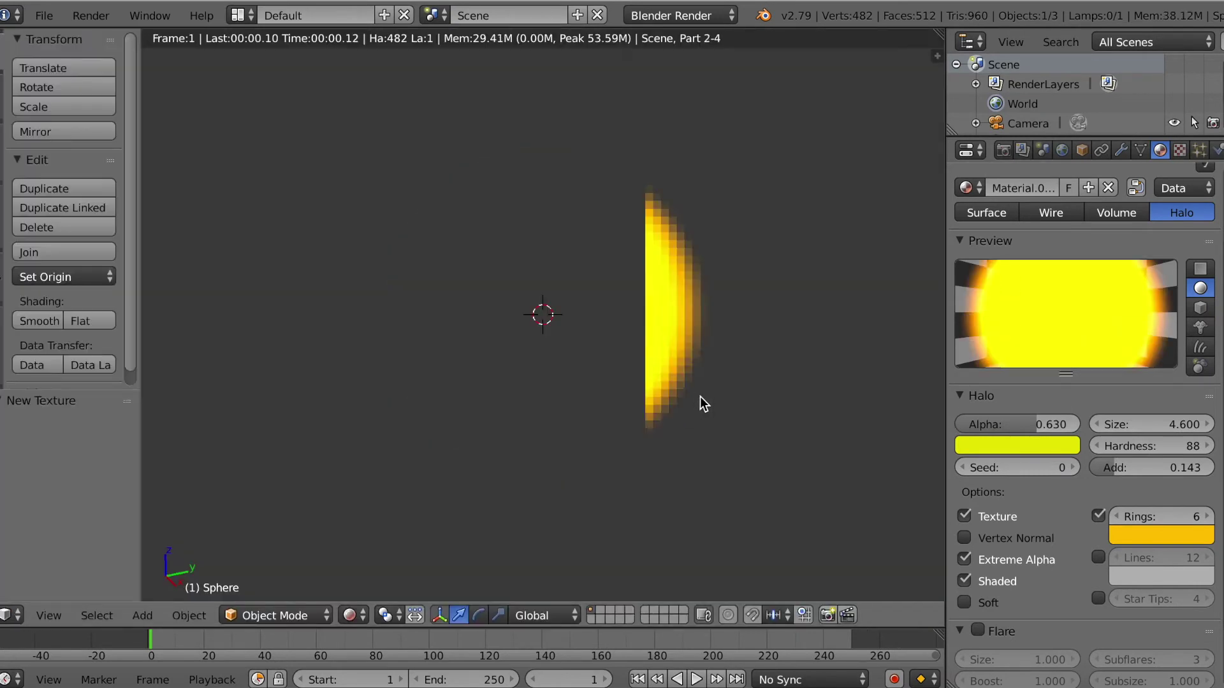
left_click_drag(1095, 426, 1093, 425)
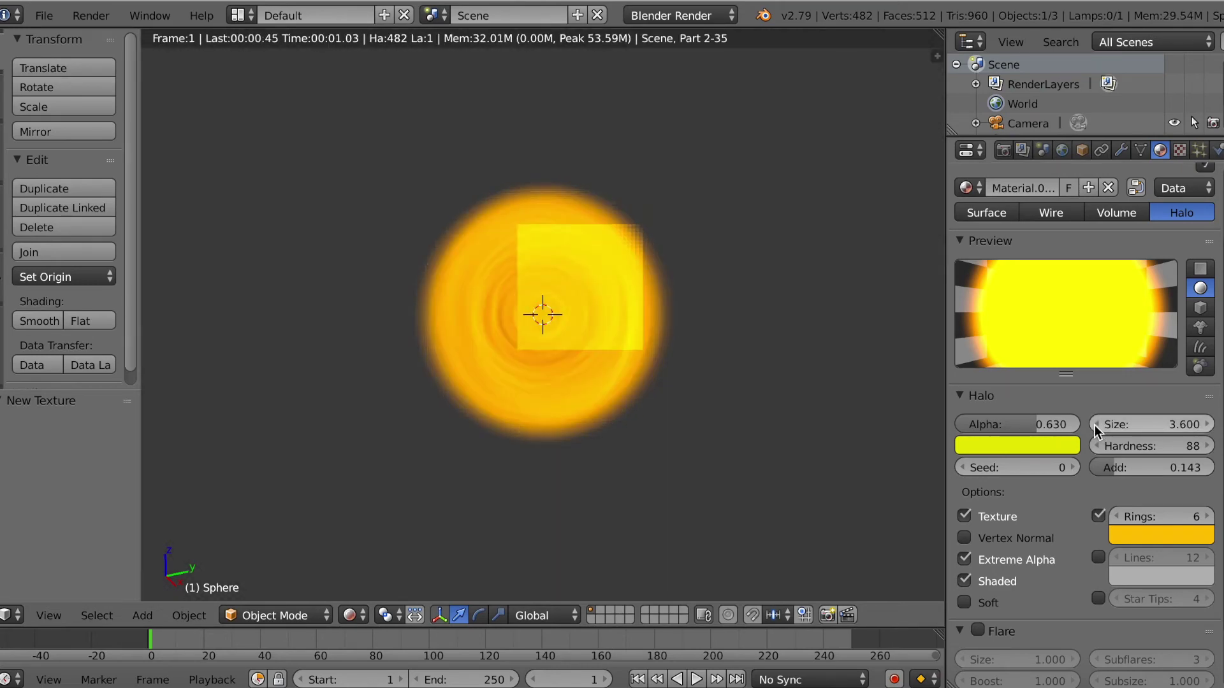
left_click(1095, 426)
left_click(1095, 425)
left_click(1095, 426)
left_click(1095, 426)
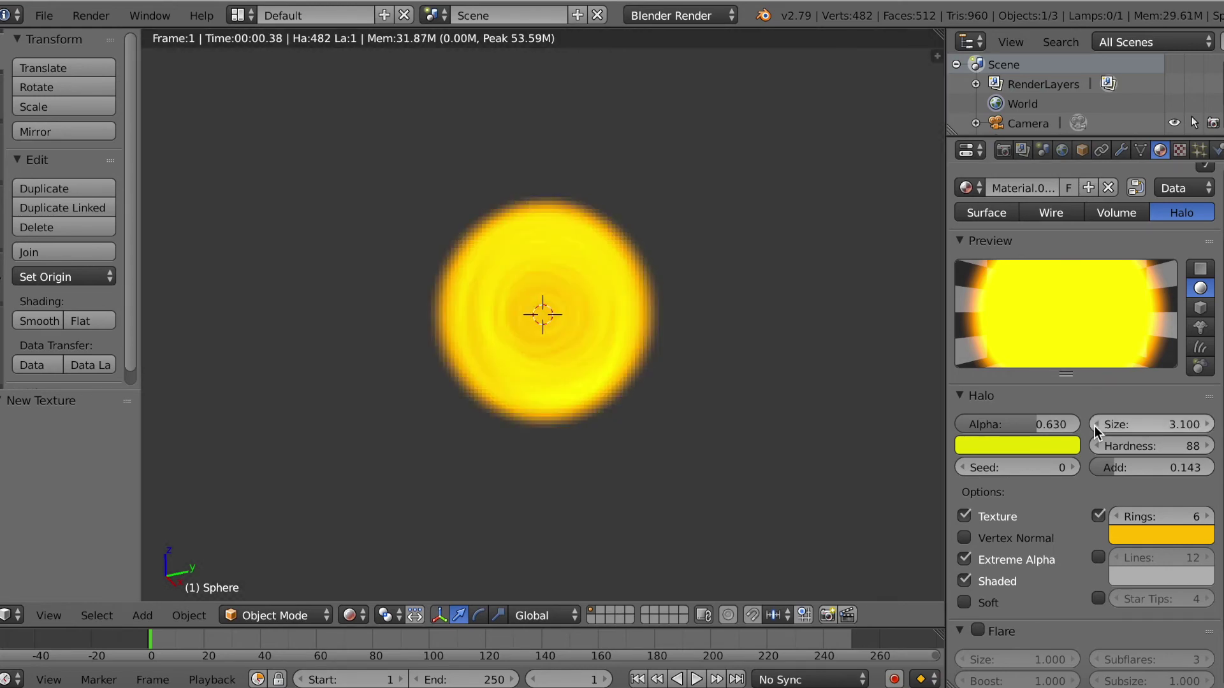
left_click(1095, 425)
left_click(1095, 425)
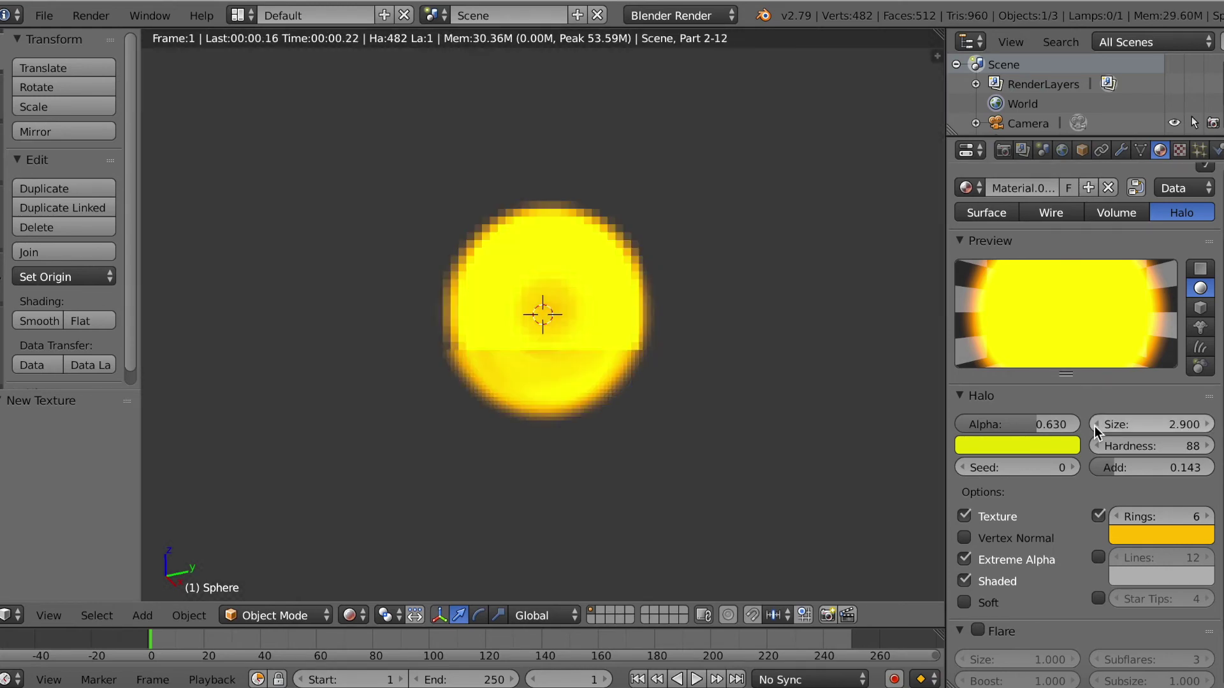
left_click(1095, 426)
left_click(1095, 425)
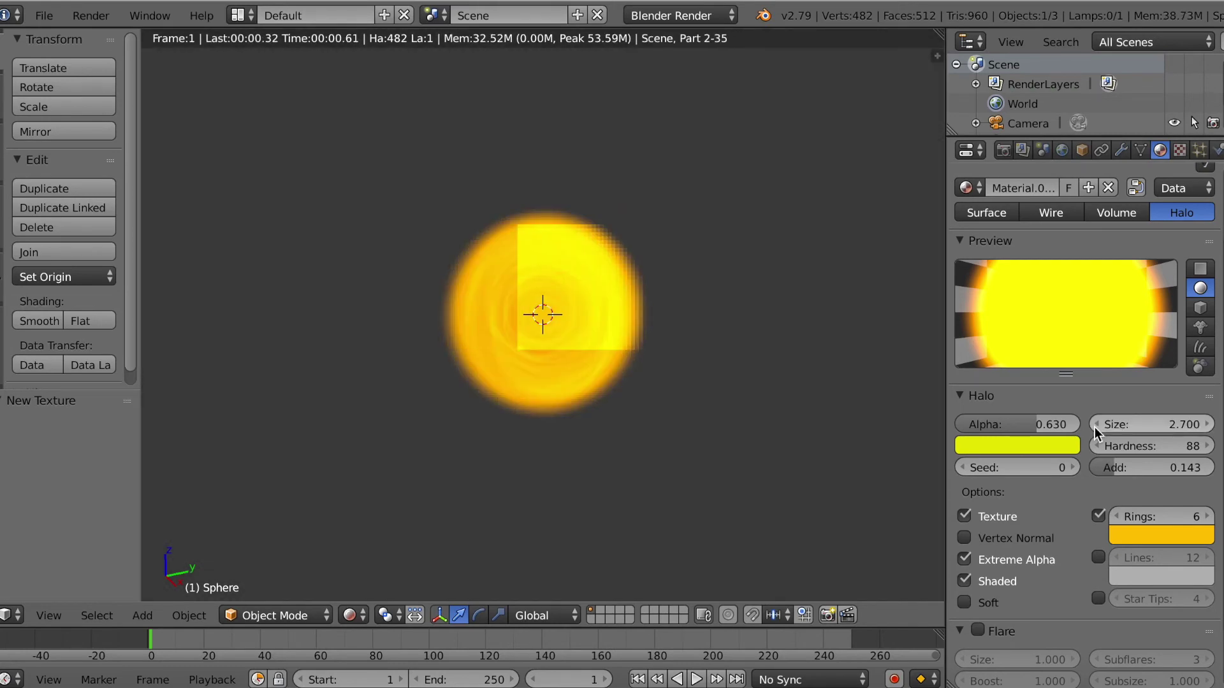
left_click(1095, 428)
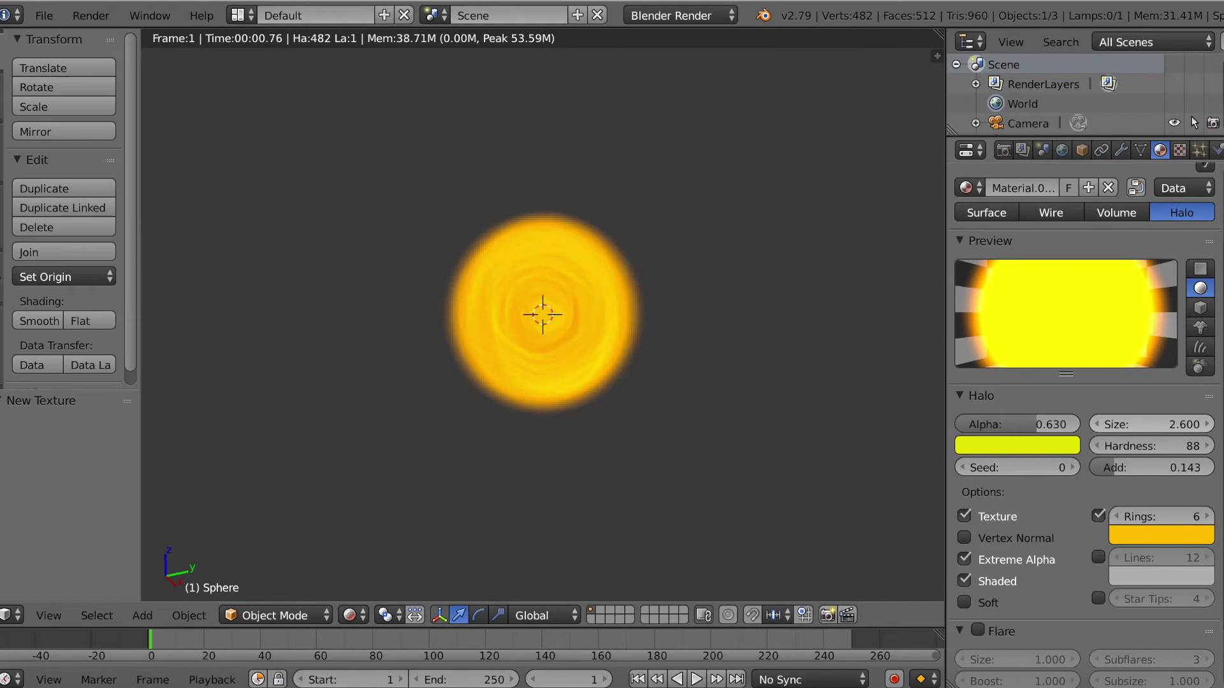
left_click(1095, 427)
left_click(1095, 427)
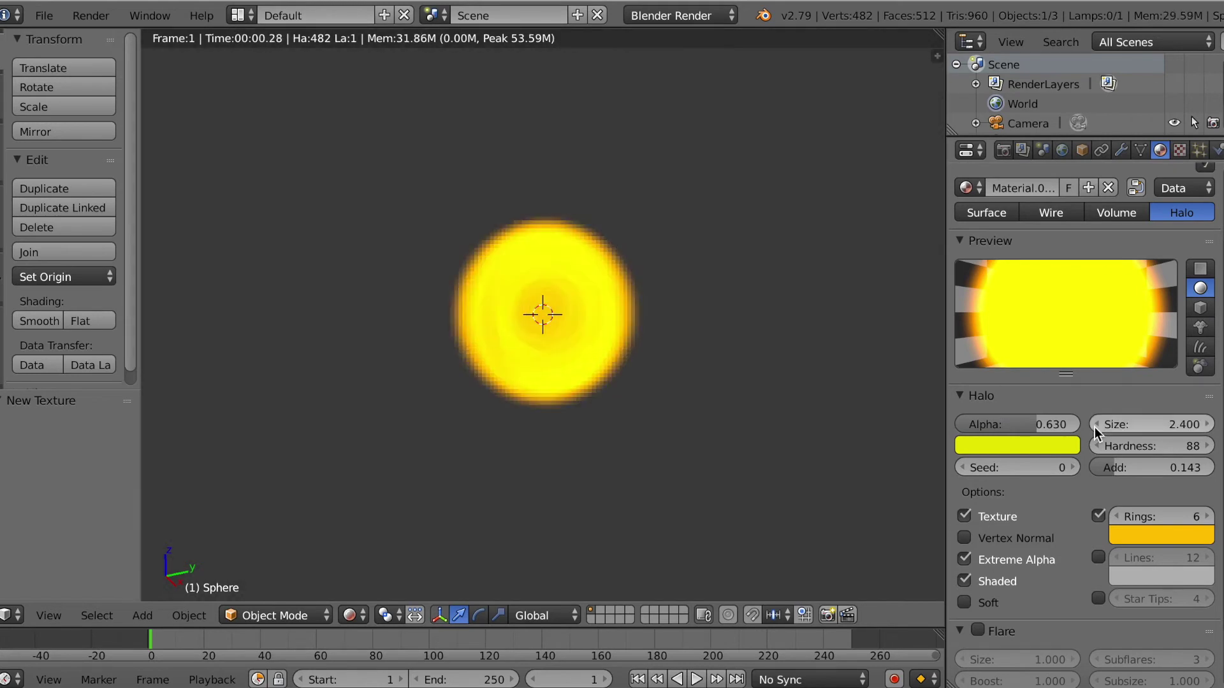
left_click(1095, 427)
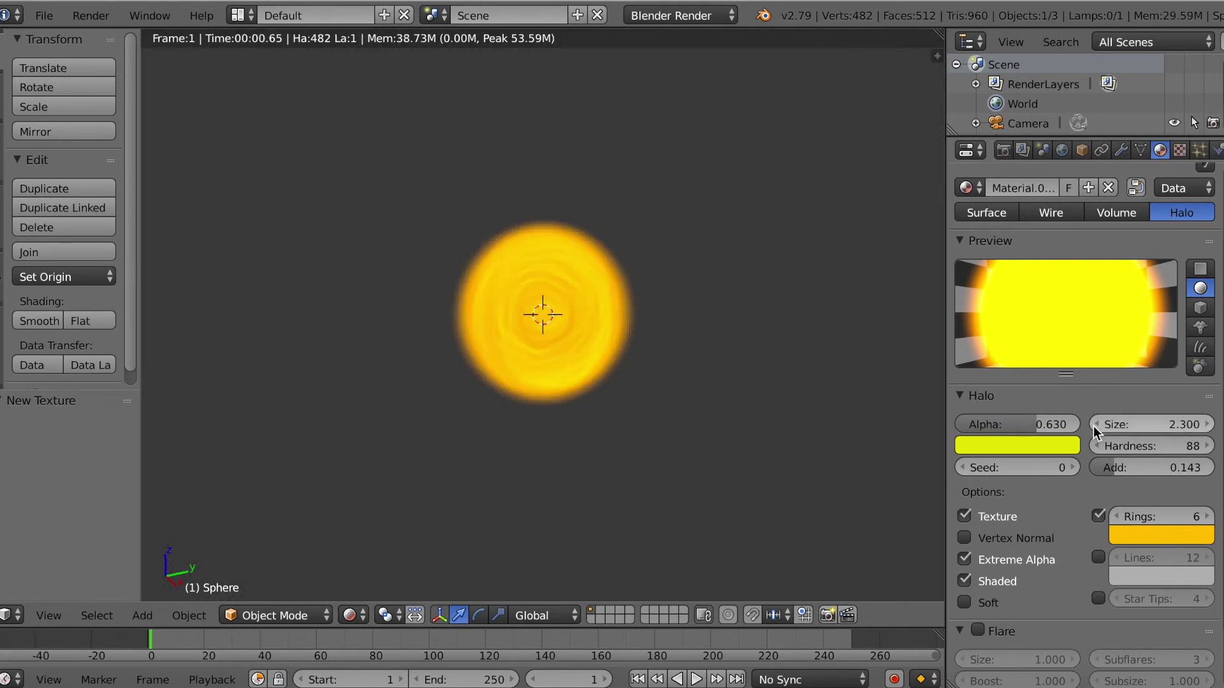
Replace the halo's rings with lines, coloured orange and set to a count of 11
left_click(1098, 516)
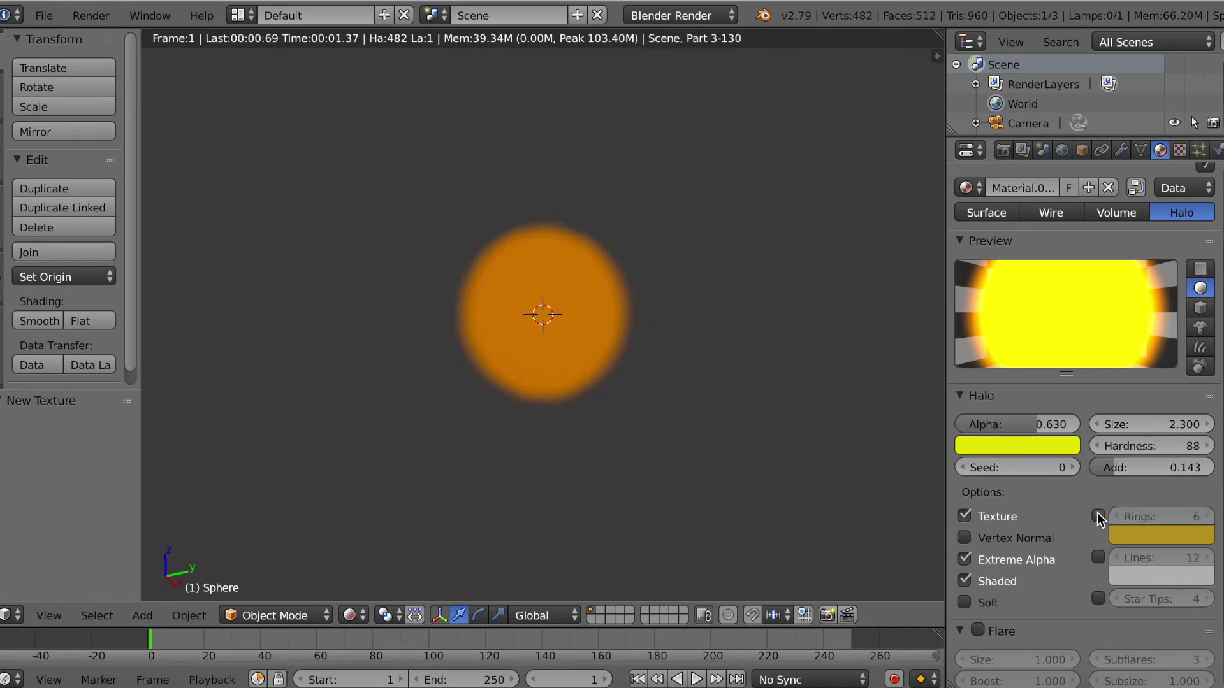
left_click(1098, 559)
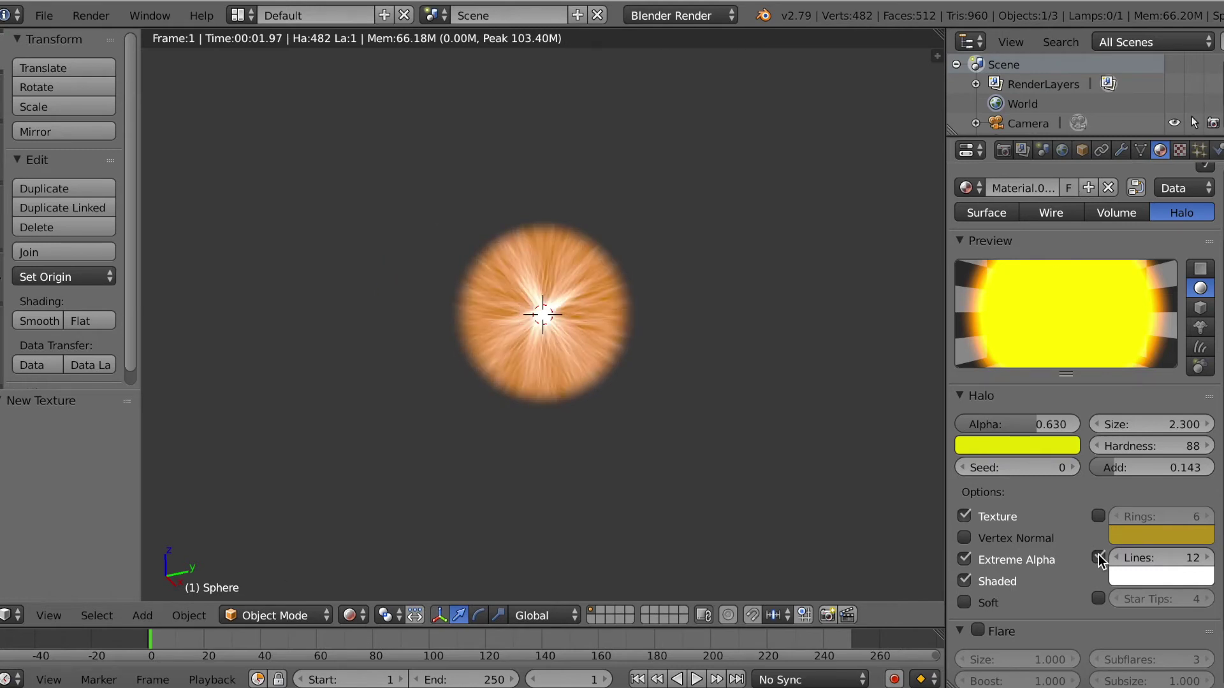
left_click(1138, 572)
left_click(1065, 442)
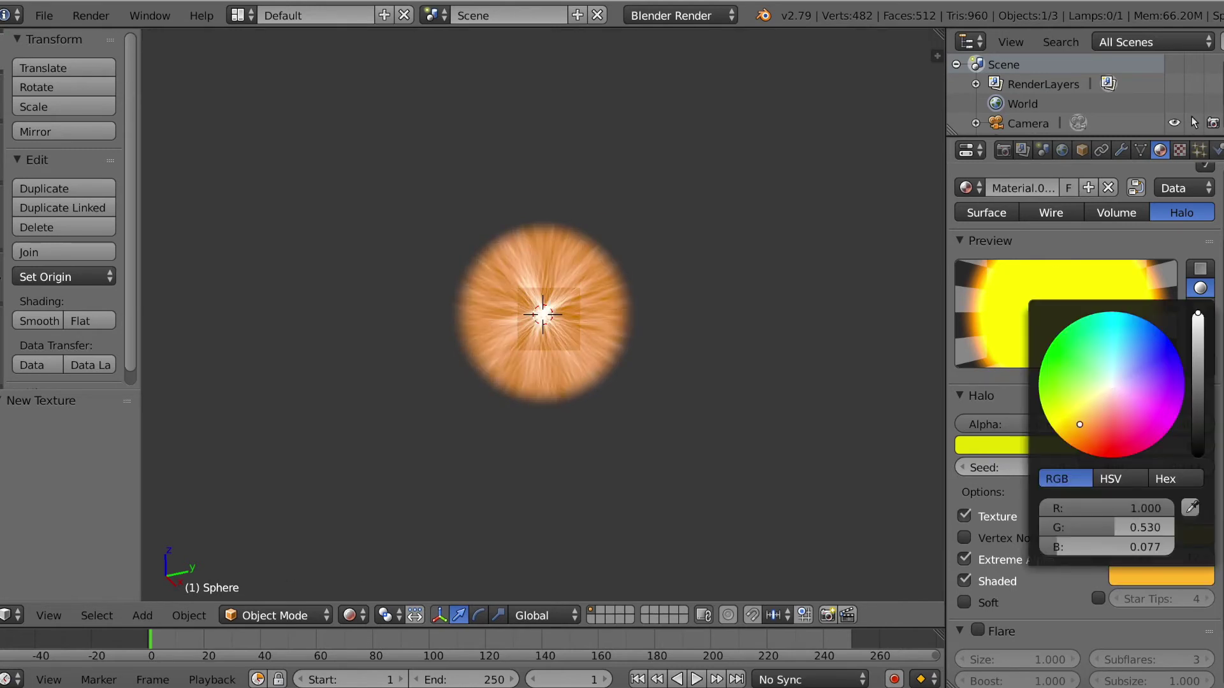
left_click_drag(1065, 441, 1065, 442)
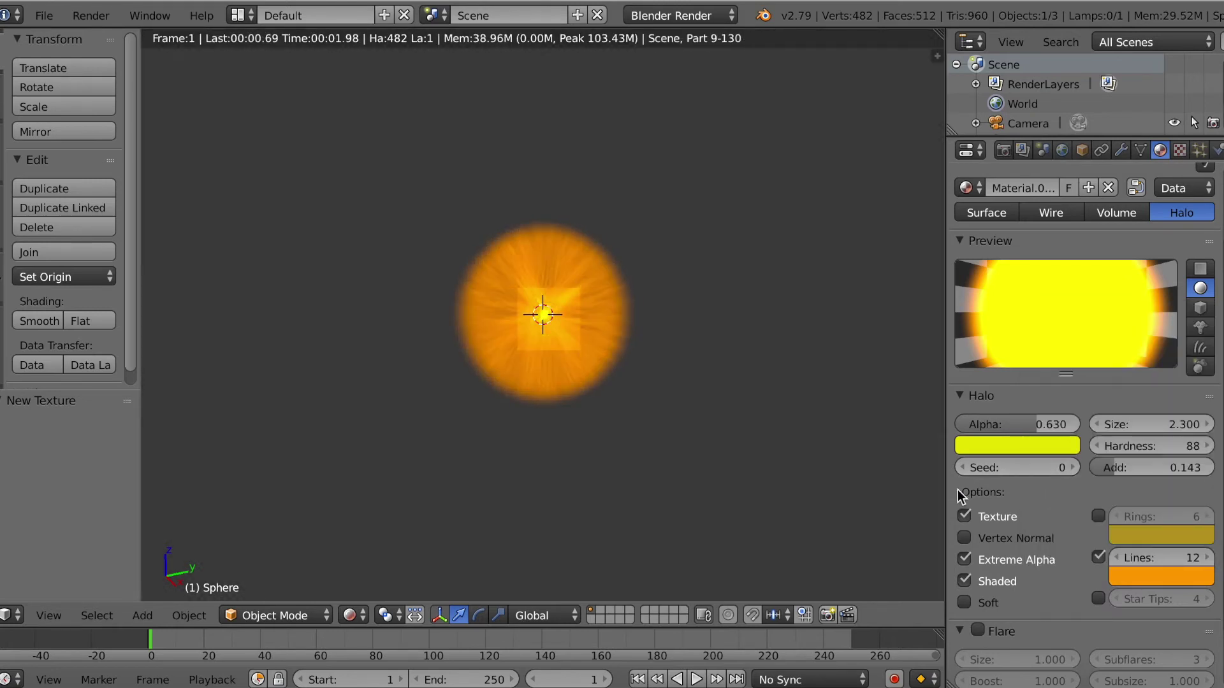
left_click(1116, 558)
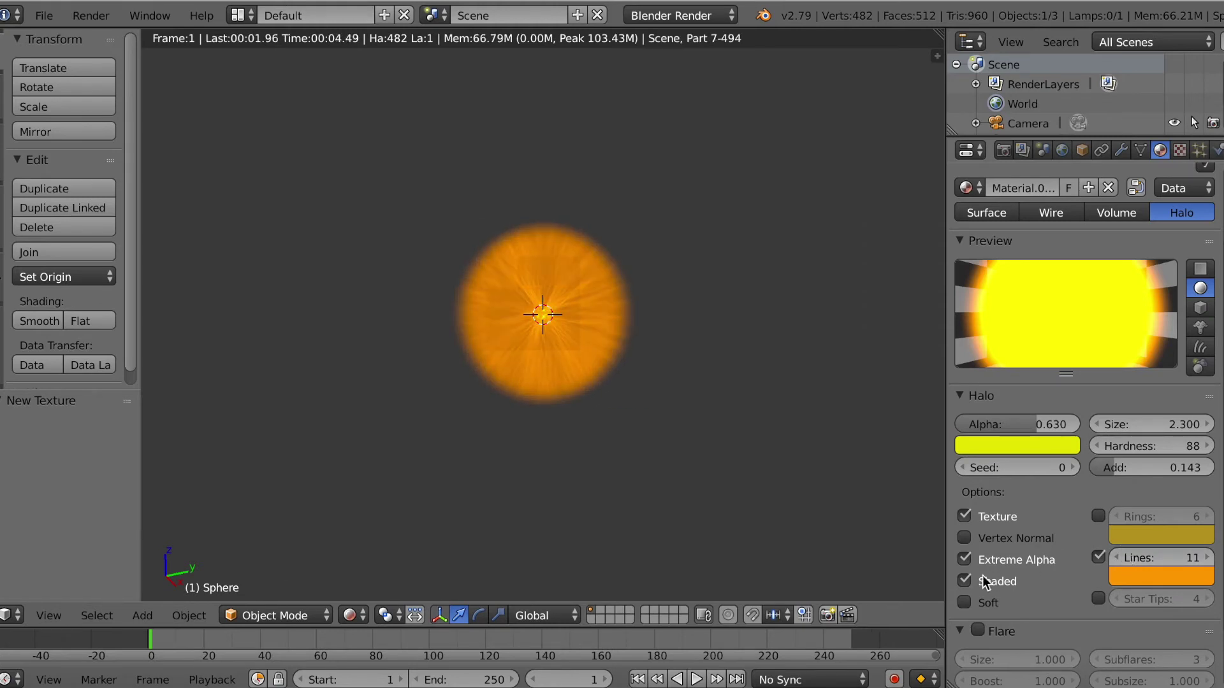
Compare the halo with and without Extreme Alpha, and turn off its Shaded and Texture options
left_click(965, 561)
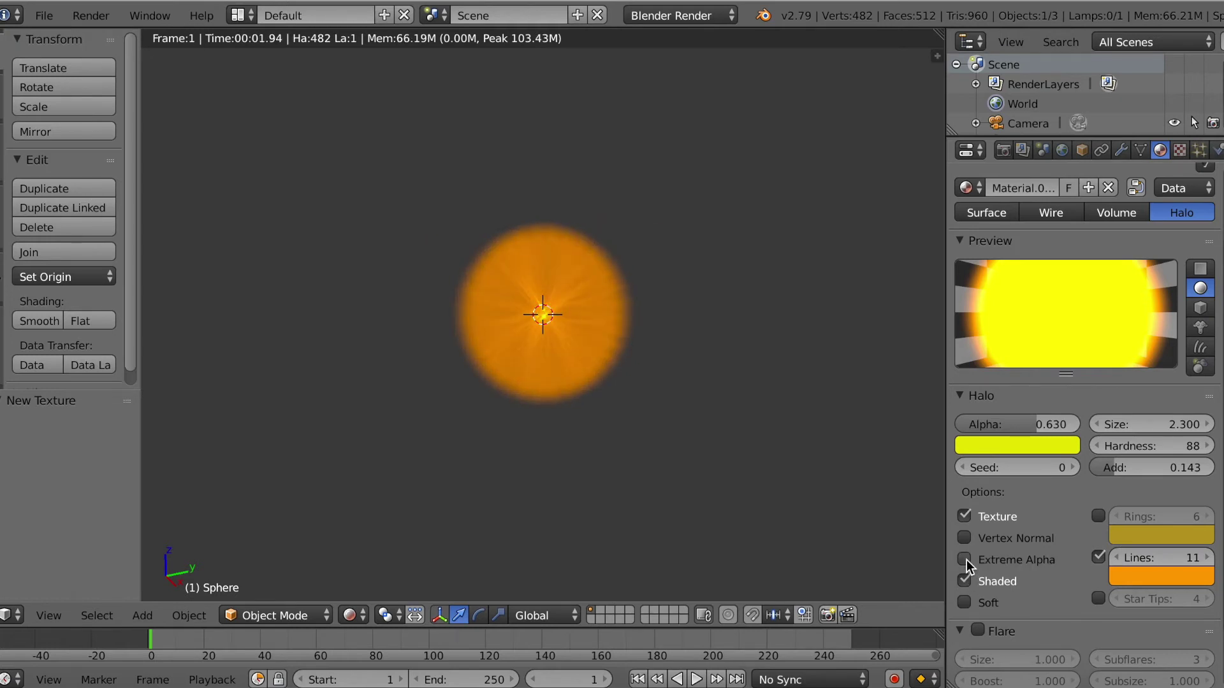
left_click(965, 560)
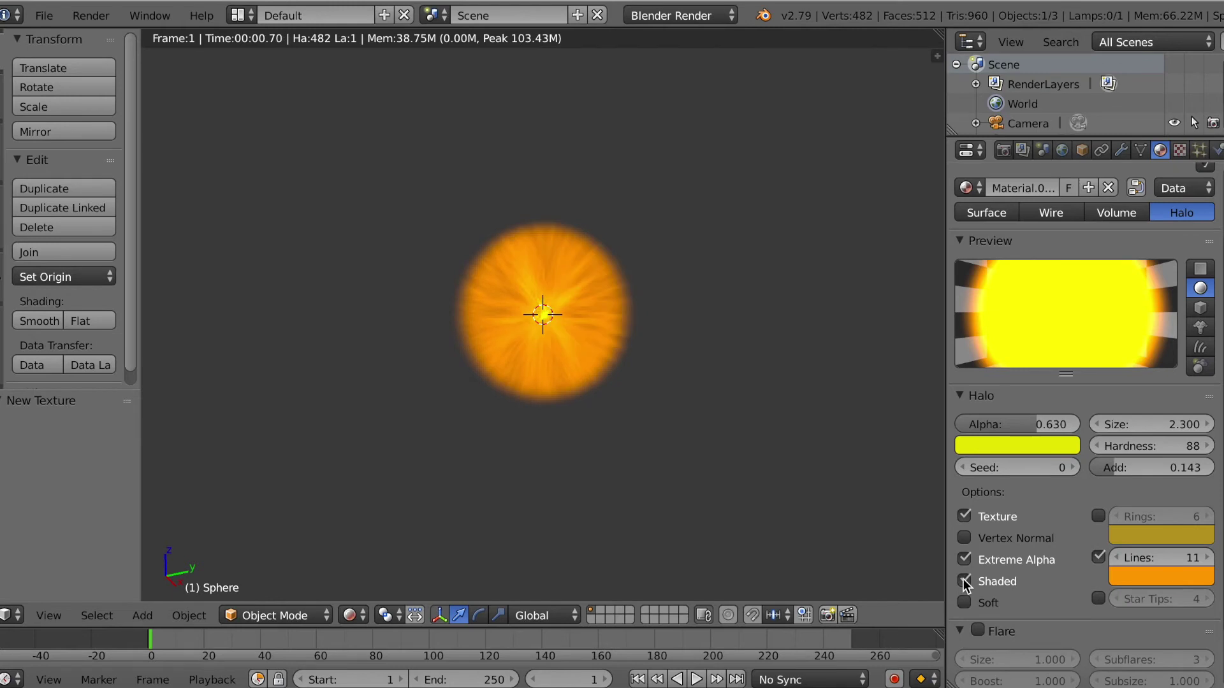
left_click(965, 582)
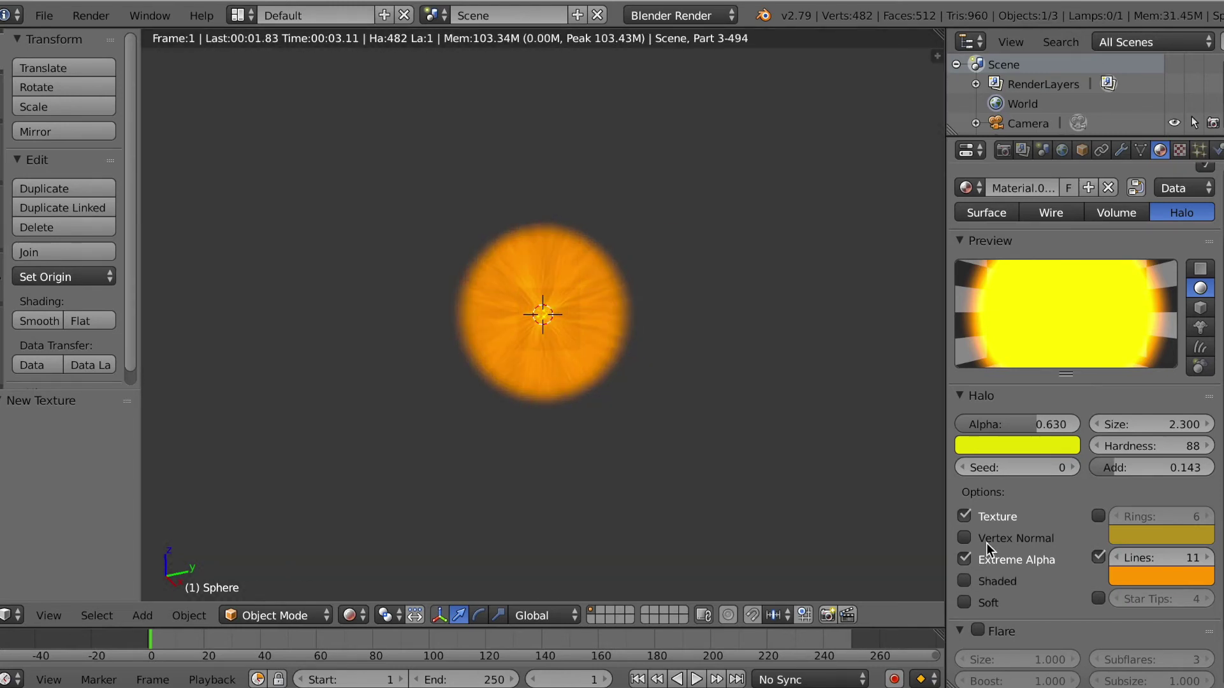
left_click(965, 517)
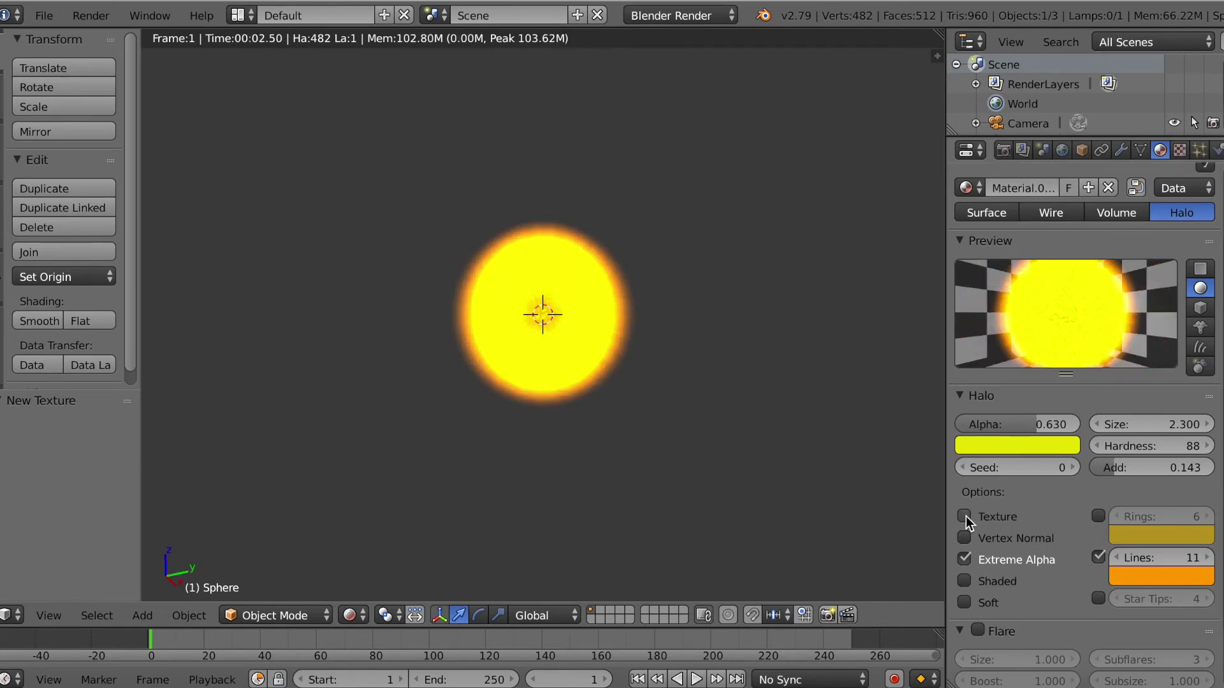
Reduce the halo size to 2.000
left_click(1096, 425)
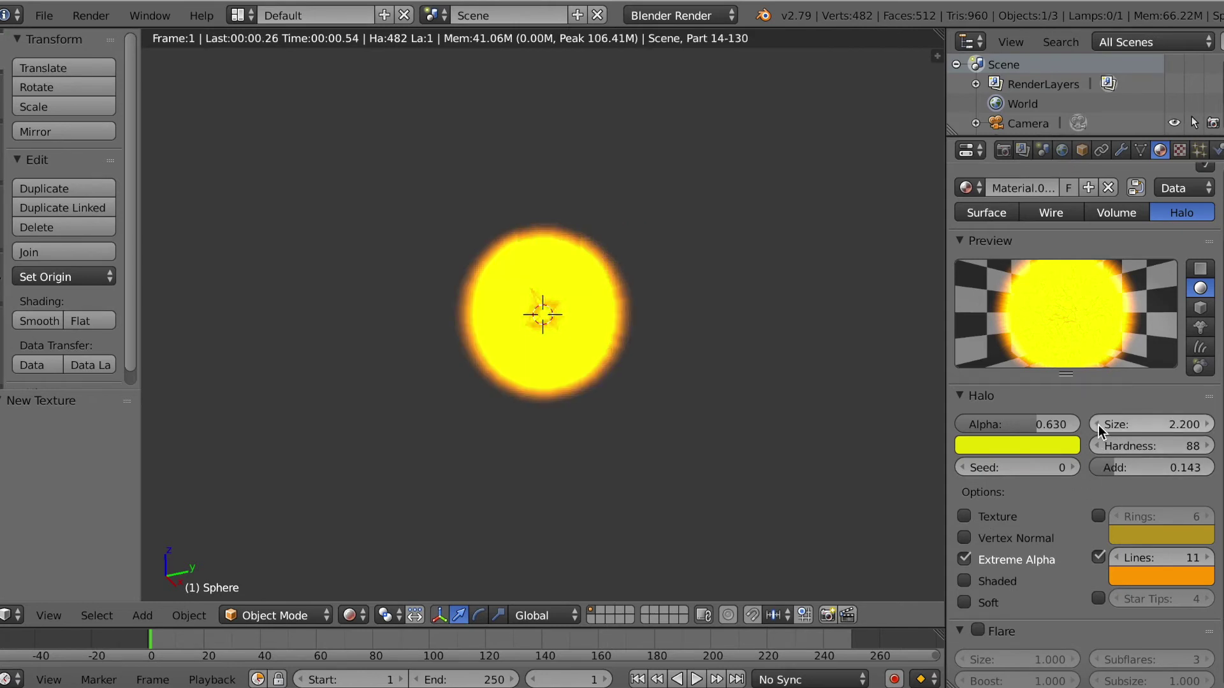
left_click(1096, 425)
left_click(1097, 425)
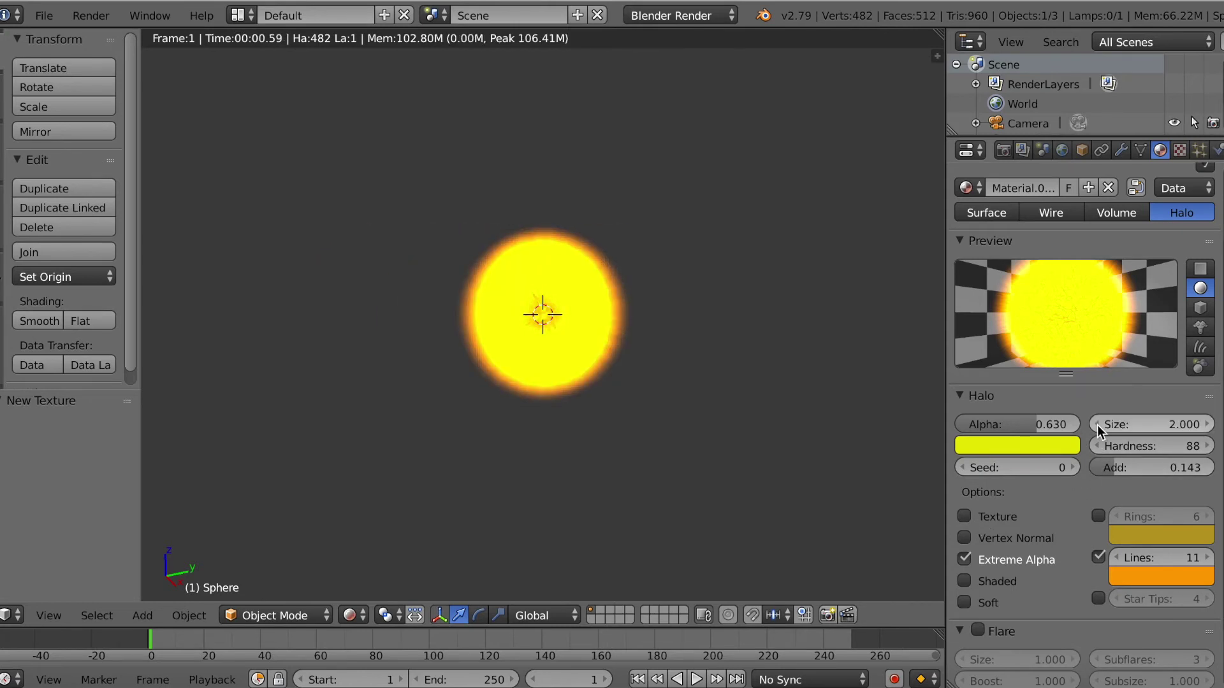
Raise the halo's hardness to 102
left_click_drag(1125, 439, 1215, 449)
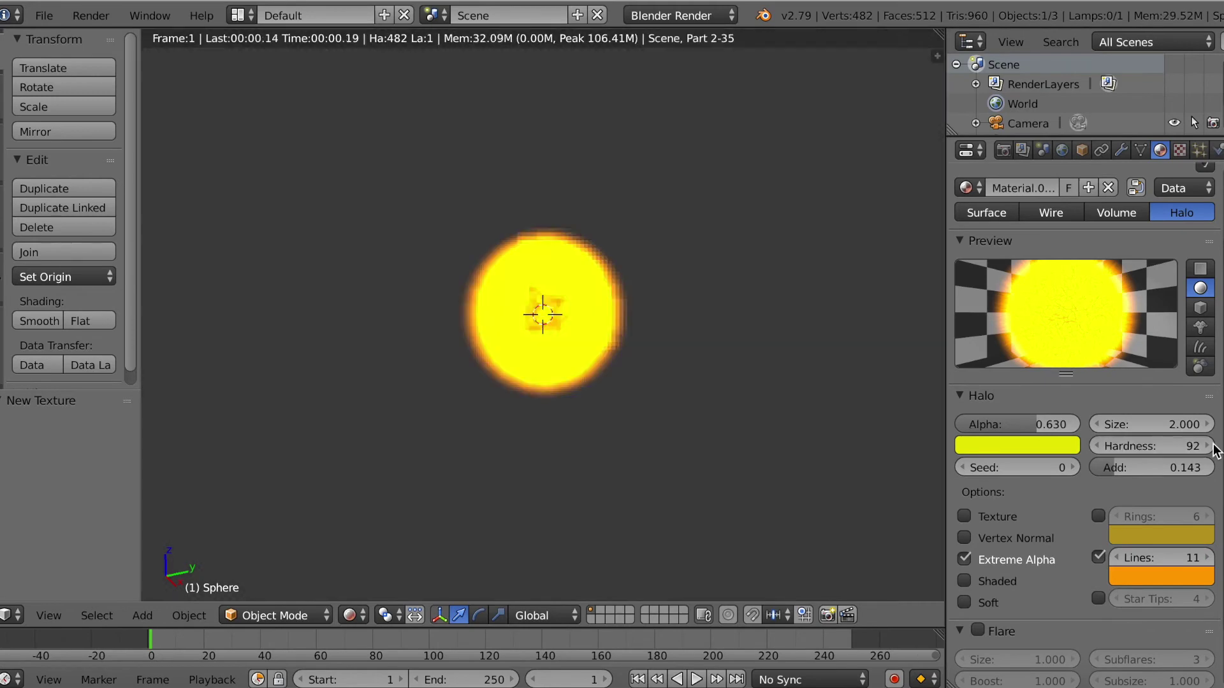
left_click(1213, 446)
left_click(1213, 445)
left_click(1213, 445)
left_click(1213, 446)
left_click(1213, 446)
left_click(1213, 446)
left_click(1213, 445)
left_click(1213, 445)
left_click(1213, 445)
left_click(1213, 445)
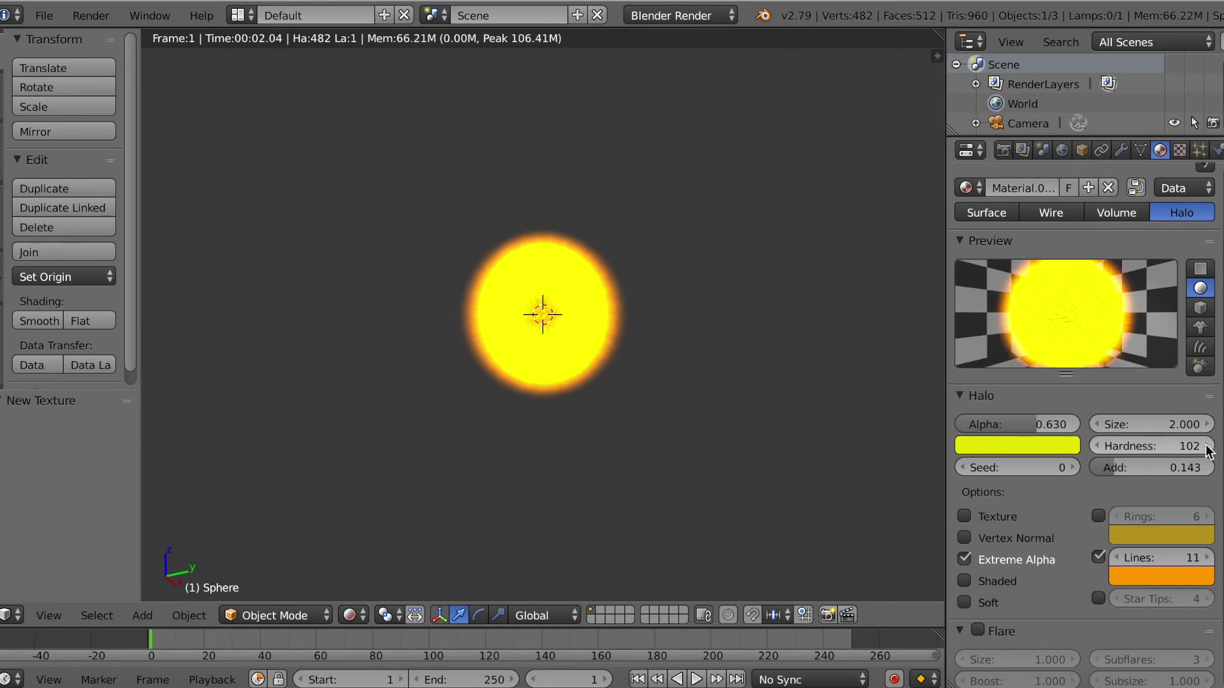
Set the halo's Add value to 0.000 and its alpha to 0.445, trying full alpha first
left_click_drag(1172, 464, 1099, 472)
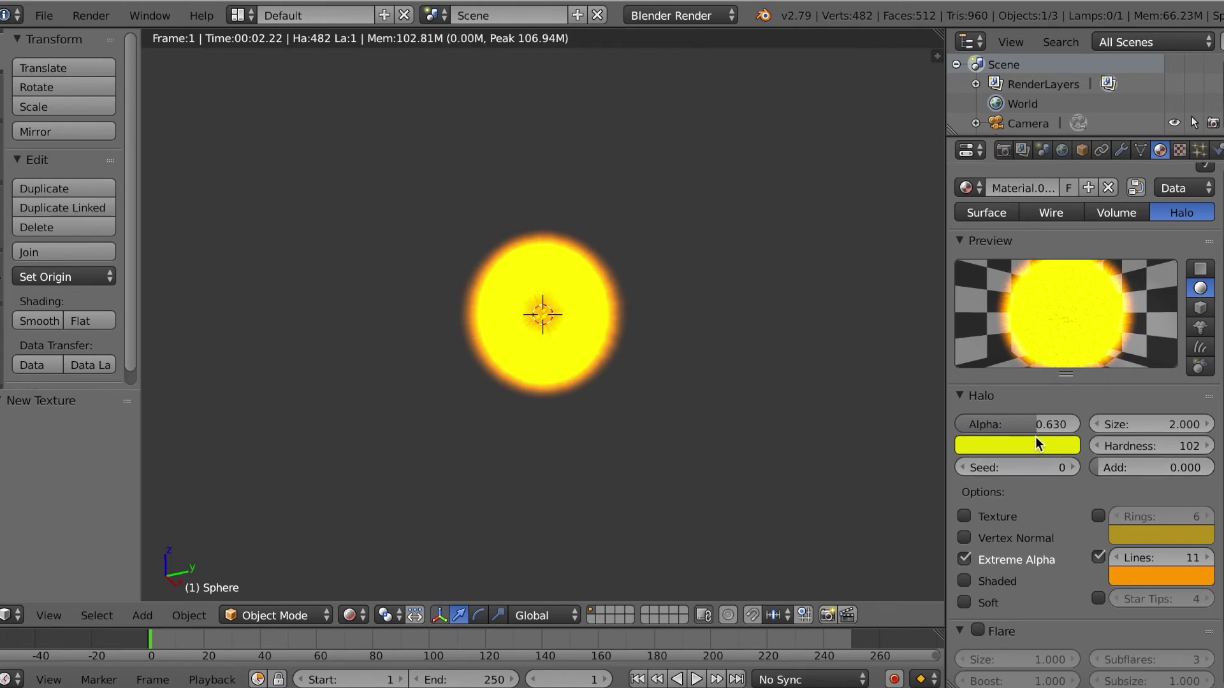
left_click_drag(1033, 428, 1080, 428)
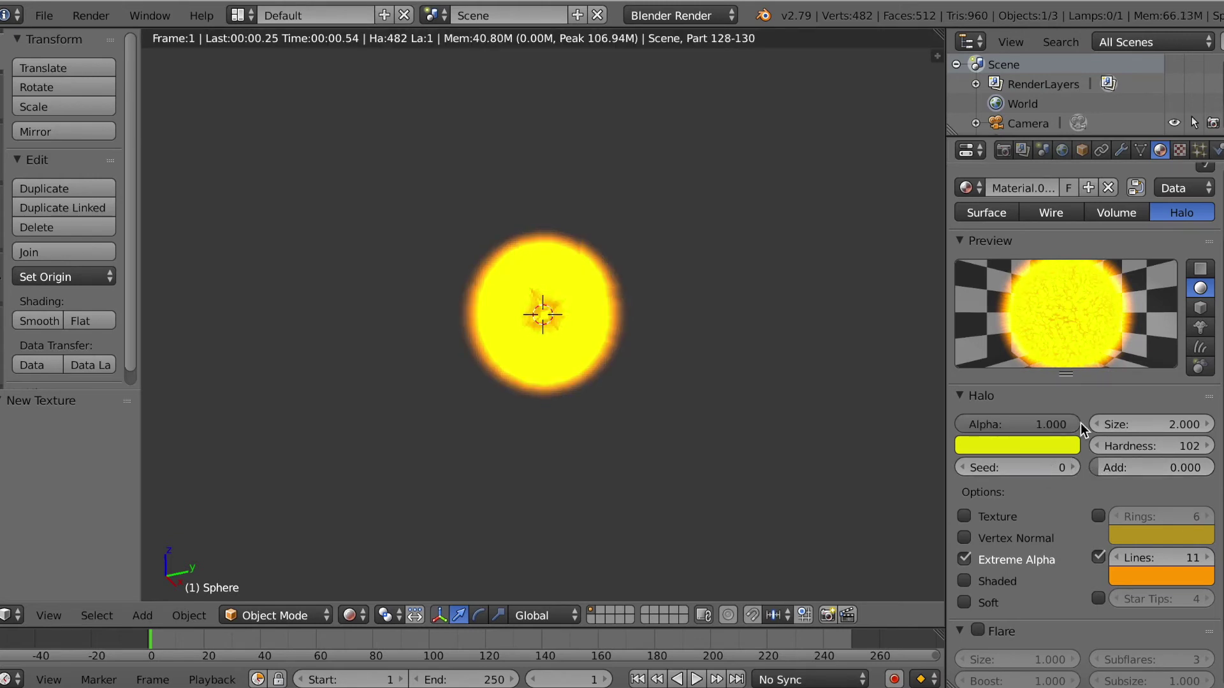
left_click_drag(1082, 428, 1028, 428)
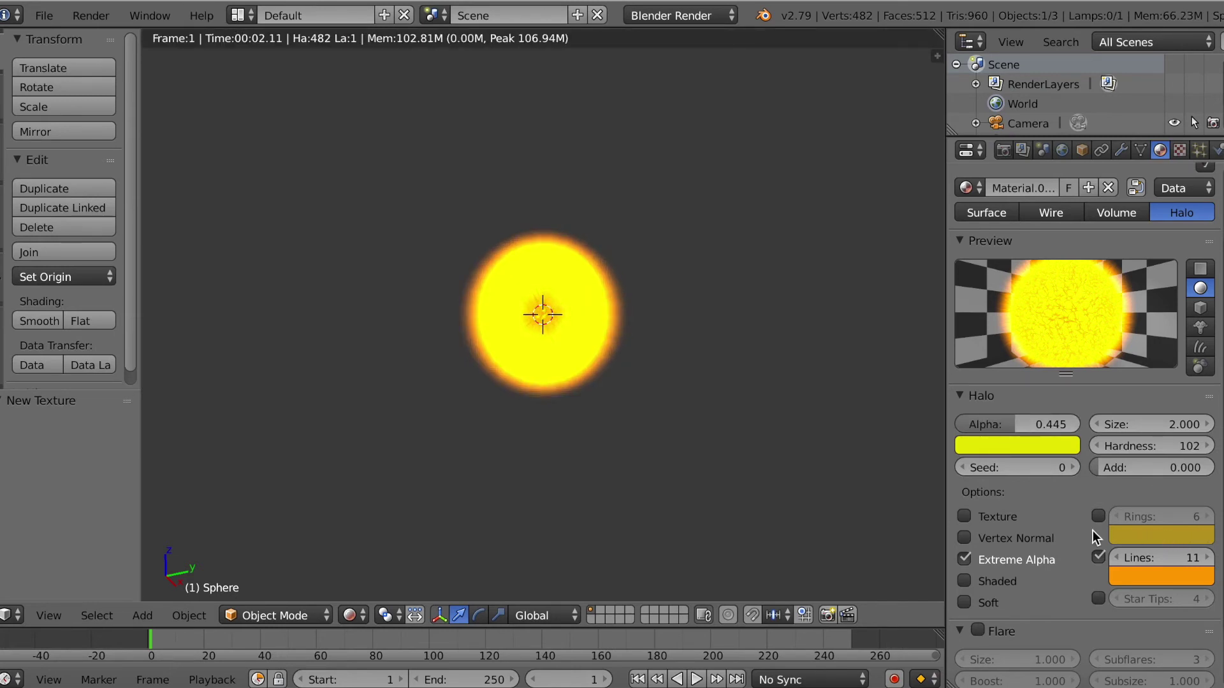
Compare the halo without Extreme Alpha, turn on its Shaded and Soft options, and lower its hardness to 0
left_click(964, 560)
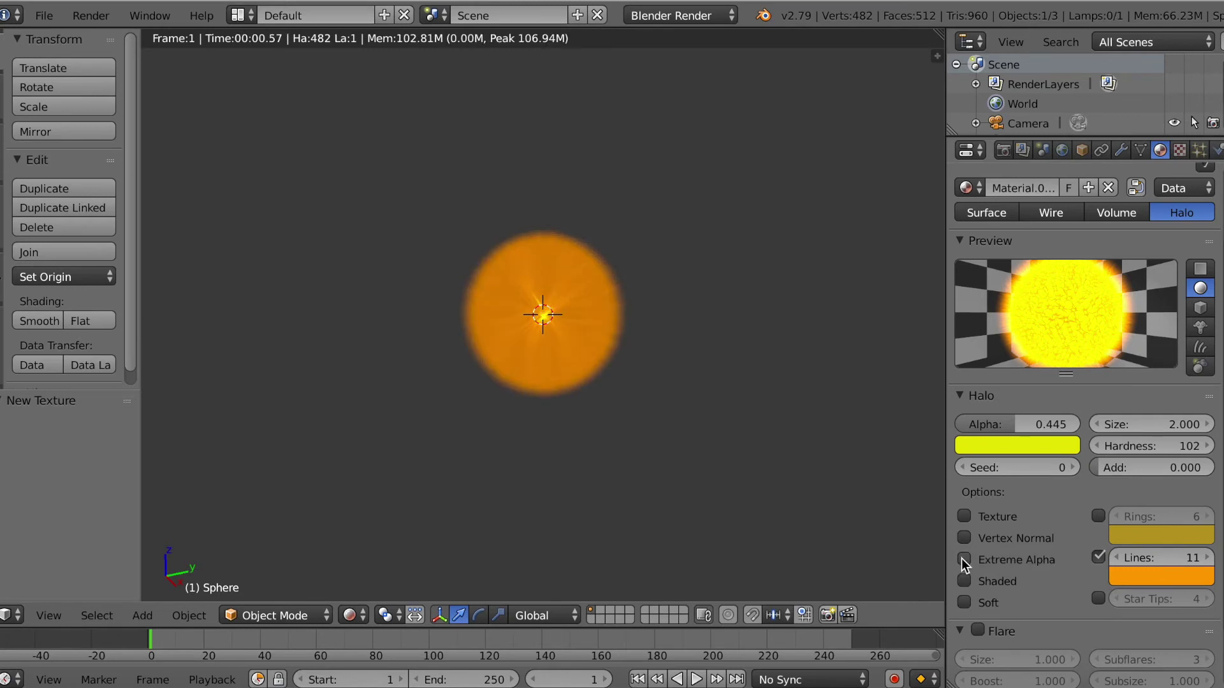
left_click(965, 561)
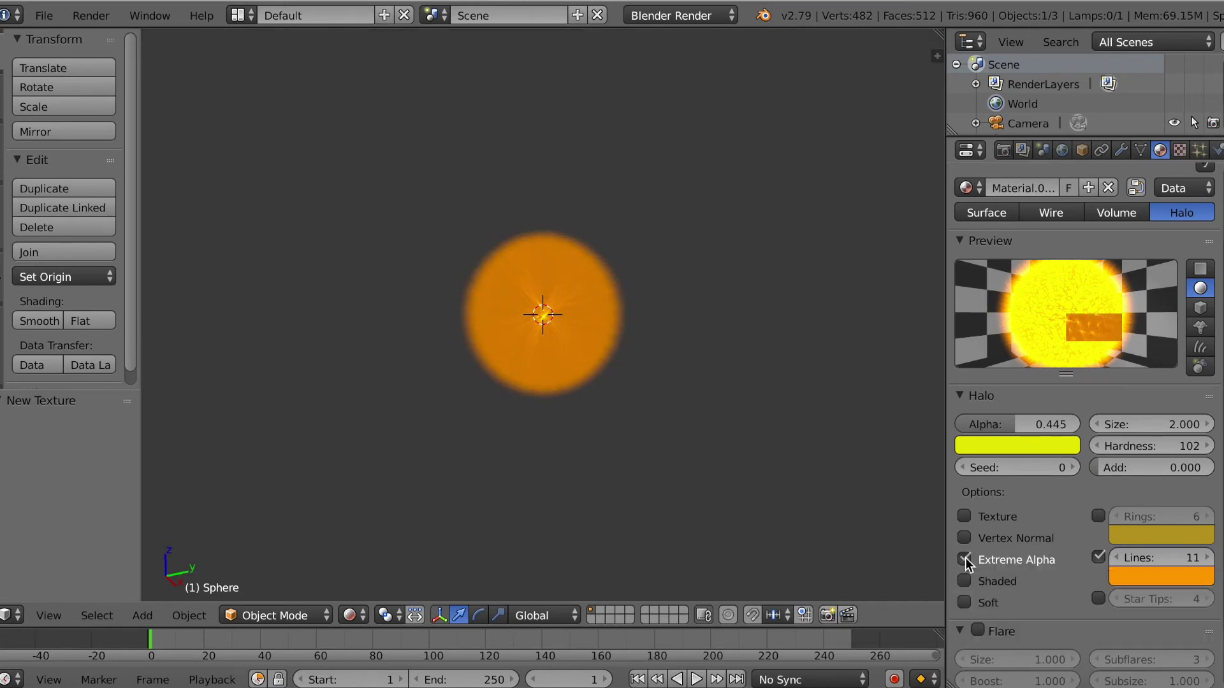
left_click(970, 582)
left_click(970, 582)
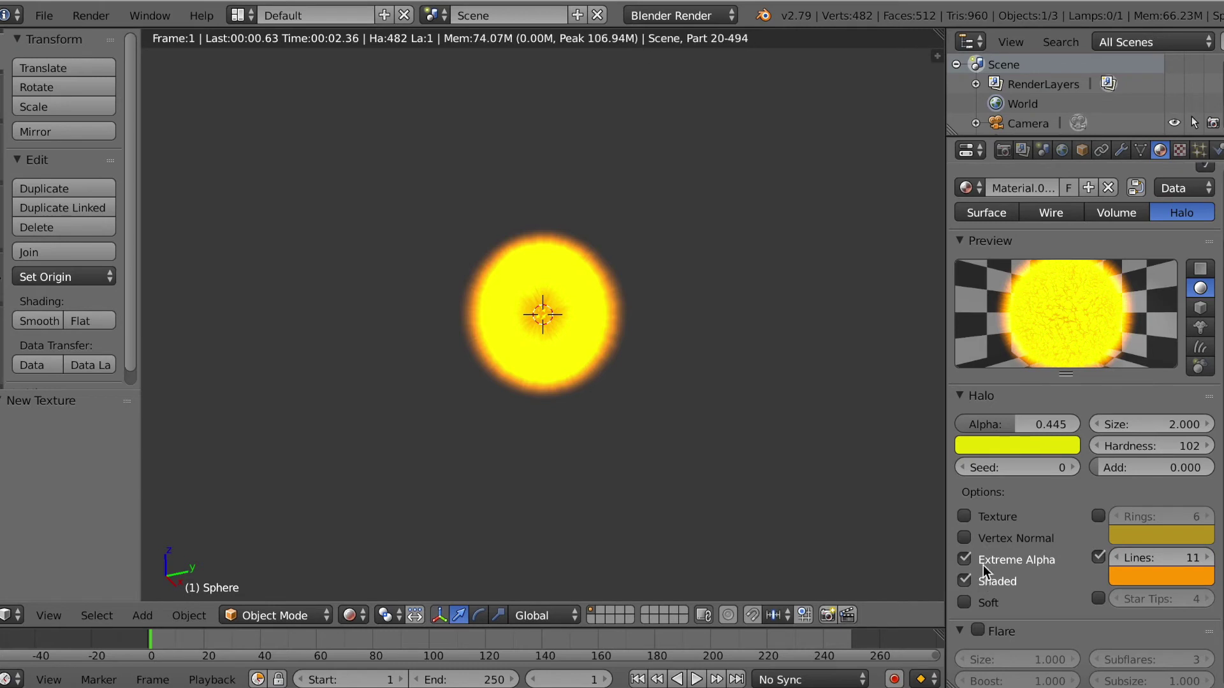
left_click(965, 602)
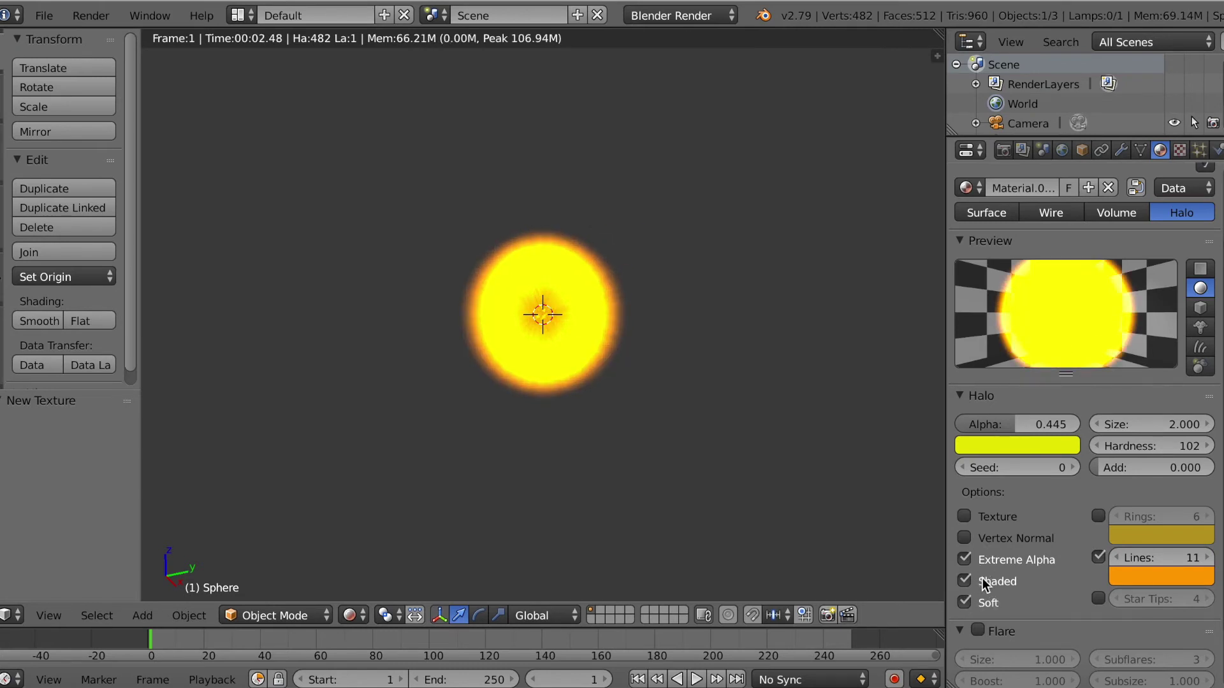
mouse_move(1143, 450)
left_mouse_down()
mouse_move(988, 450)
mouse_move(1141, 451)
left_mouse_up()
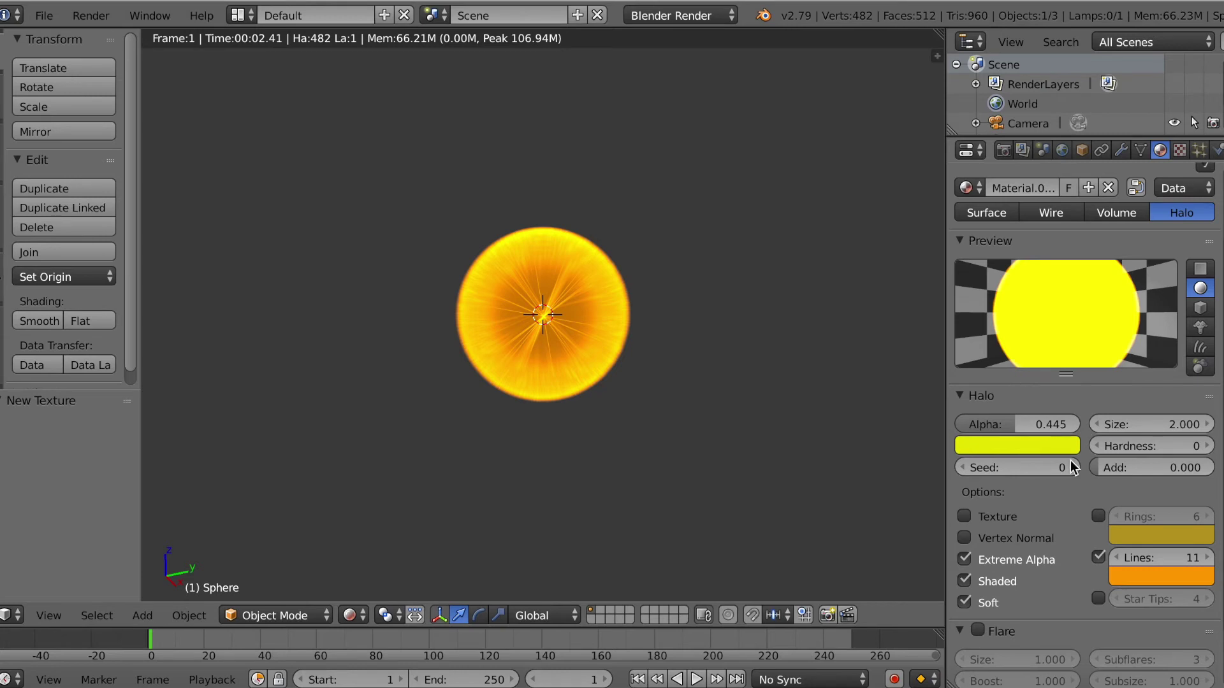
Set the halo's line count to 12 and turn its rings back on with a count of 1
left_click(1209, 558)
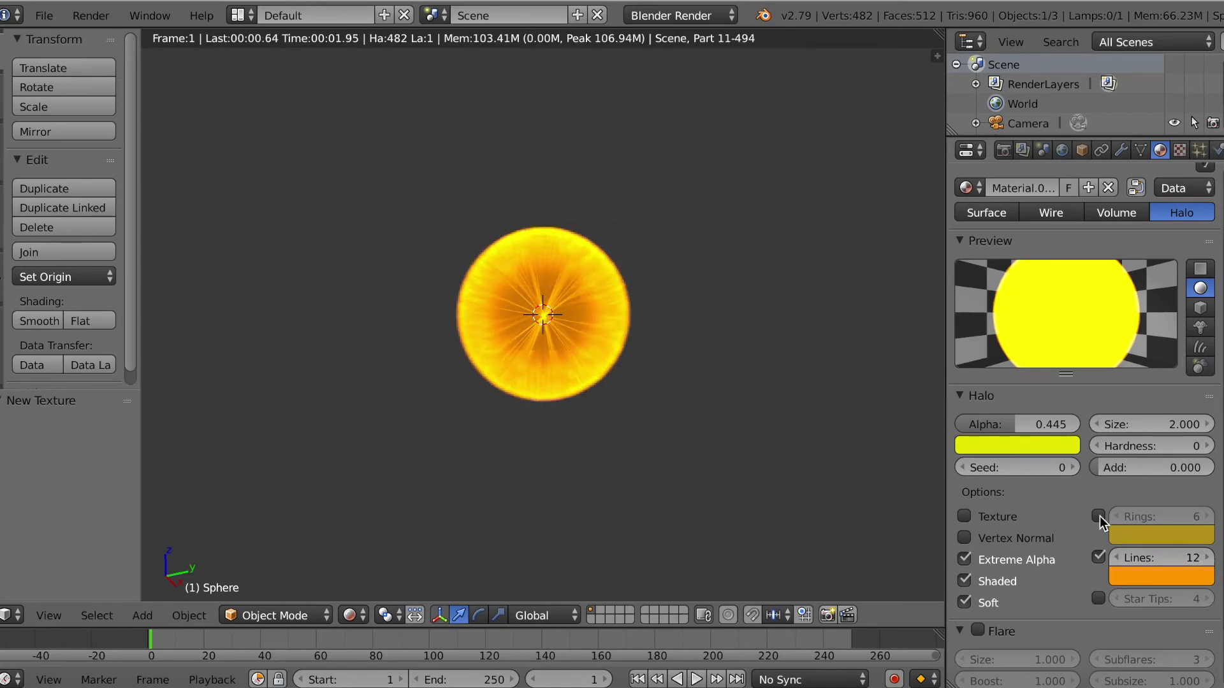
left_click(1098, 517)
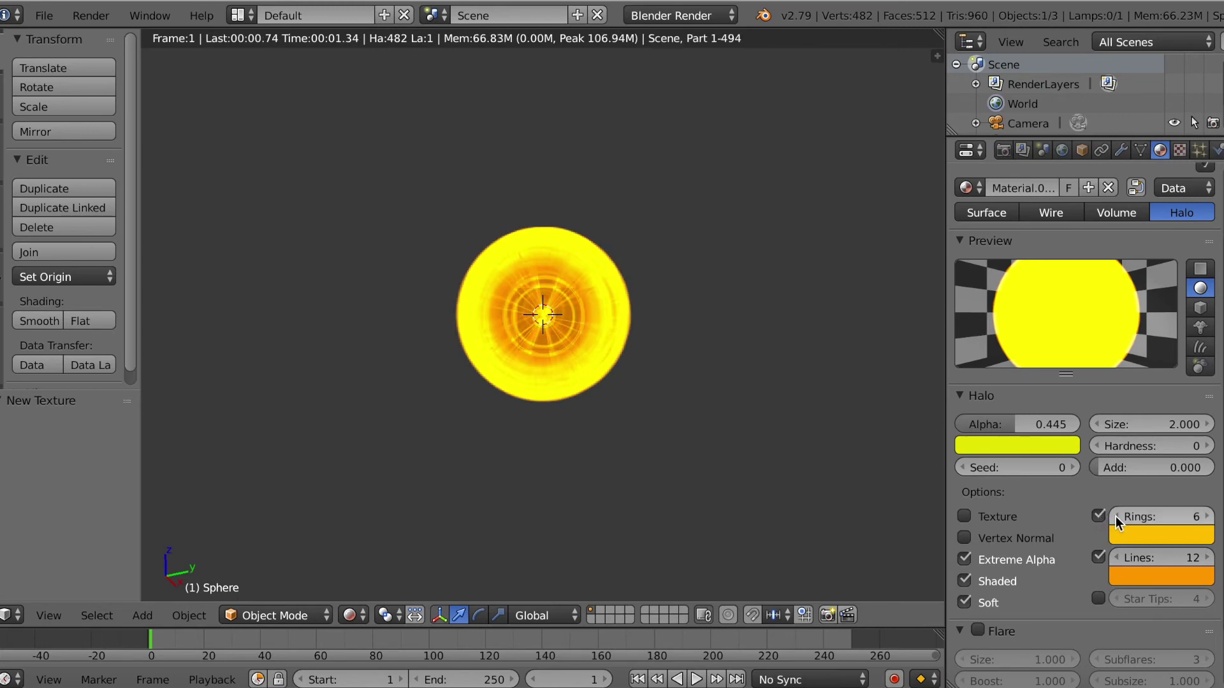
left_click(1114, 517)
left_click(1114, 517)
left_click(1114, 517)
left_click(1113, 517)
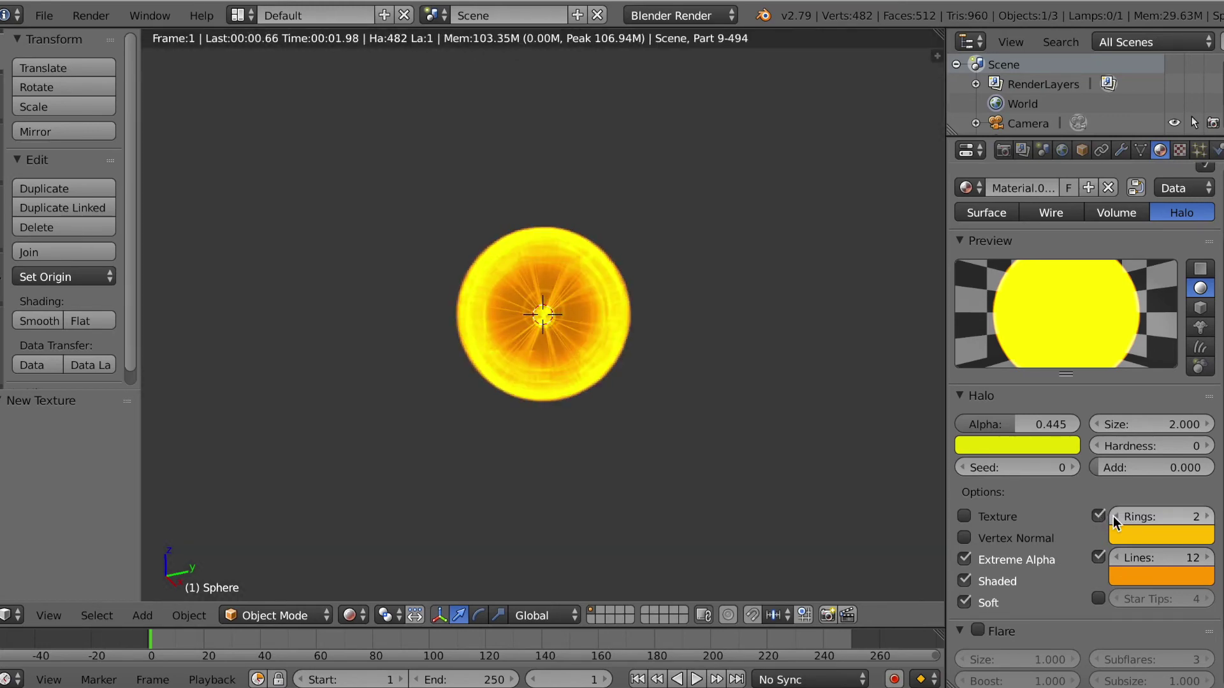
left_click(1114, 517)
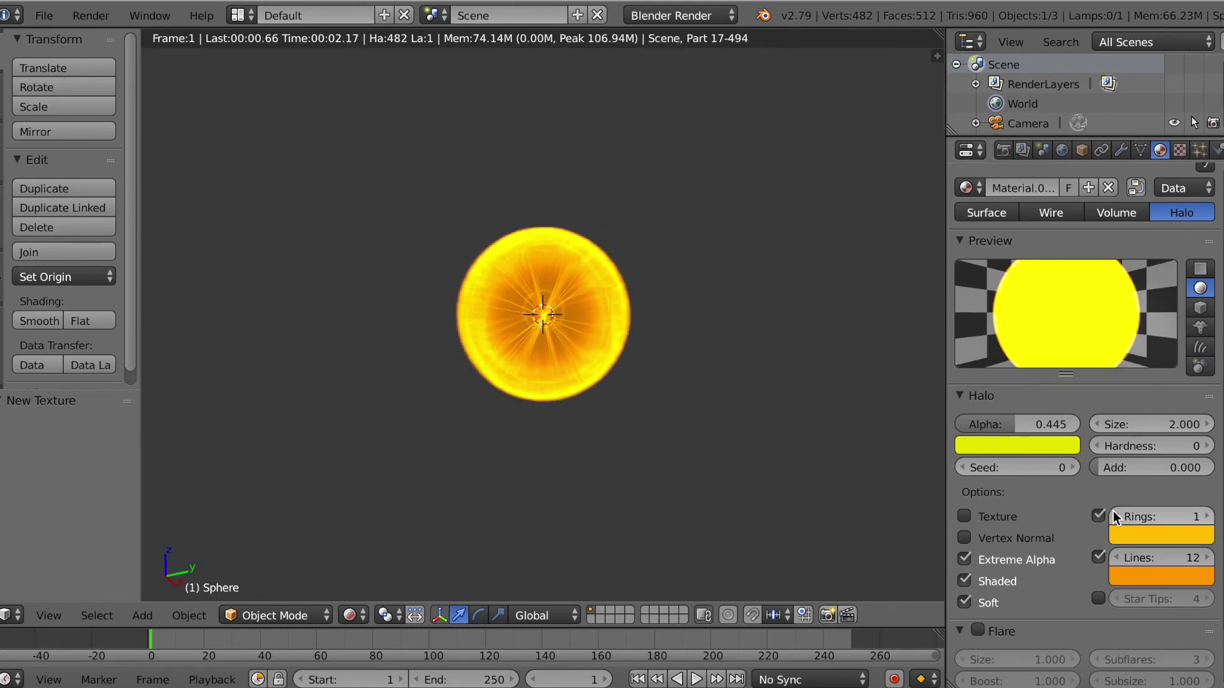
Change the halo texture's type from Distorted Noise to Noise
left_click(1180, 149)
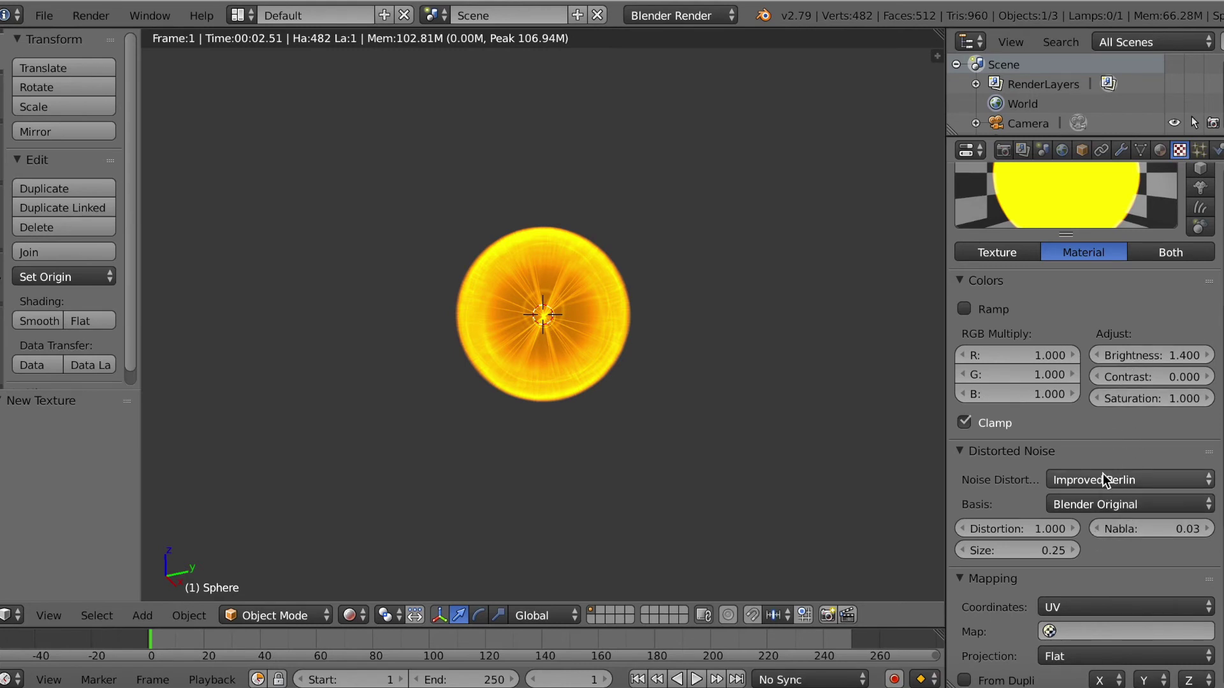
scroll(1102, 472, "down", 5)
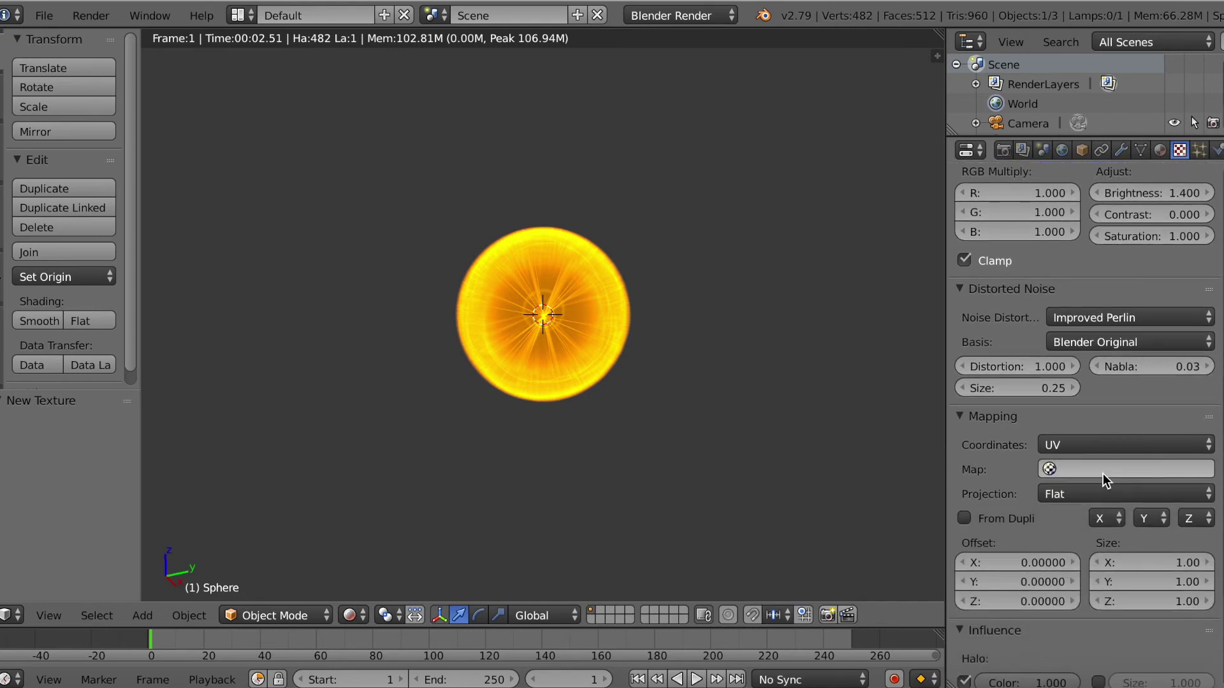
scroll(1103, 473, "down", 4)
scroll(1102, 473, "up", 18)
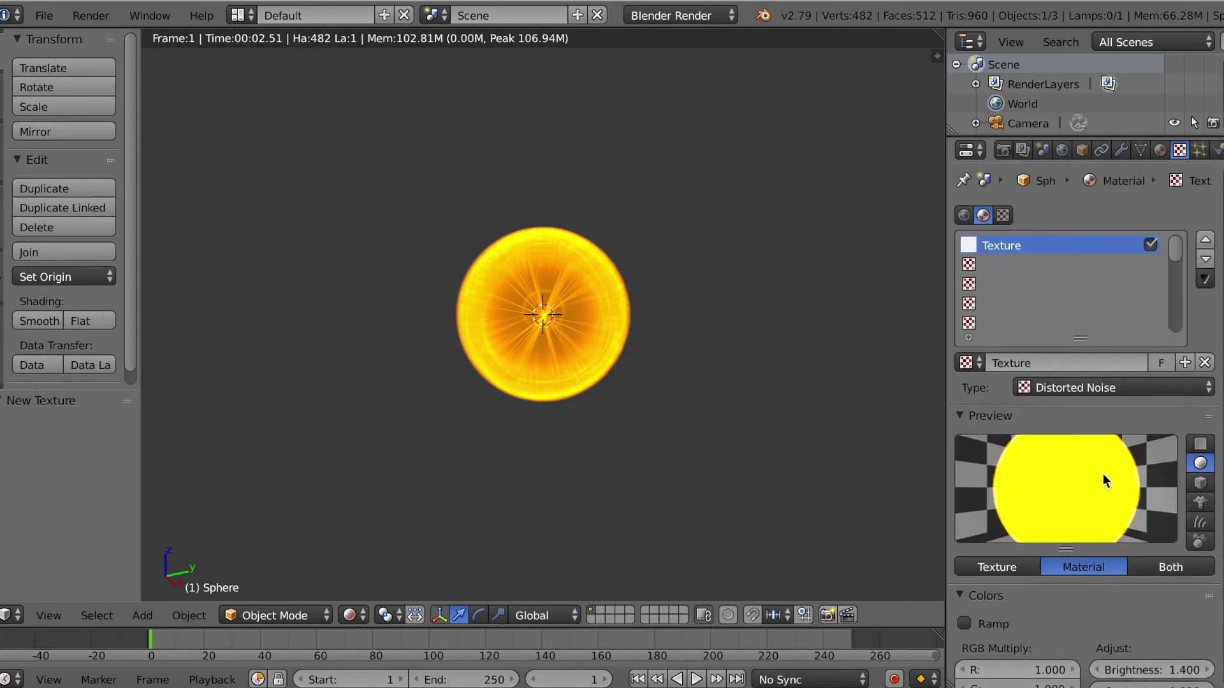
left_click(1088, 389)
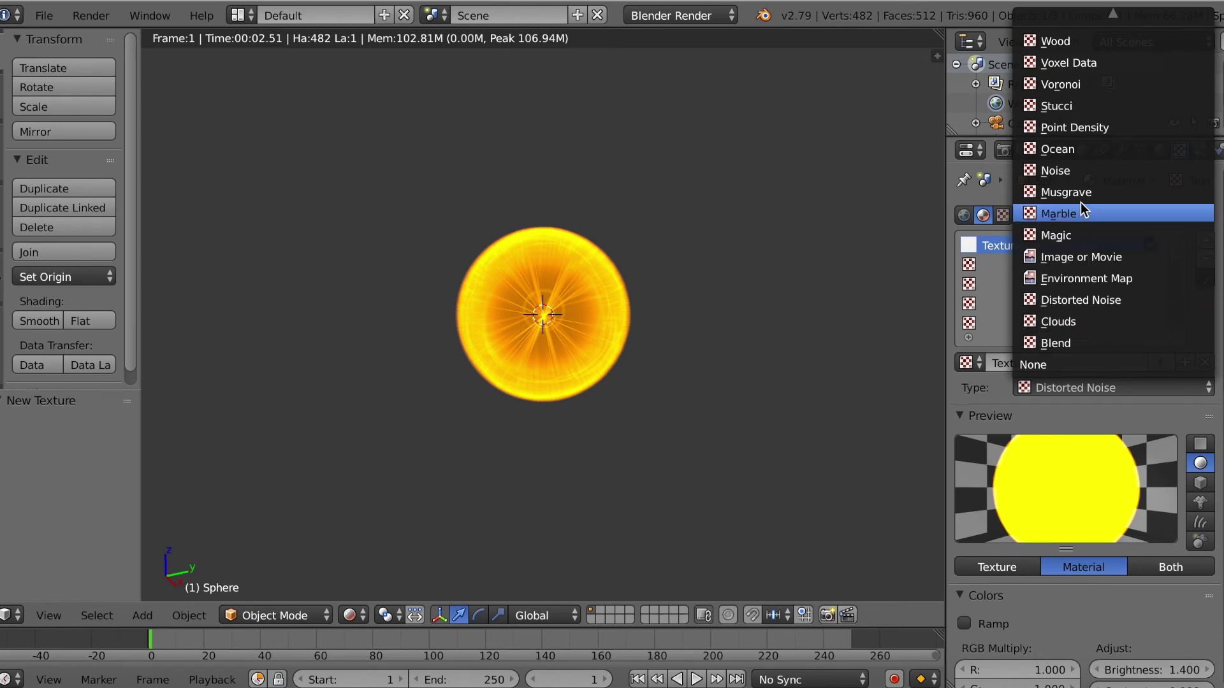
left_click(1080, 169)
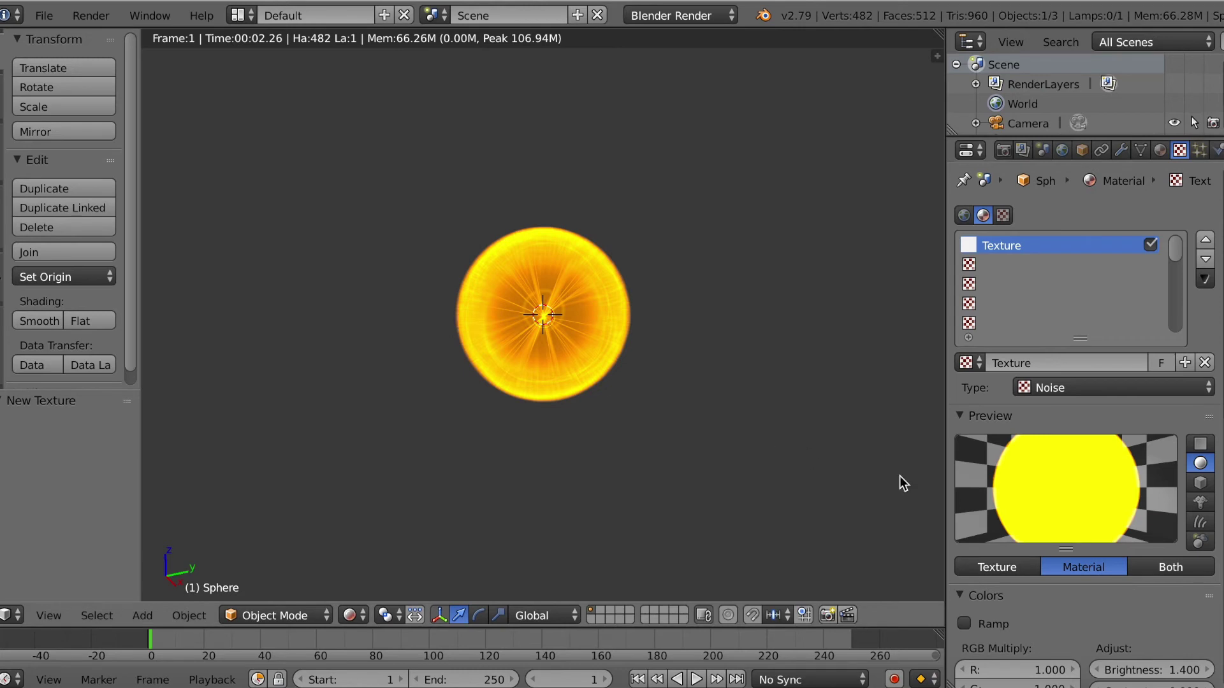
Raise the brightness of the Noise texture to 1.800 in its colour adjustments
scroll(1083, 506, "down", 2)
scroll(1082, 506, "down", 5)
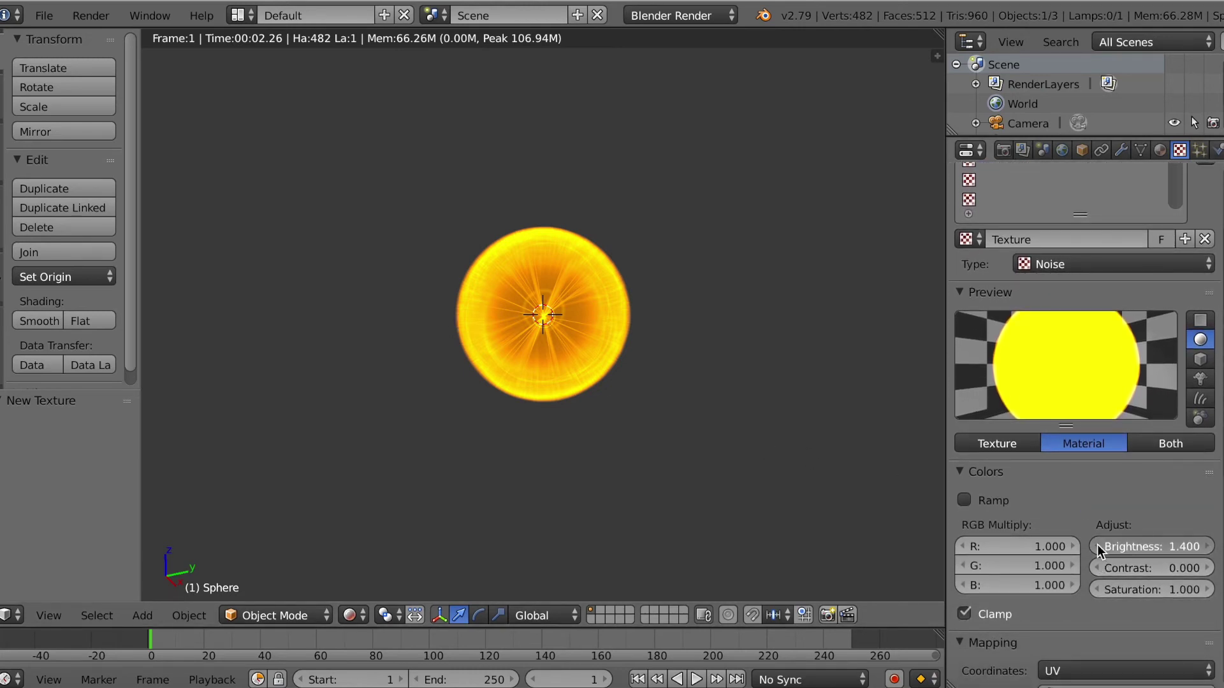
left_click(1096, 547)
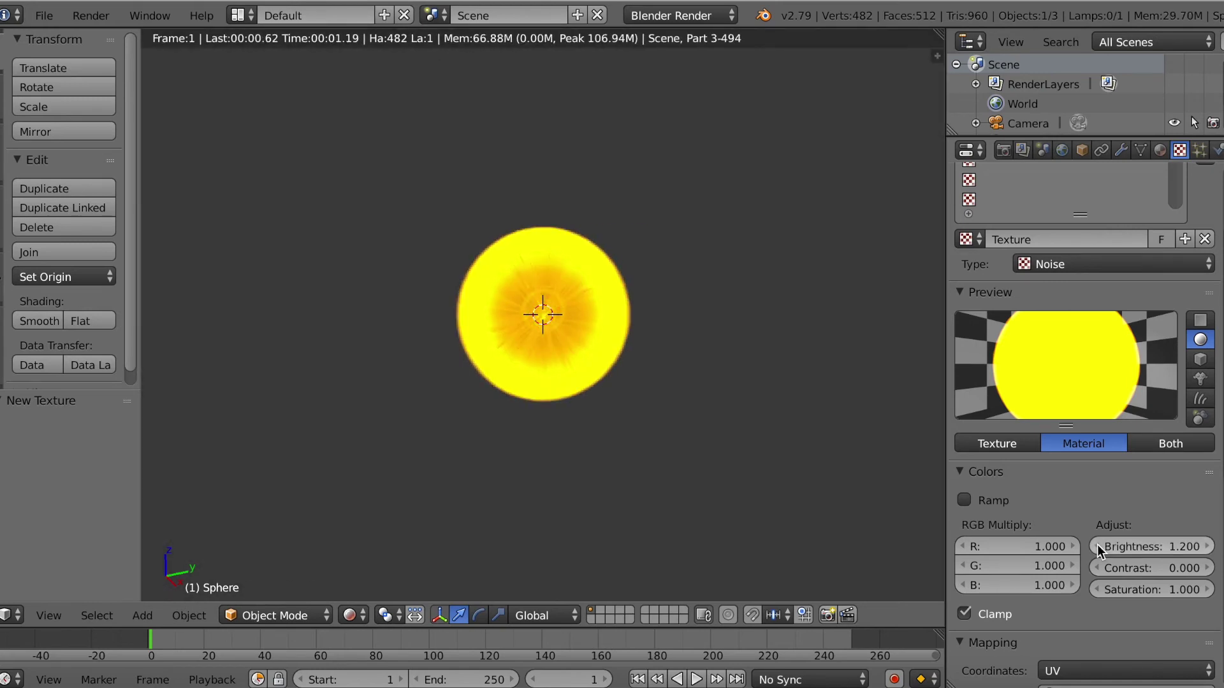
left_click(1209, 547)
left_click(1208, 547)
left_click(1208, 547)
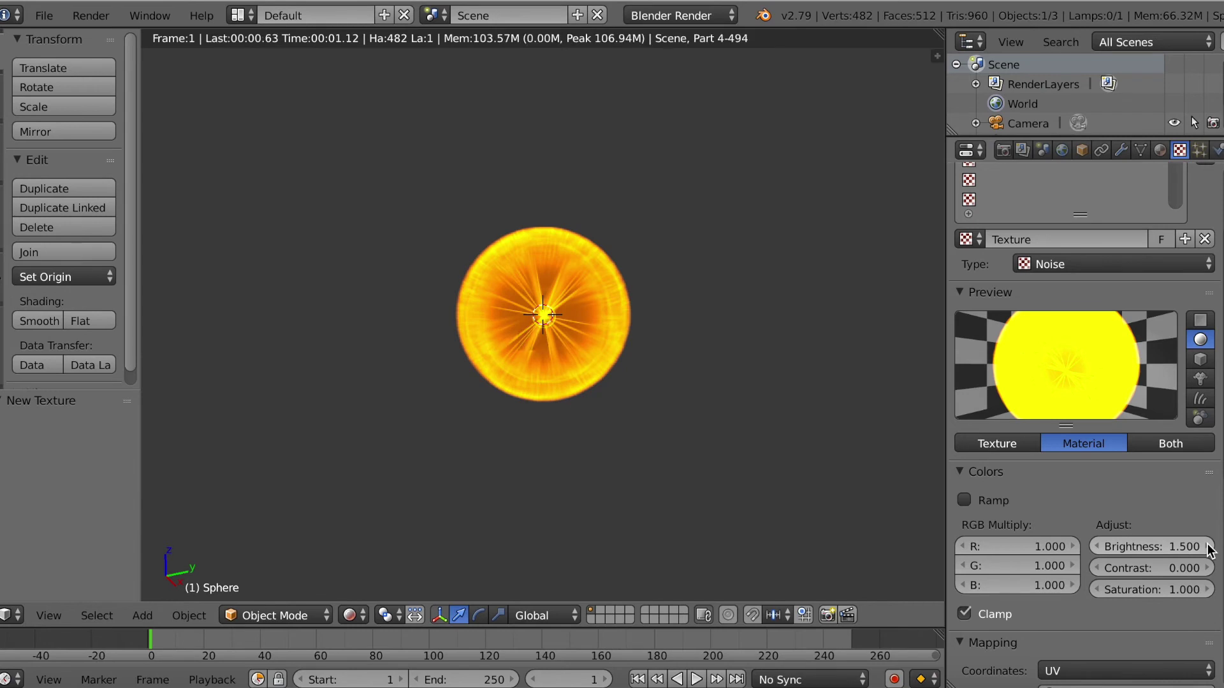
left_click(1208, 547)
left_click(1209, 547)
left_click(1209, 547)
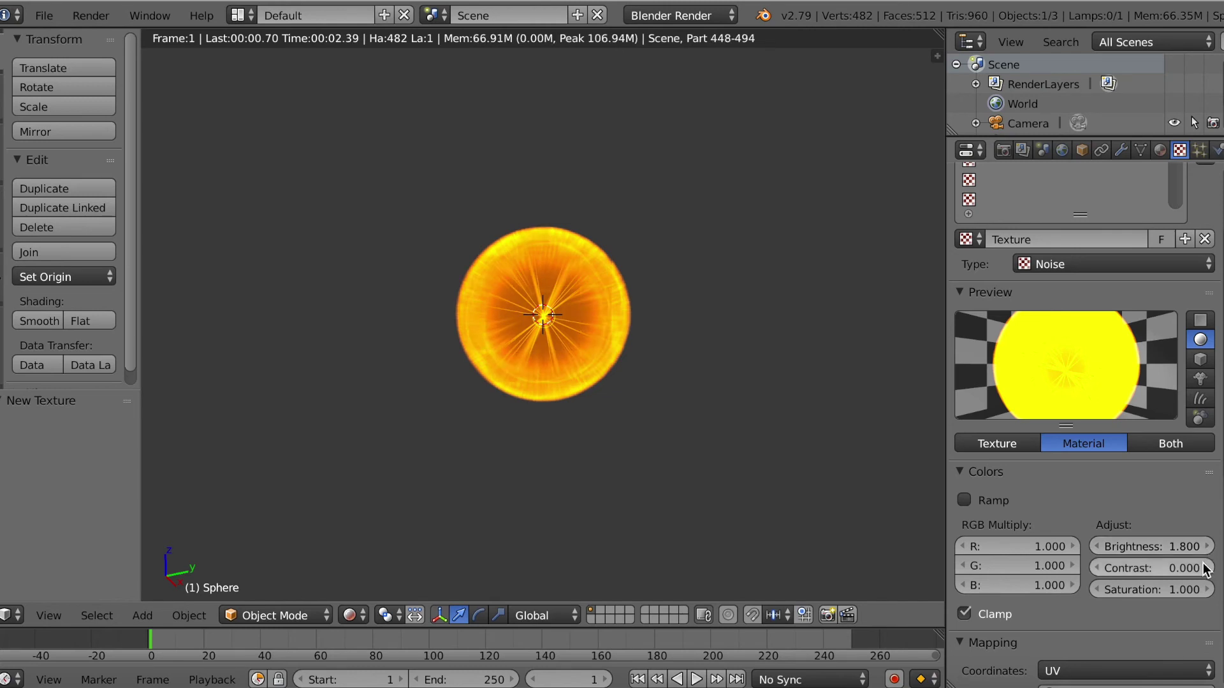
Increase the Noise texture's contrast to 0.500
left_click(1205, 568)
left_click(1204, 568)
left_click(1204, 568)
left_click(1205, 568)
left_click(1204, 568)
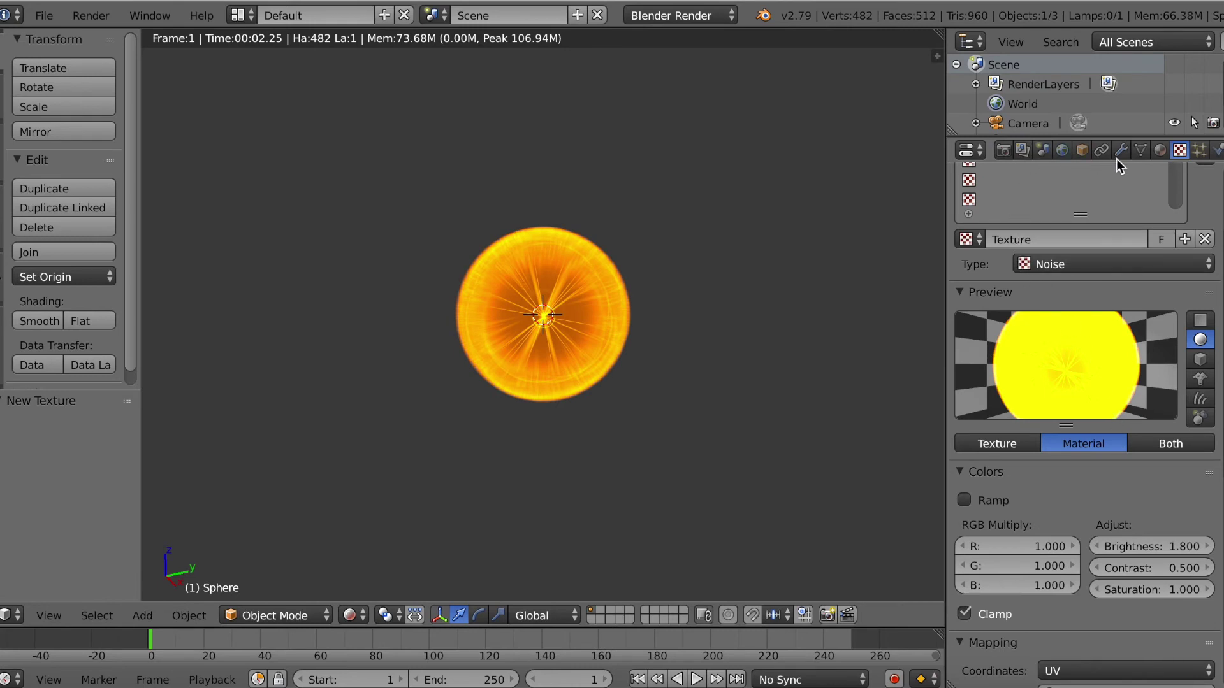
Set the halo's alpha to 0.378, switch the viewport to Solid shading and render a test image
left_click(1160, 150)
left_click_drag(1015, 423, 1008, 422)
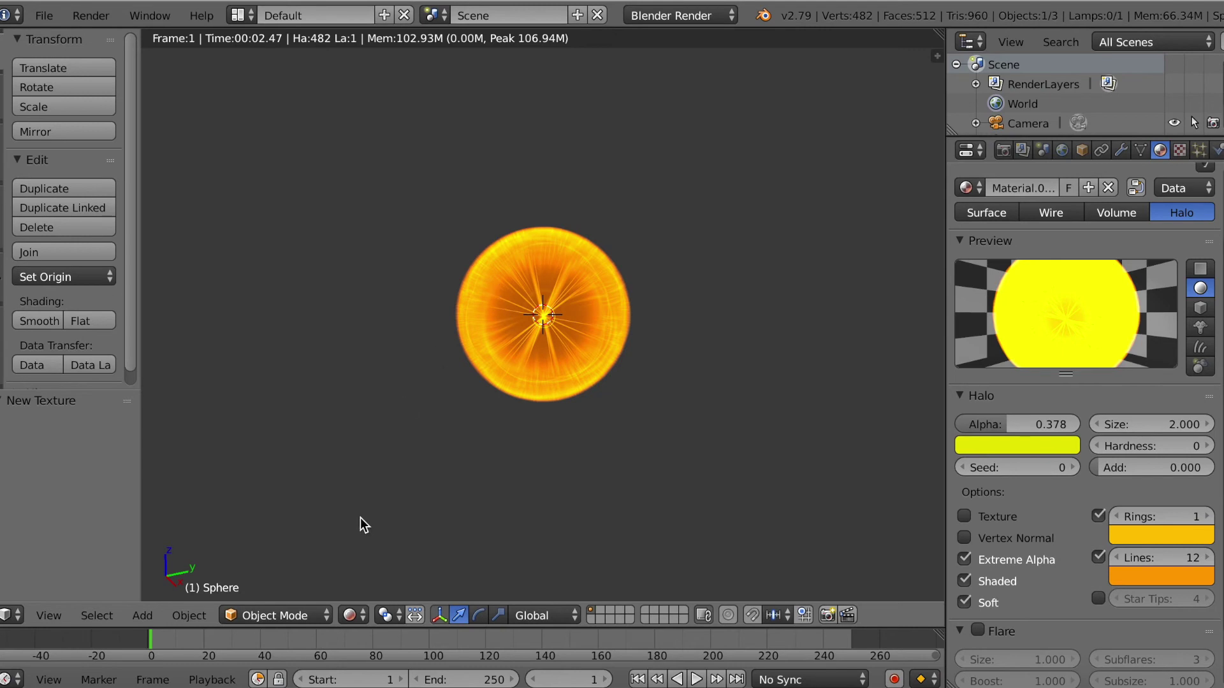
left_click(349, 615)
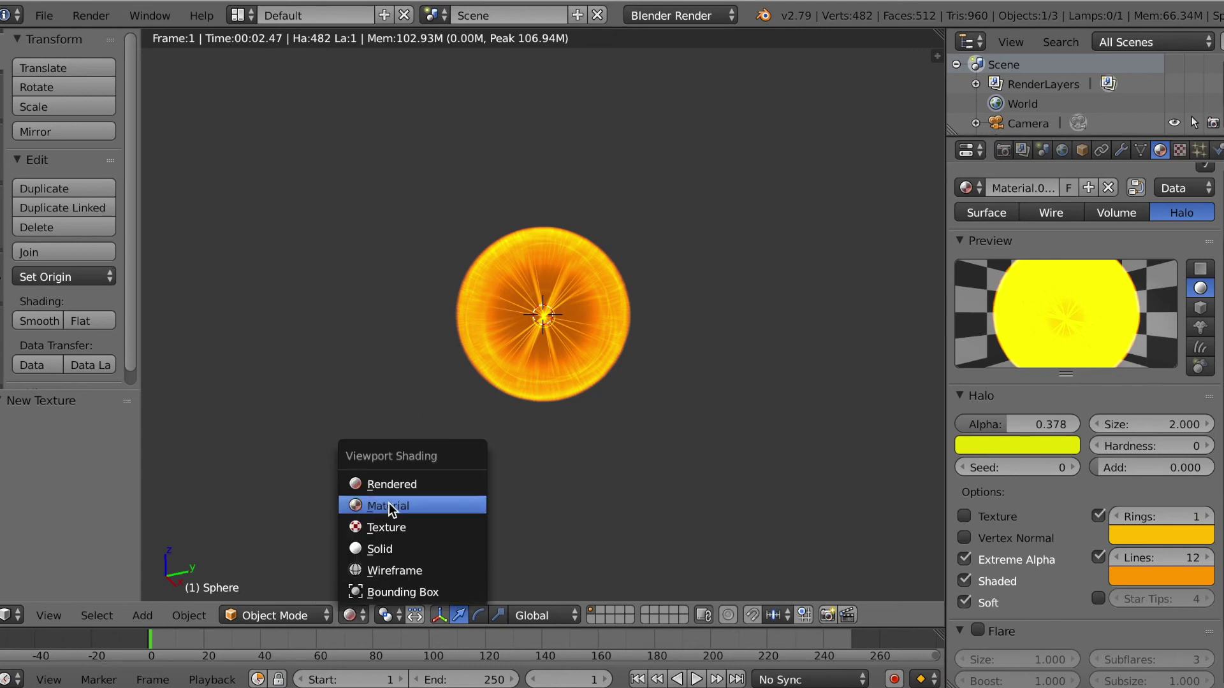
left_click(382, 550)
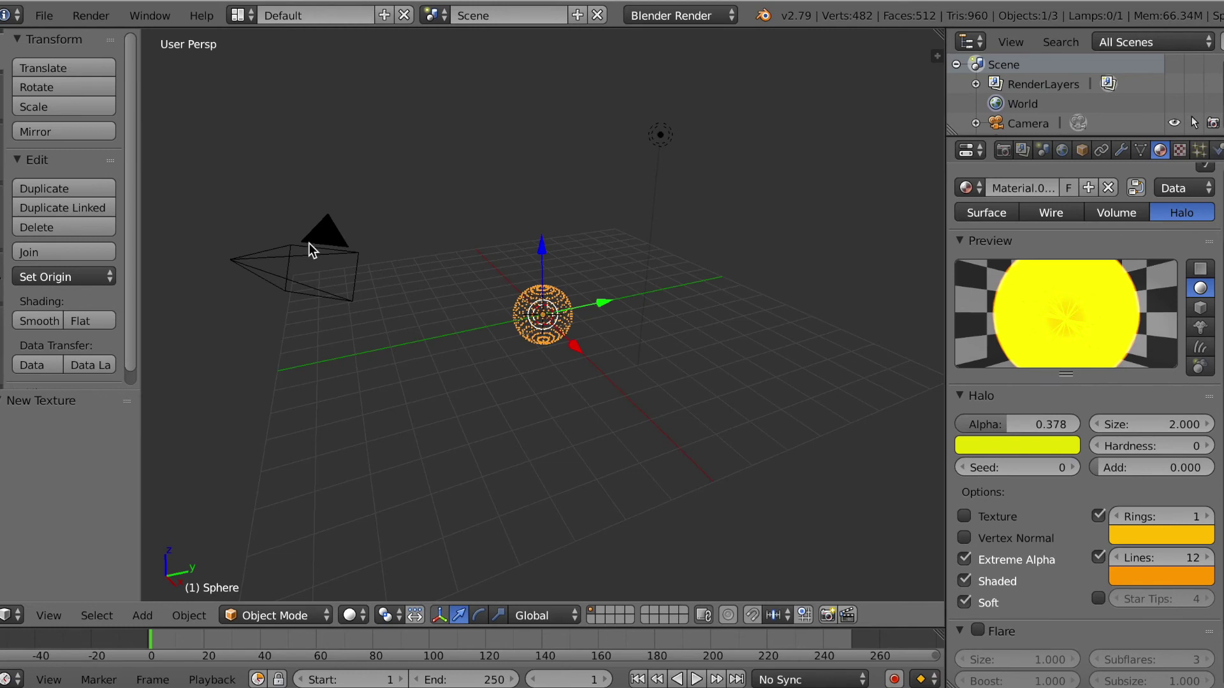
left_click(92, 16)
left_click(105, 36)
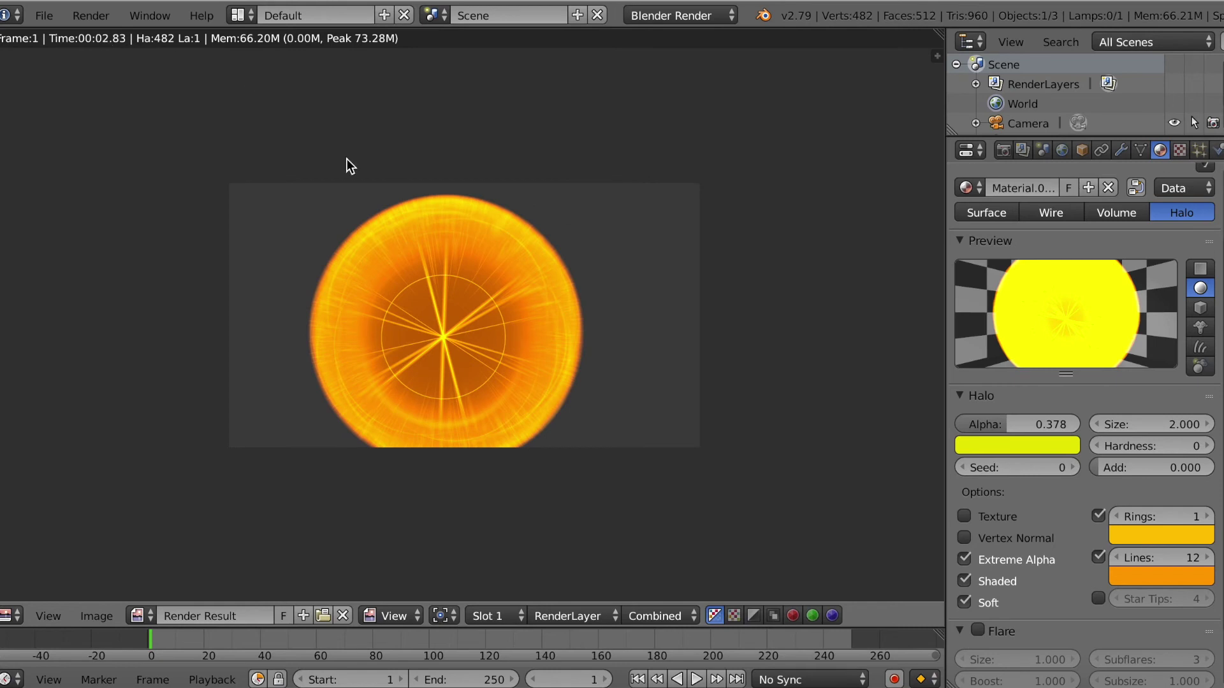
key("Escape")
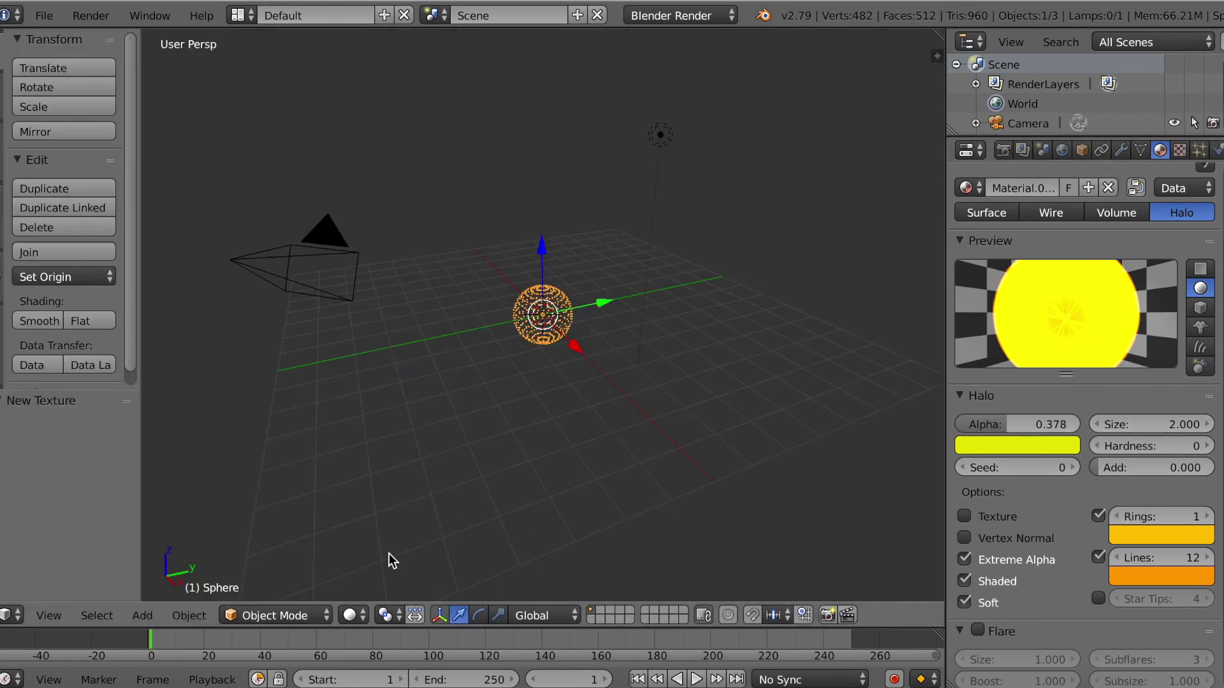
Return the viewport to Rendered shading and reduce the halo's size to 0.600
left_click(344, 615)
left_click(392, 486)
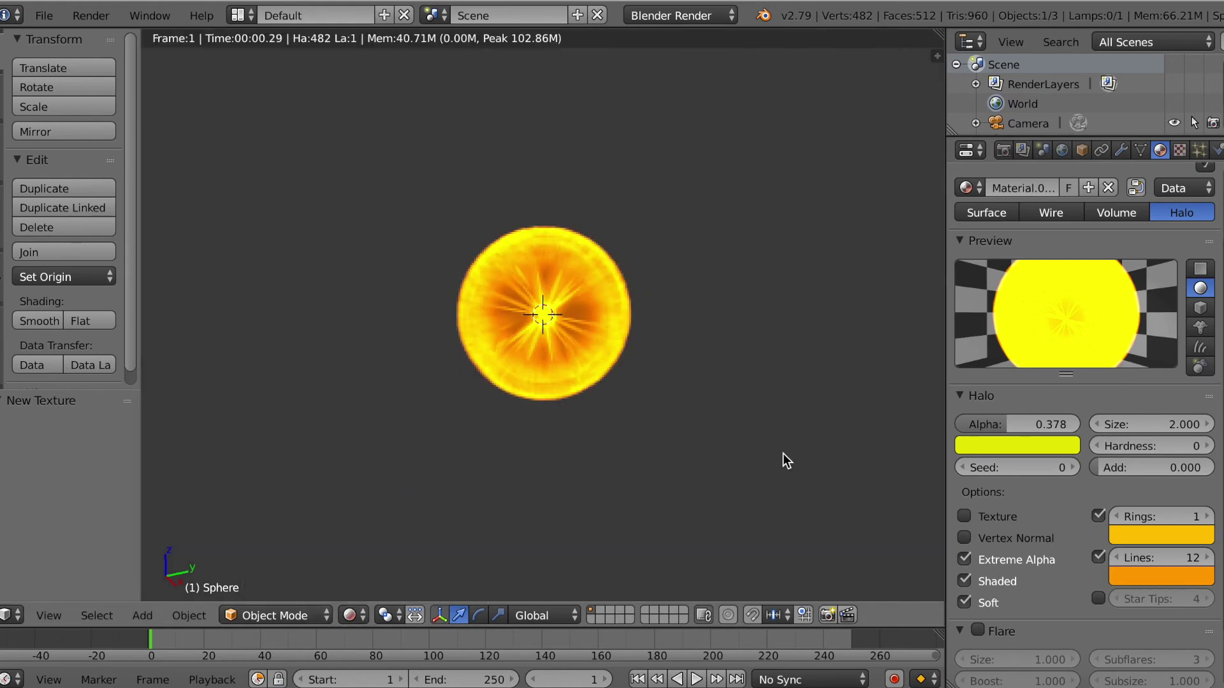
left_click(1096, 423)
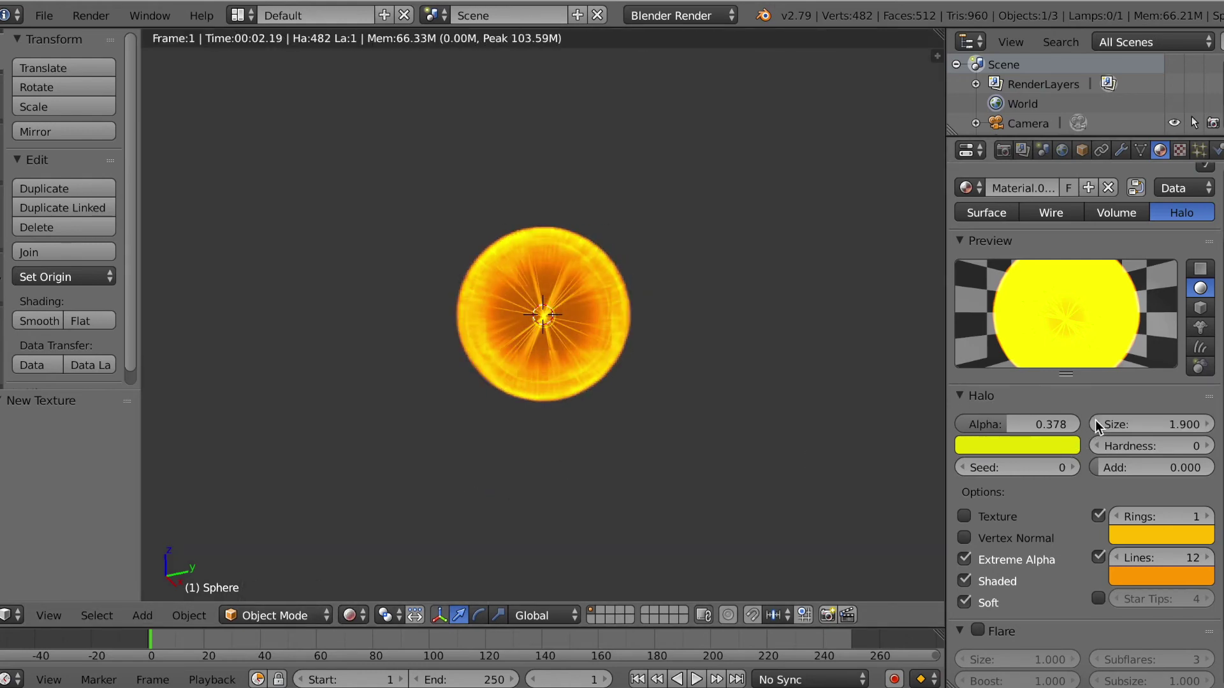
left_click(1096, 423)
left_click(1097, 424)
left_click(1096, 423)
left_click(1096, 423)
left_click(1096, 423)
left_click(1097, 423)
left_click(1096, 423)
left_click(1097, 423)
left_click(1097, 423)
left_click(1097, 423)
left_click(1096, 423)
left_click(1096, 423)
left_click(1097, 424)
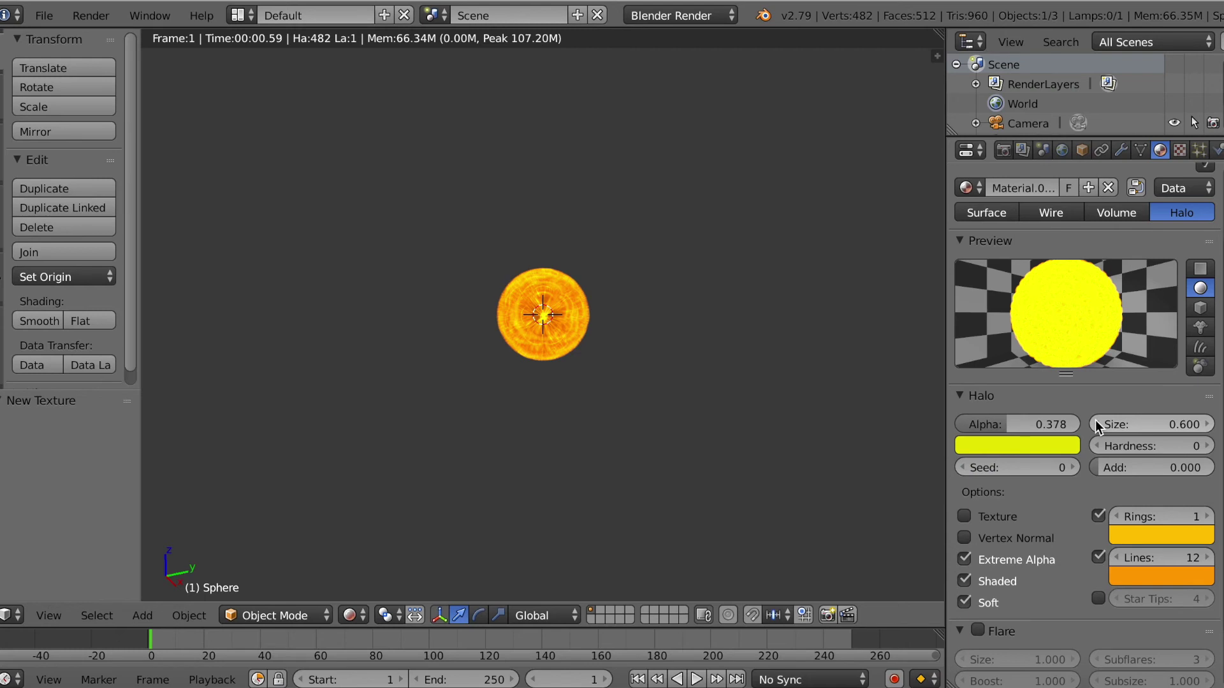
Inspect the smaller halo sphere up close in the viewport and render a test image of it
scroll(1063, 468, "down", 3)
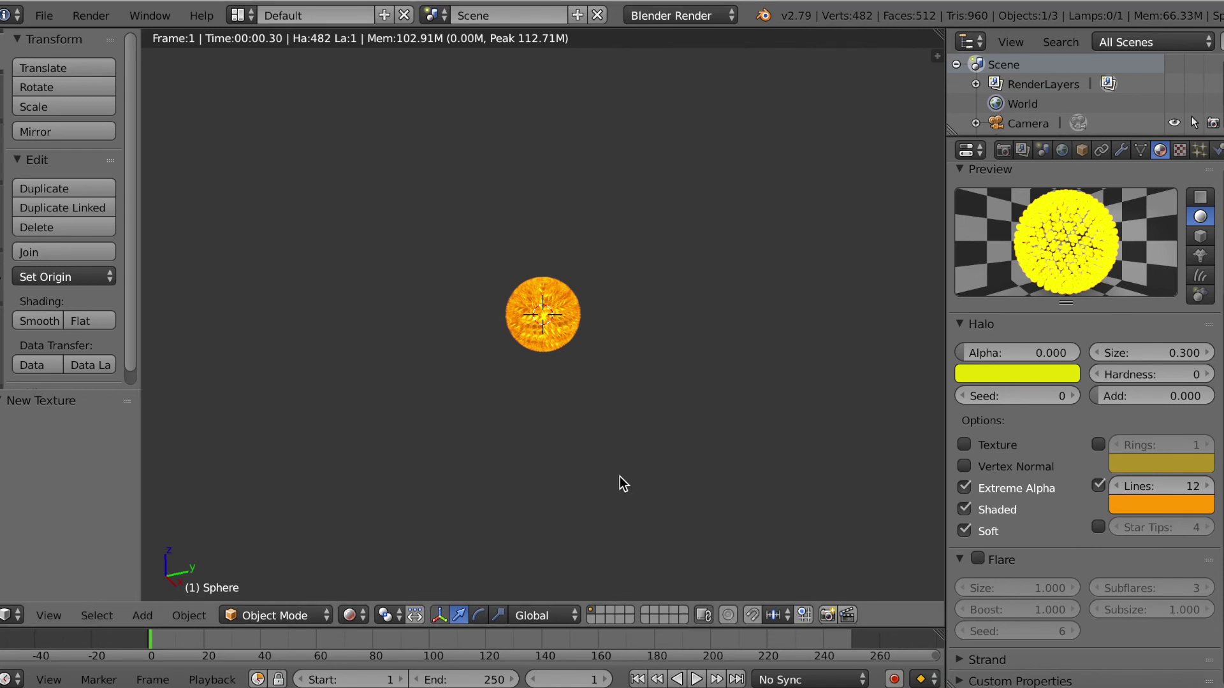
left_click(610, 339)
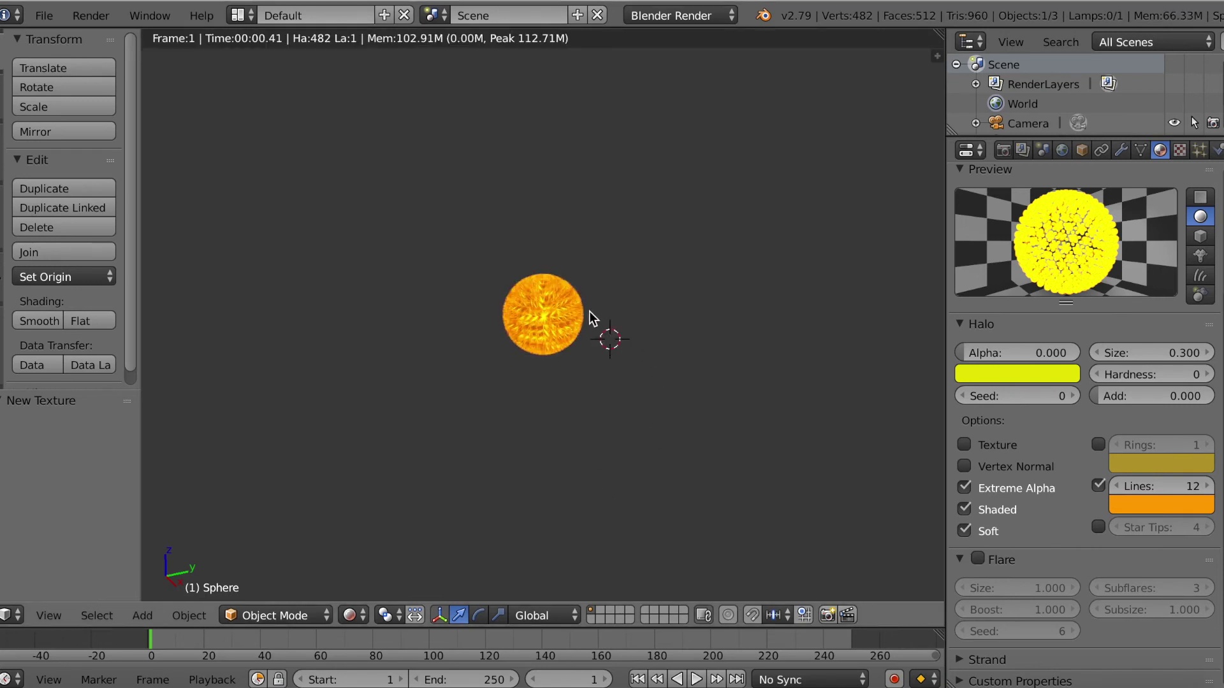
scroll(568, 314, "up", 5)
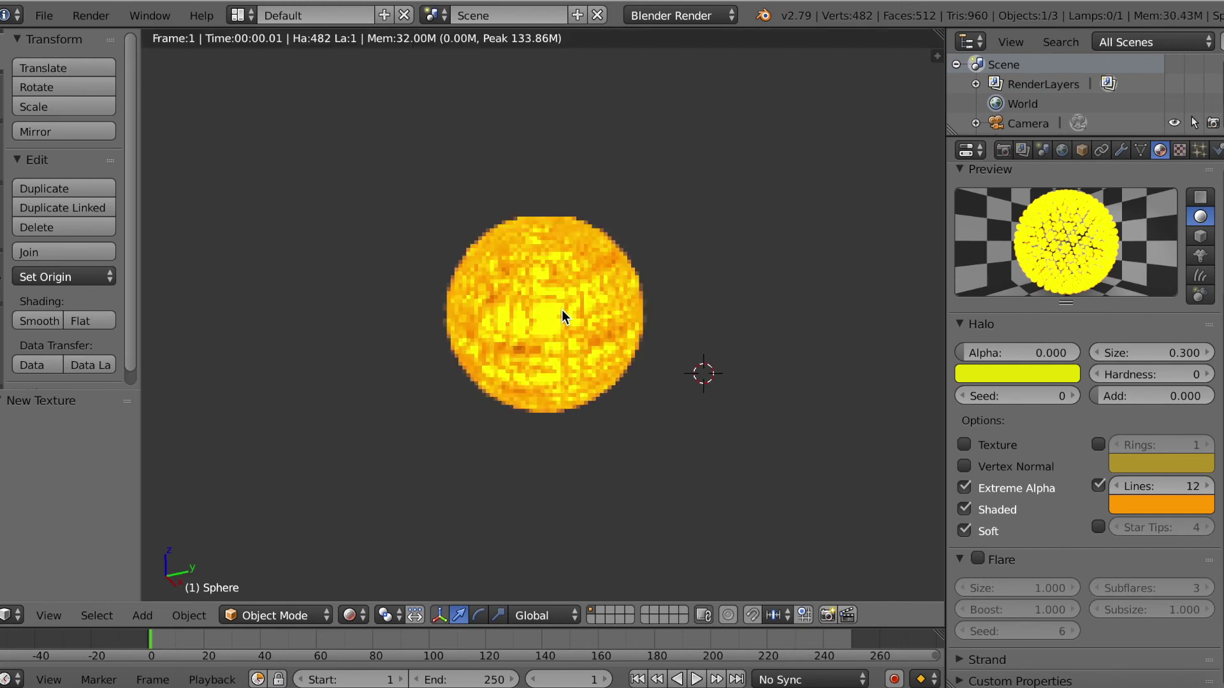
left_click(91, 16)
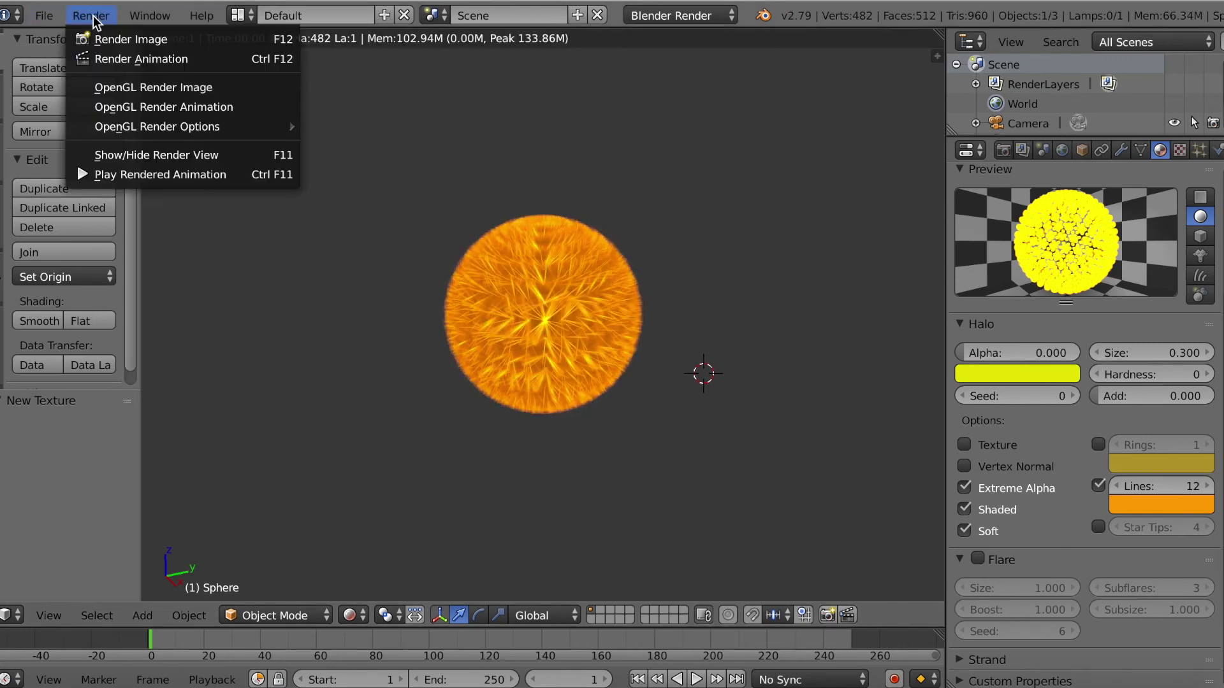
left_click(102, 39)
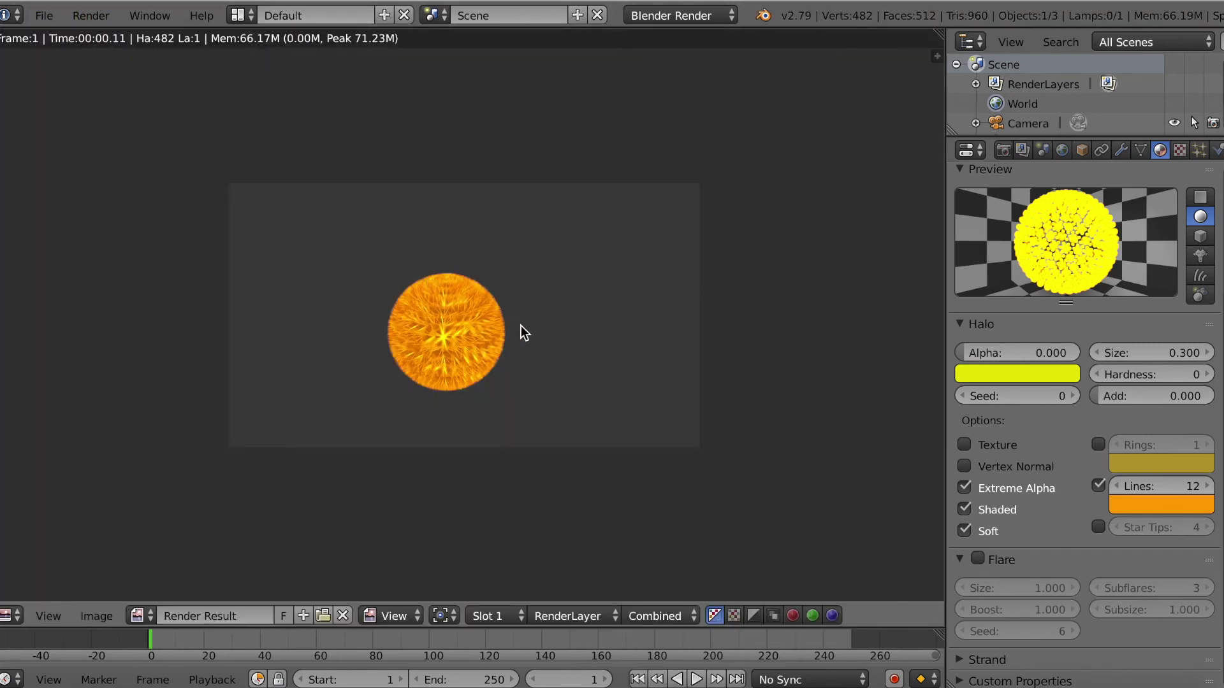
key("Escape")
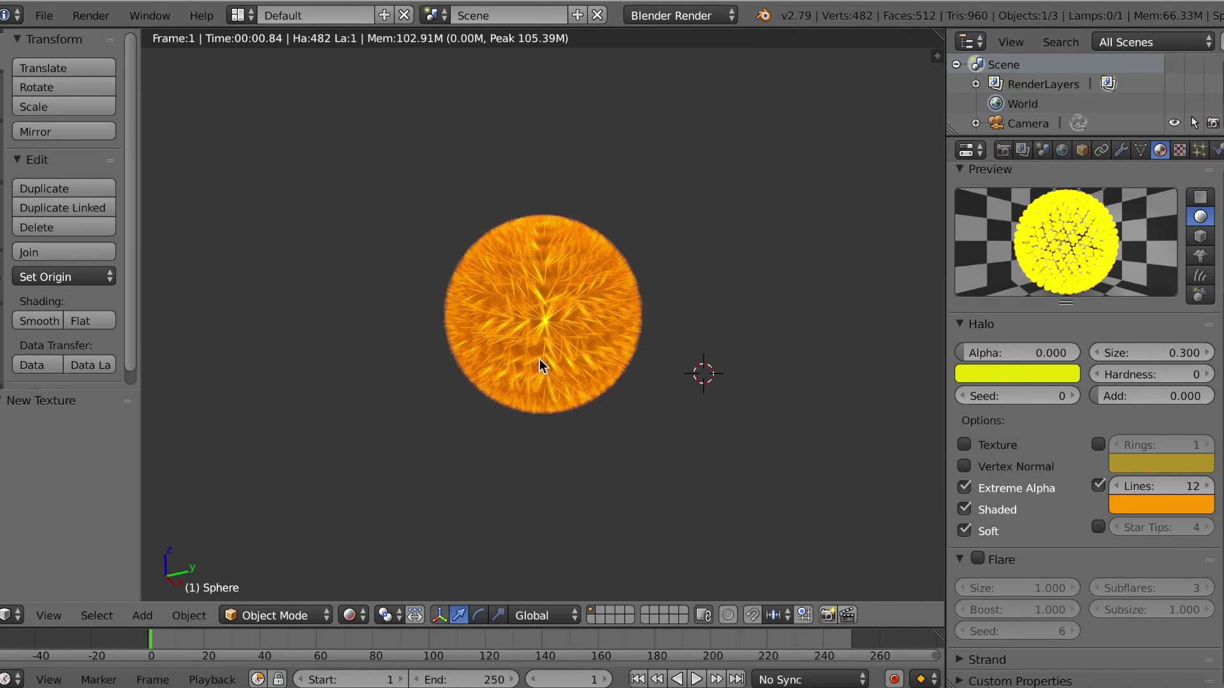
In Solid shading, scale the sphere down uniformly, then stretch it along Z by a factor of about 1.477
left_click(349, 616)
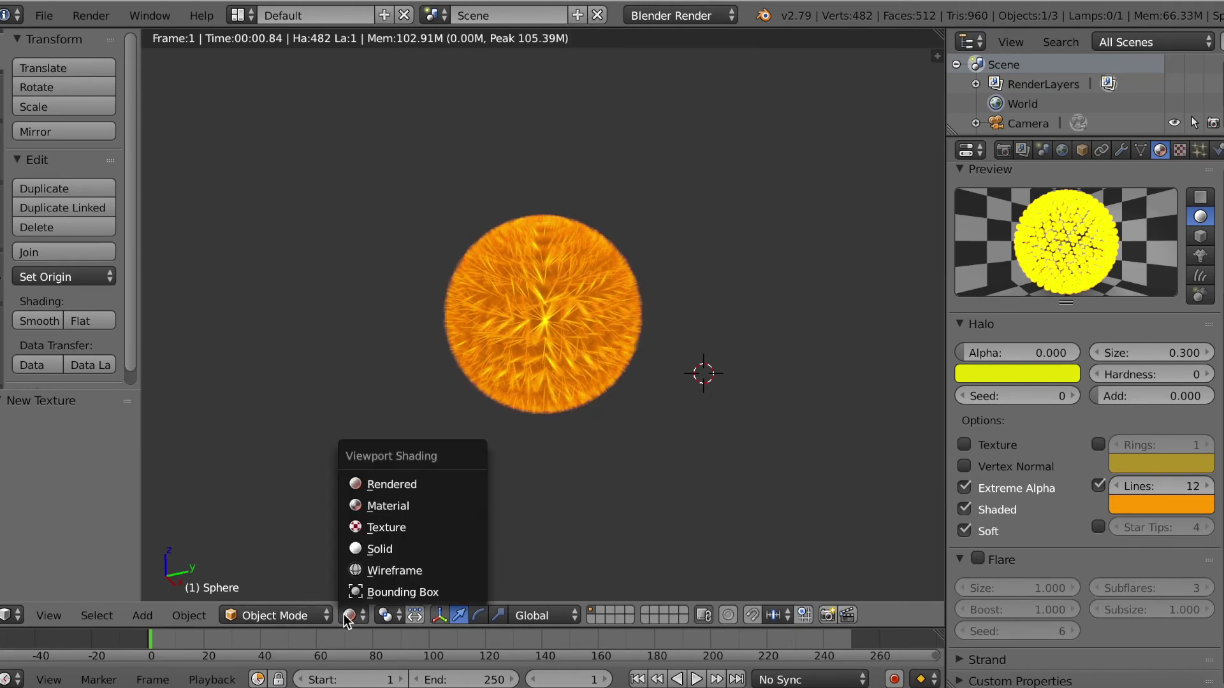
left_click(377, 552)
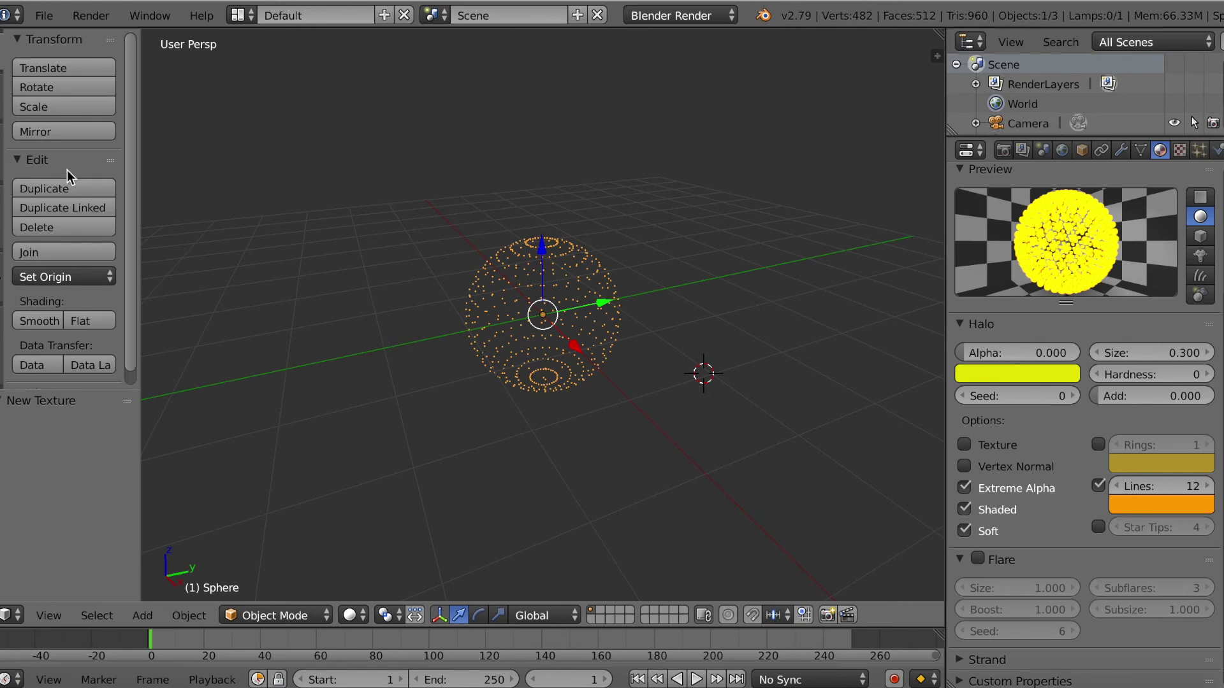
left_click(64, 107)
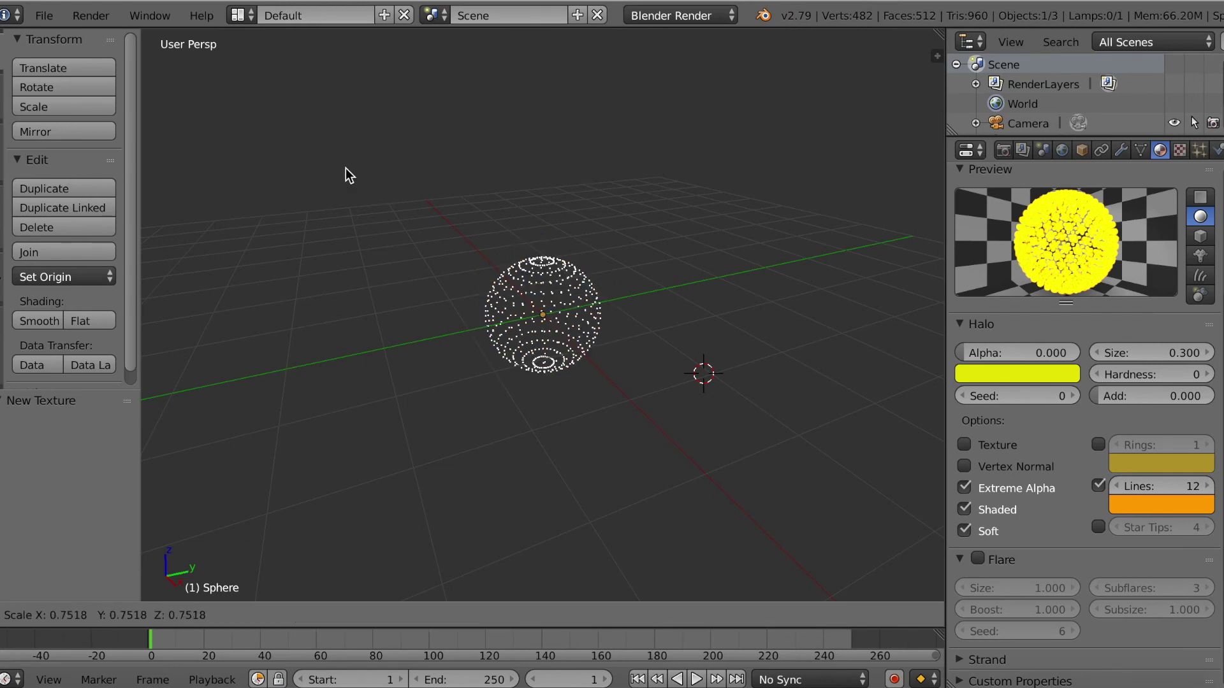
left_click(262, 94)
left_click(498, 616)
left_click_drag(549, 267, 541, 242)
Render a test image of the stretched, egg-shaped halo
left_click(89, 16)
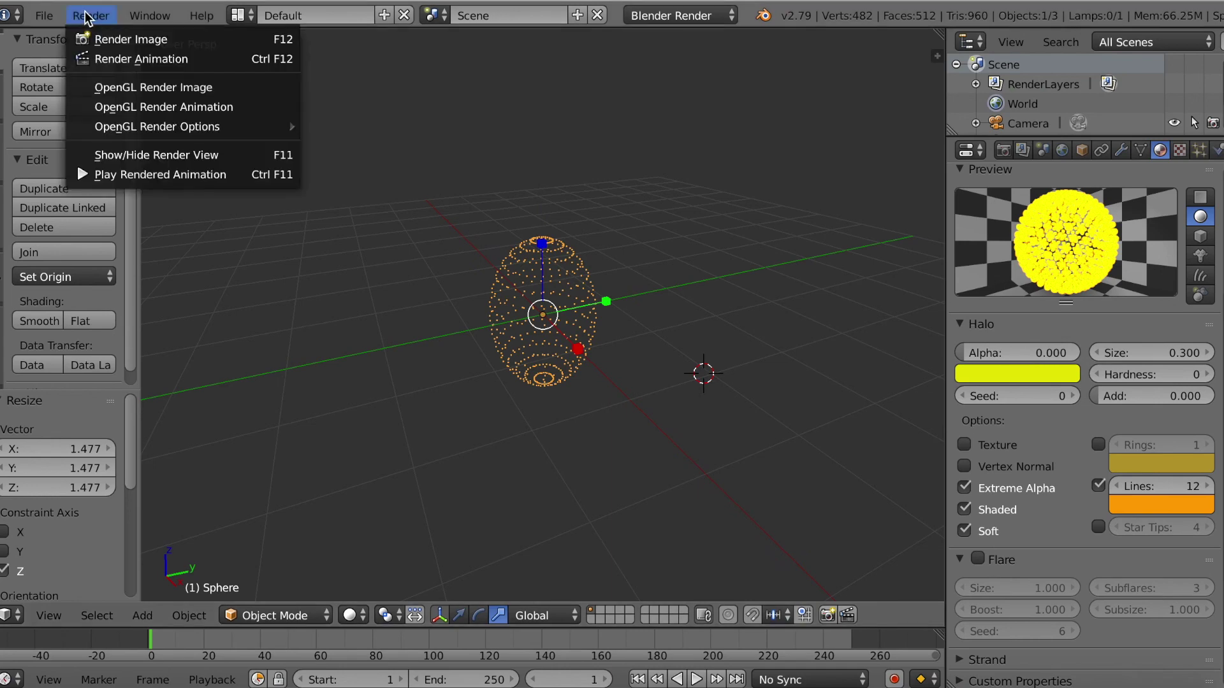
left_click(99, 39)
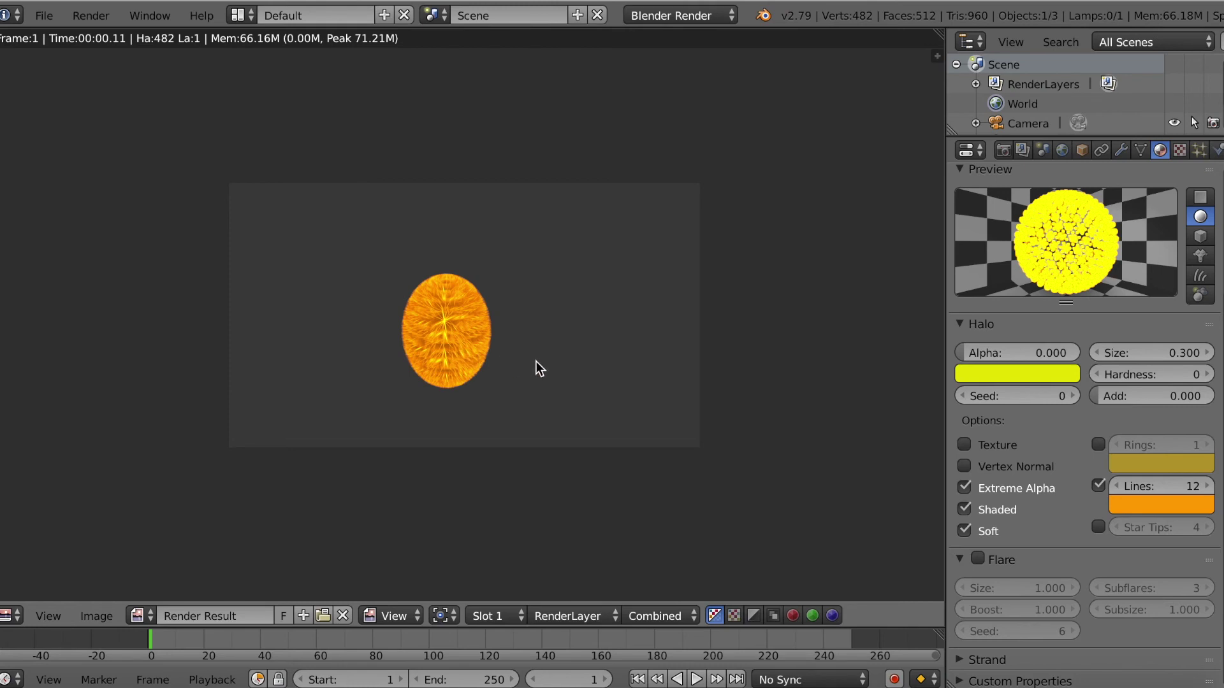
key("Escape")
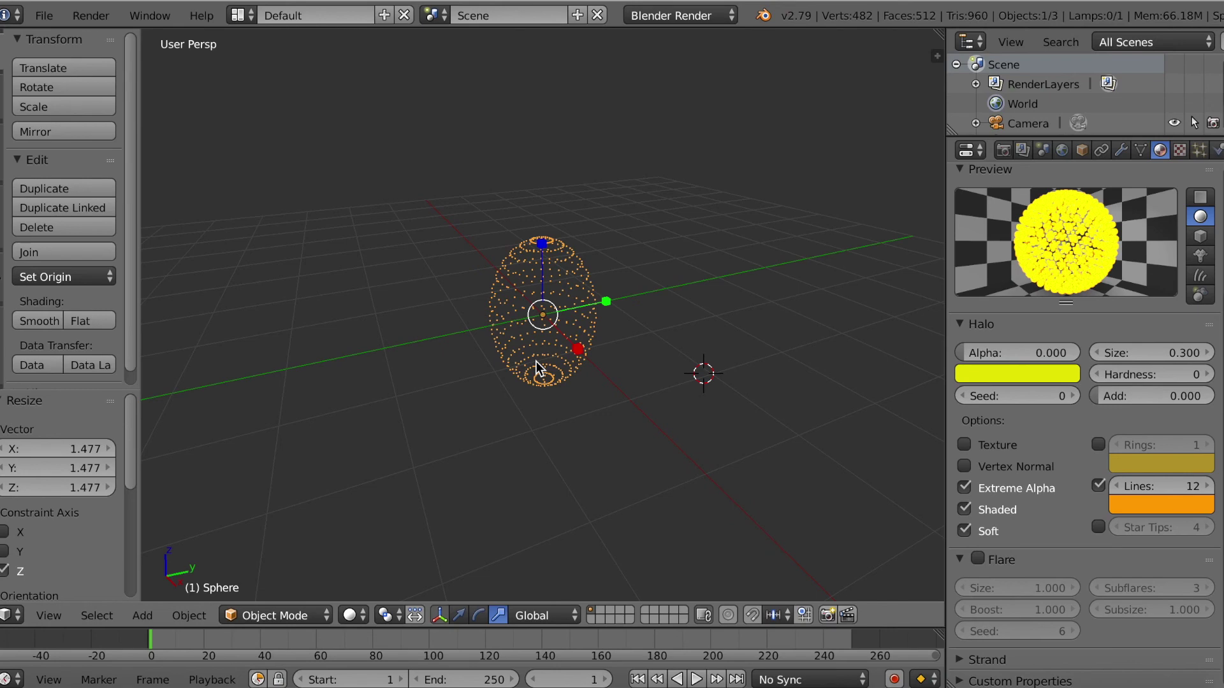
Save the scene over the existing file flame.blend
key("ctrl+s")
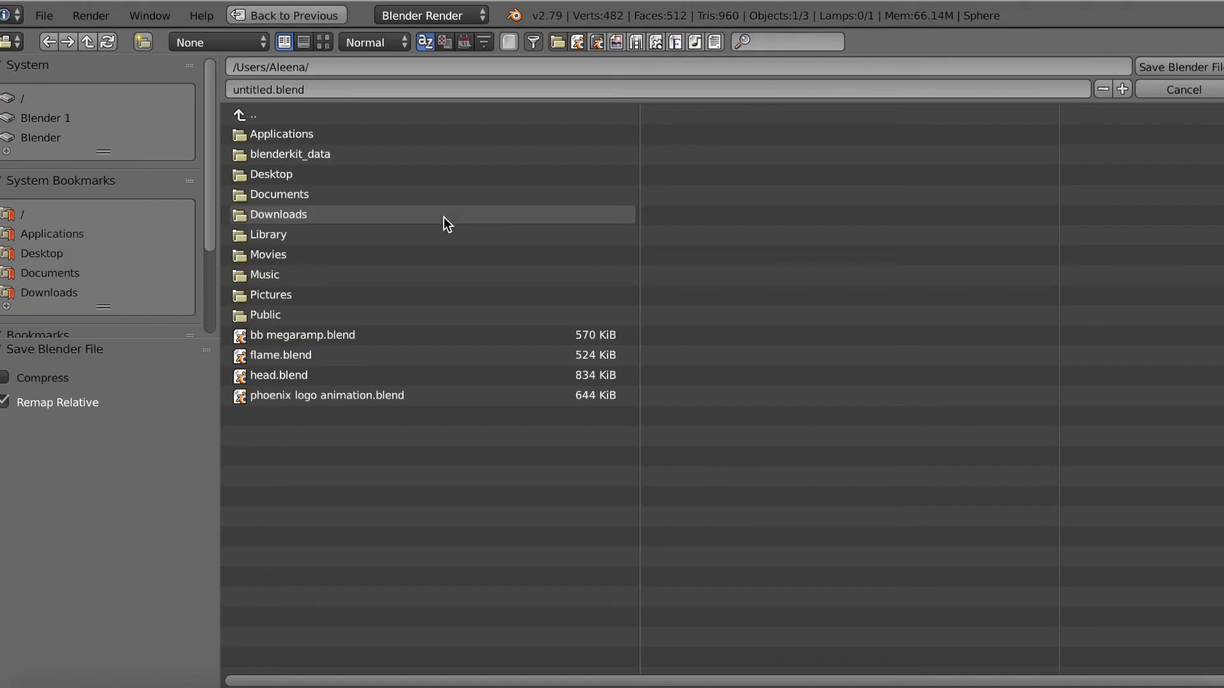
left_click(364, 354)
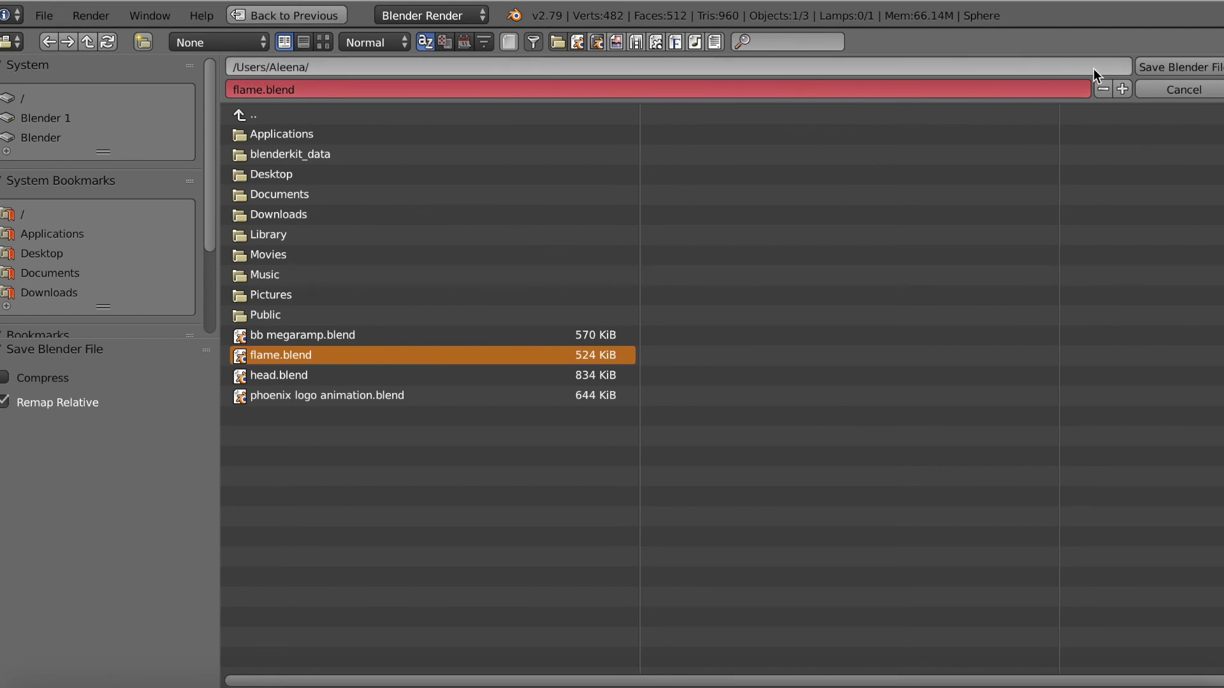
left_click(1163, 67)
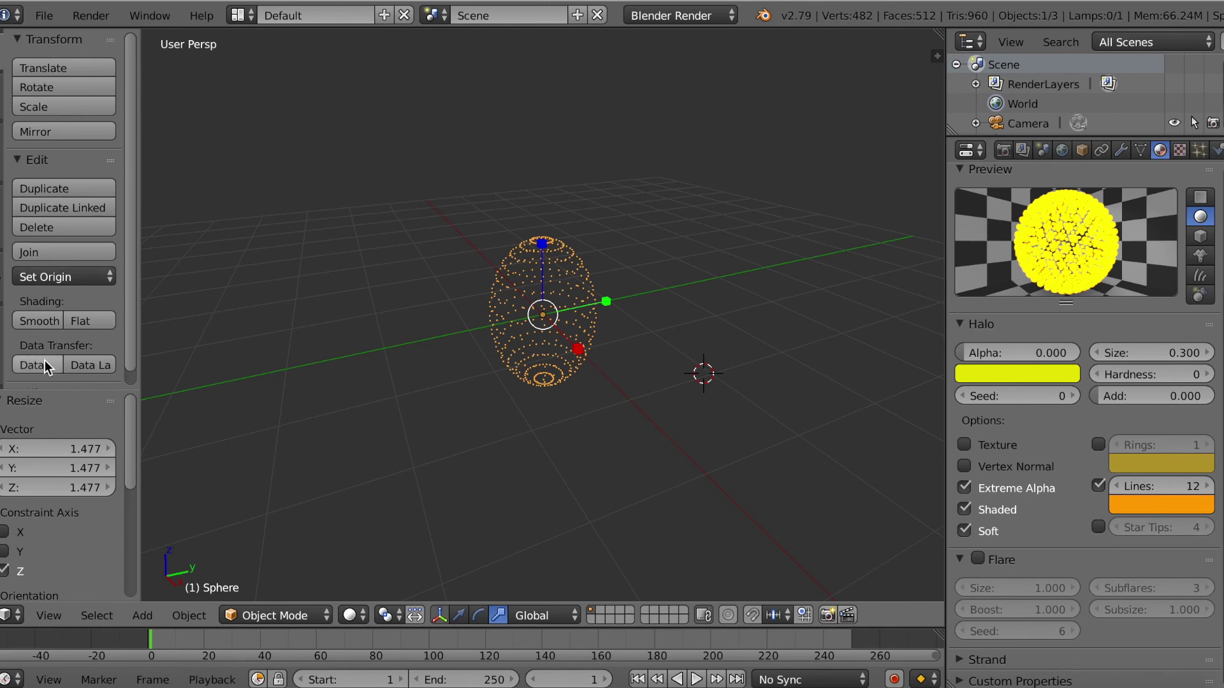
Switch to Blender 2.82 and append the Sphere object from flame.blend into the scene
left_click(89, 365)
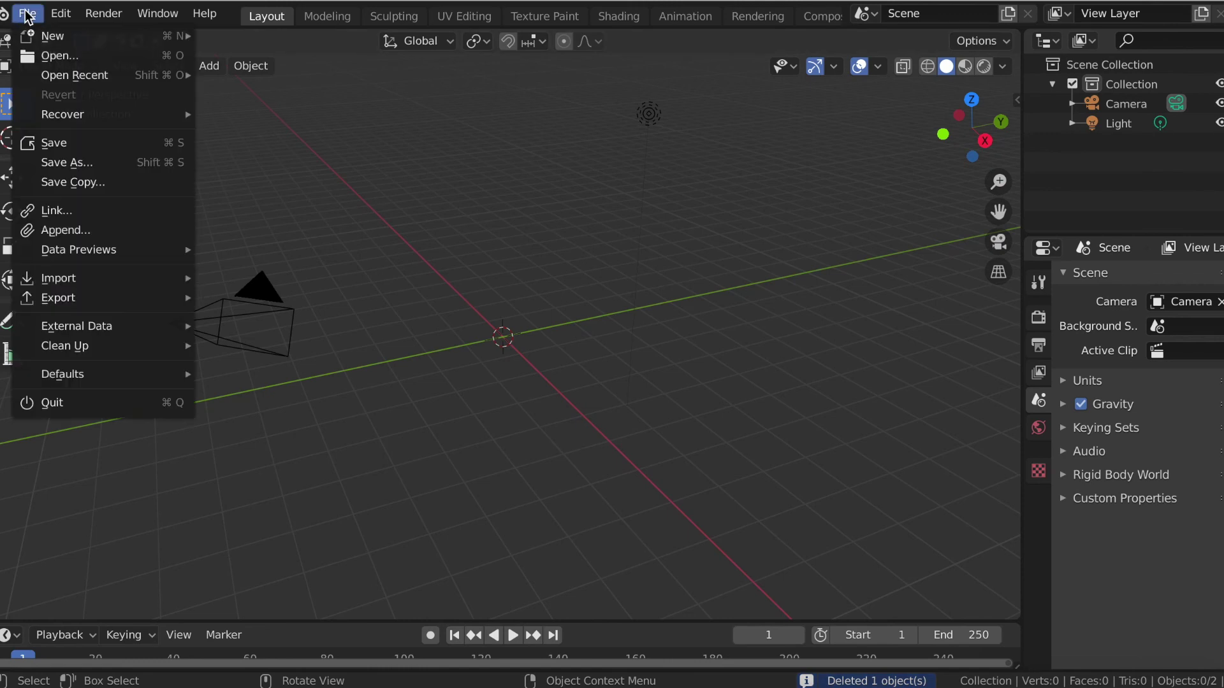
left_click(137, 236)
double_click(438, 400)
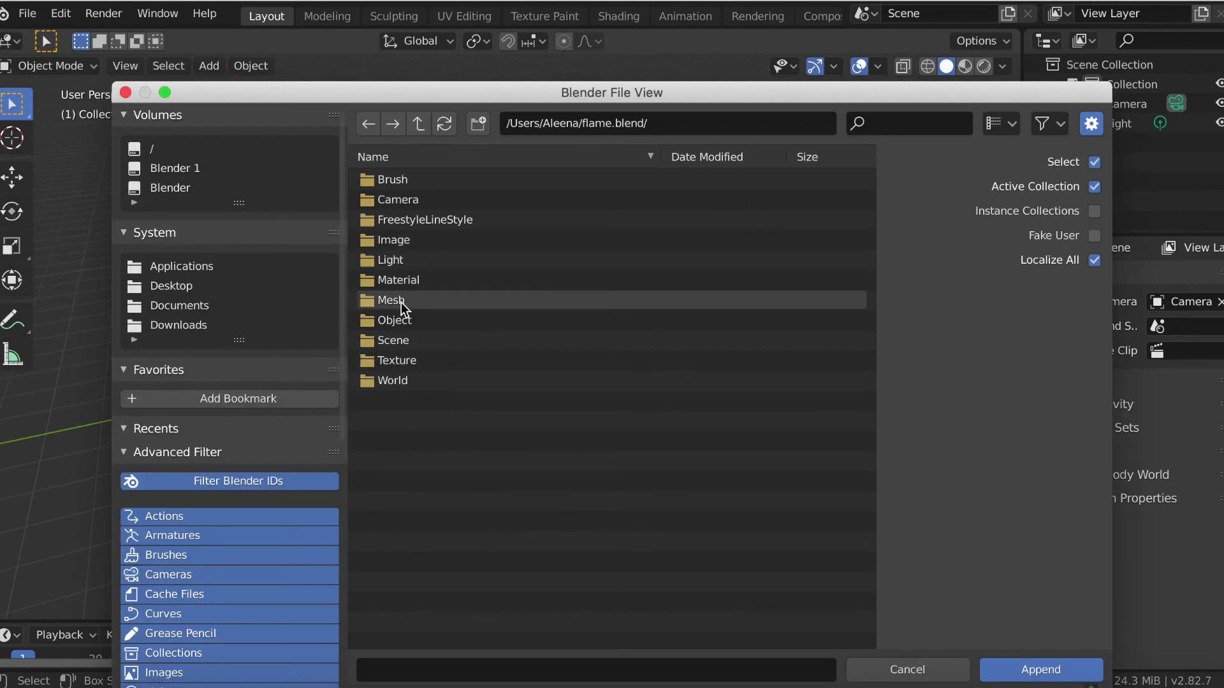
double_click(405, 323)
left_click(395, 219)
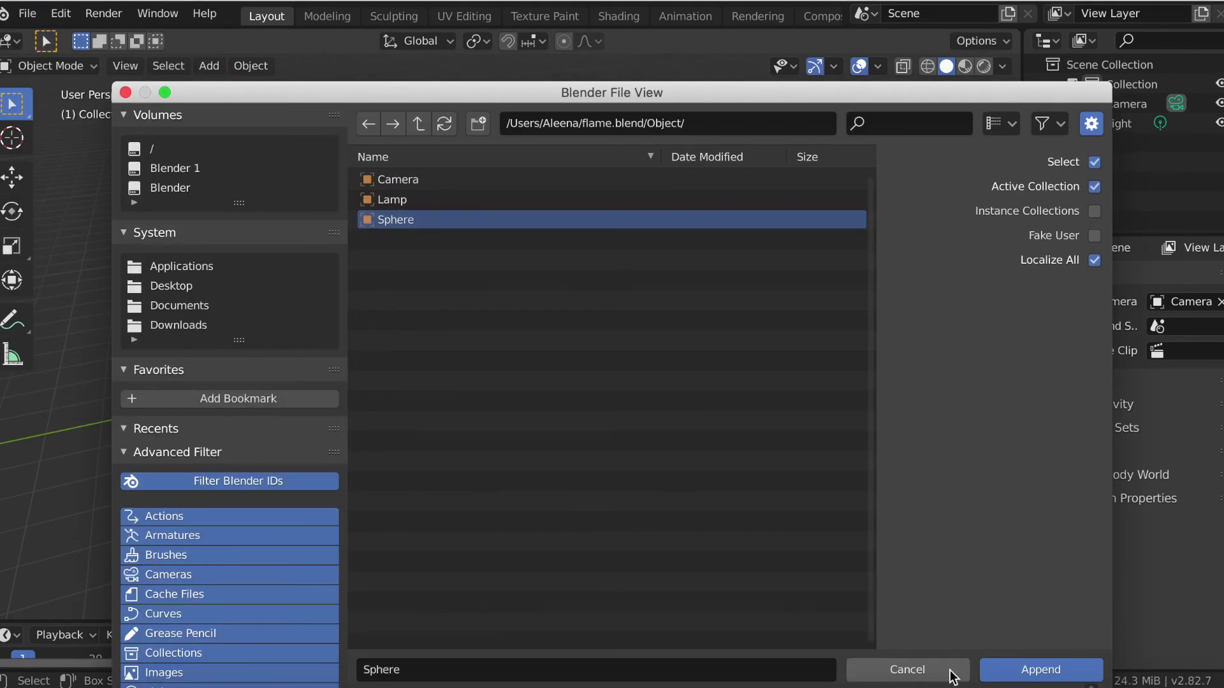
left_click(1041, 669)
Append Material.001 from the Material folder of flame.blend
left_click(27, 13)
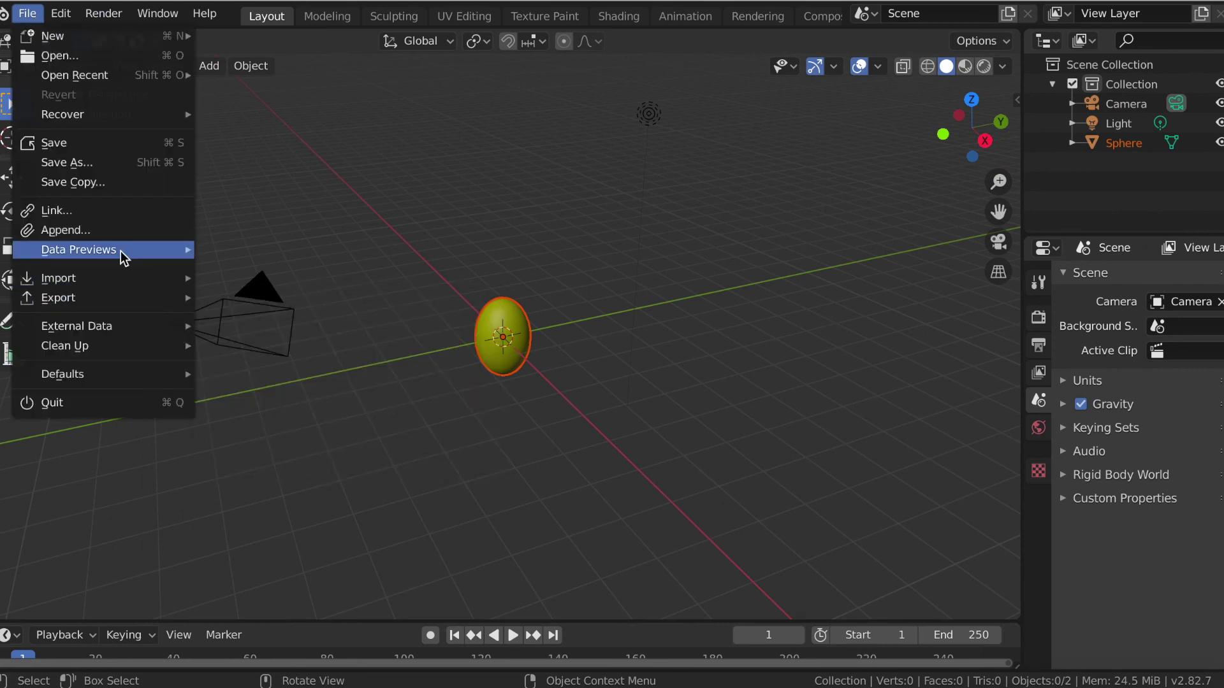
left_click(59, 227)
left_click(708, 123)
key("BackSpace")
key("BackSpace")
key("BackSpace")
key("Return")
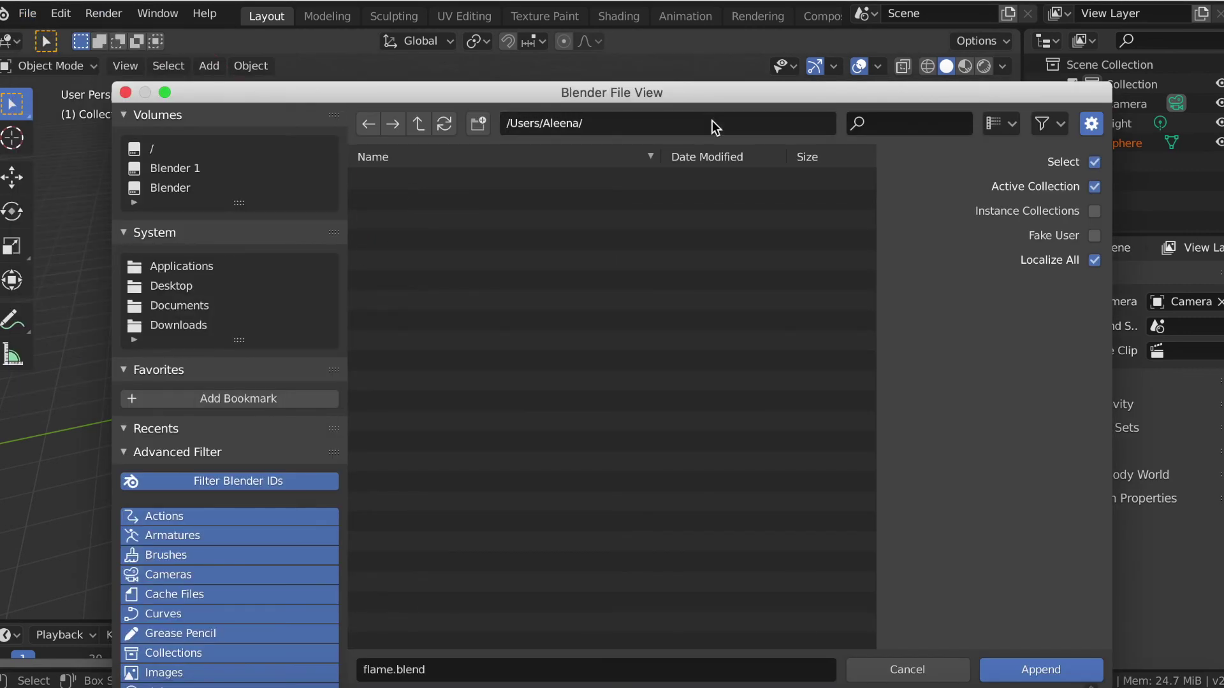
double_click(491, 397)
double_click(413, 279)
left_click(403, 200)
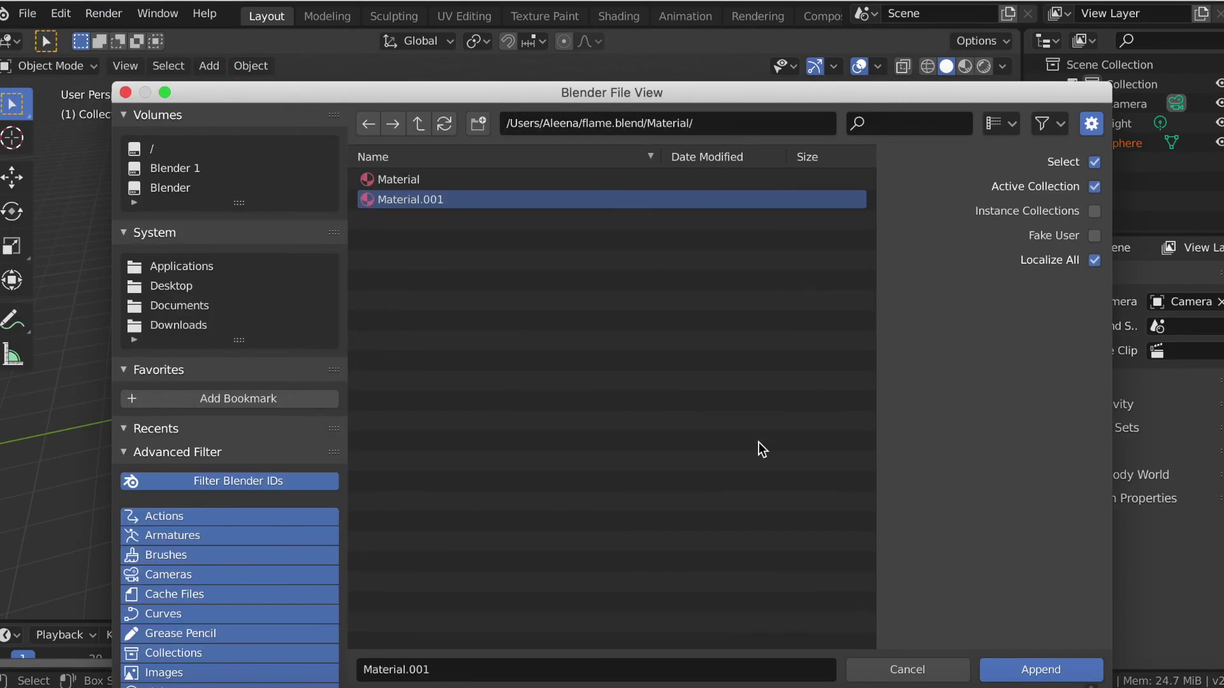
left_click(1039, 669)
Select the sphere, show its material preview and render a test image
left_click(1038, 429)
left_click(503, 338)
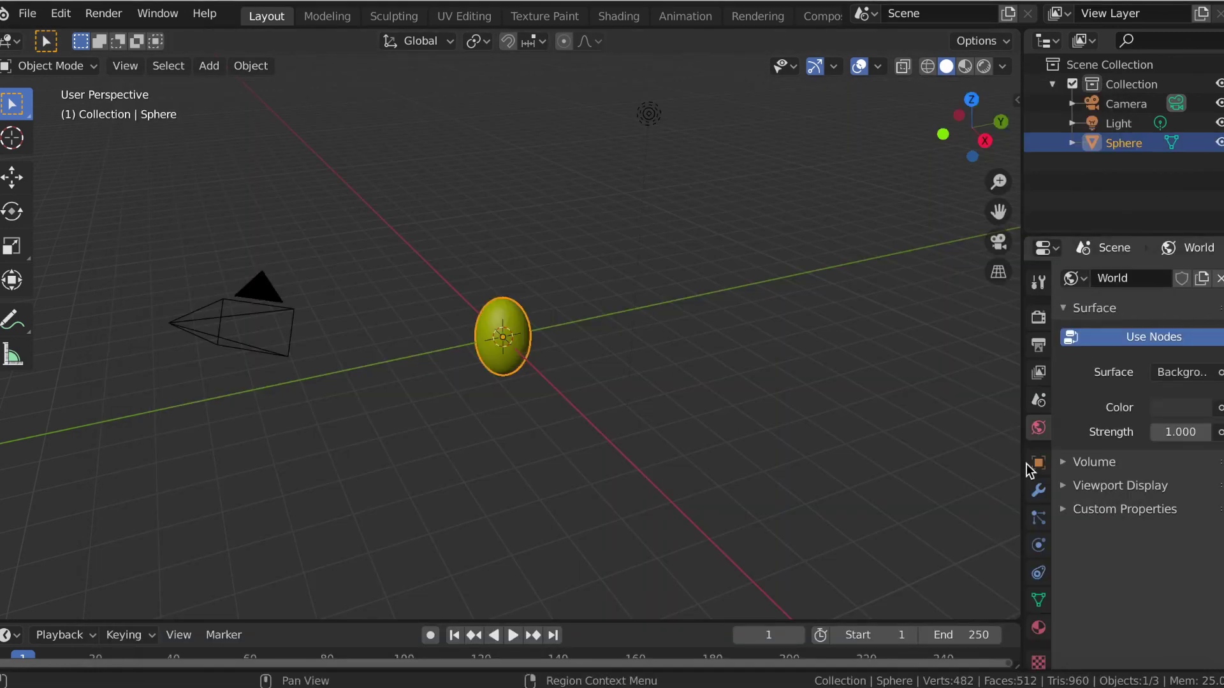
left_click(1038, 628)
left_click(1086, 391)
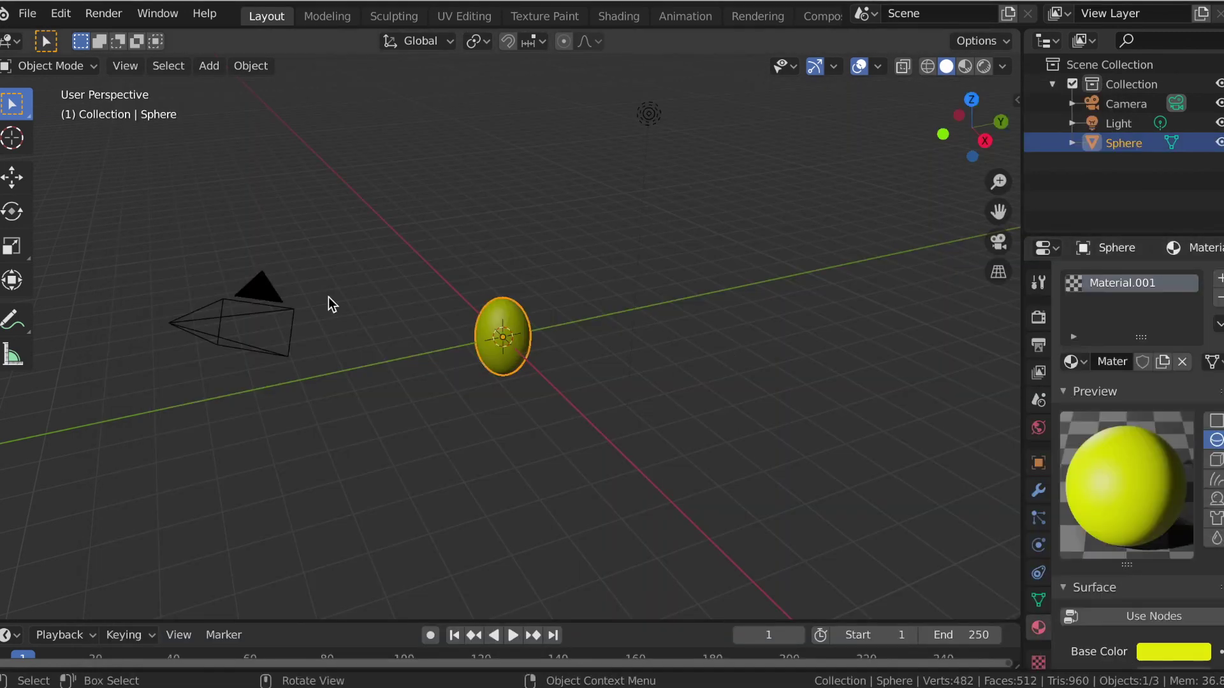
key("F12")
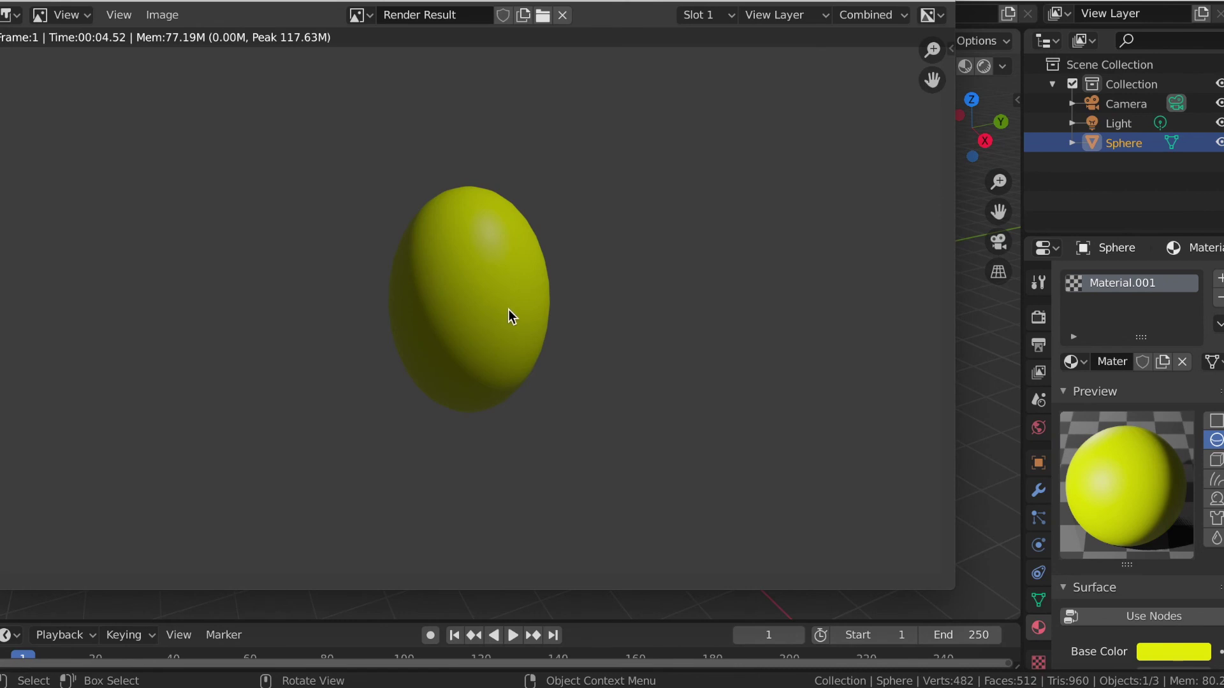
key("Escape")
Append the material named Material from flame.blend and switch the viewport to Rendered shading
left_click(26, 13)
left_click(66, 230)
double_click(410, 186)
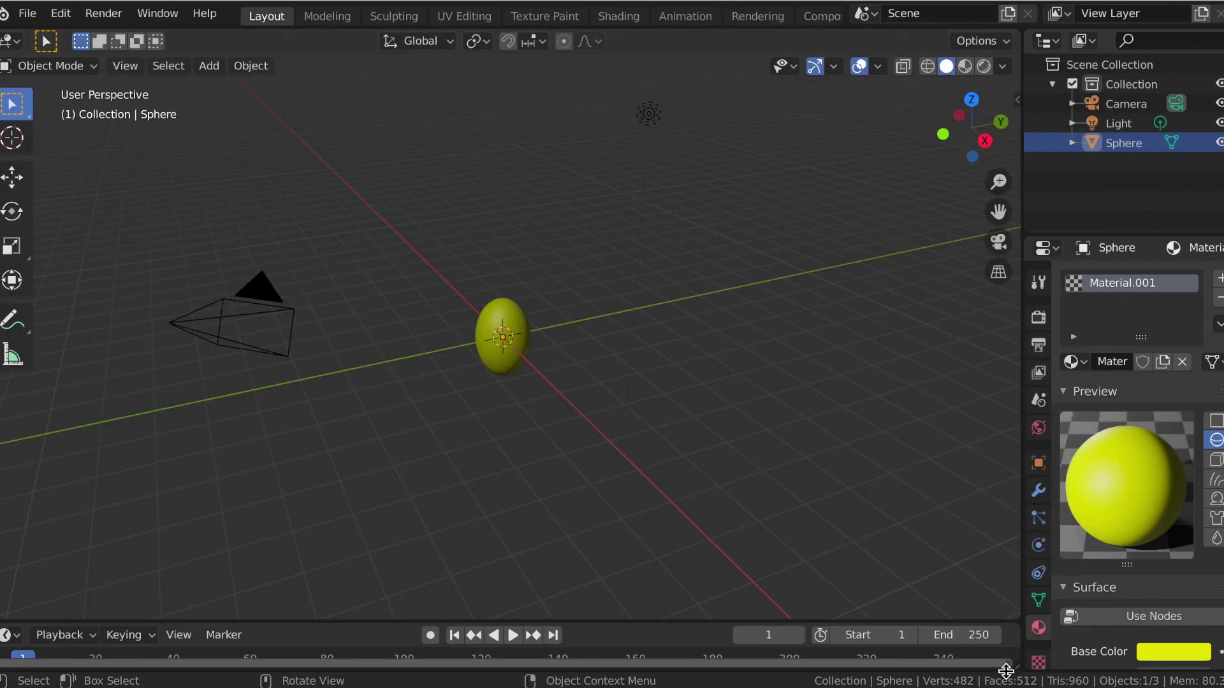
left_click(1073, 362)
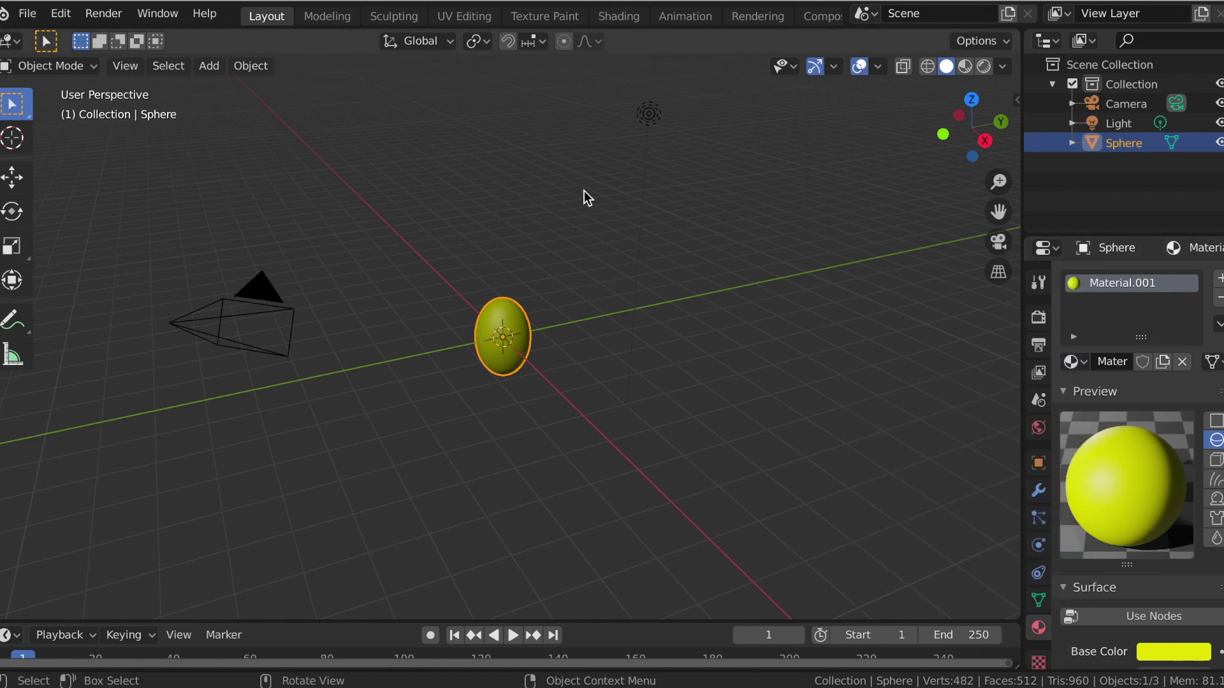
left_click(982, 69)
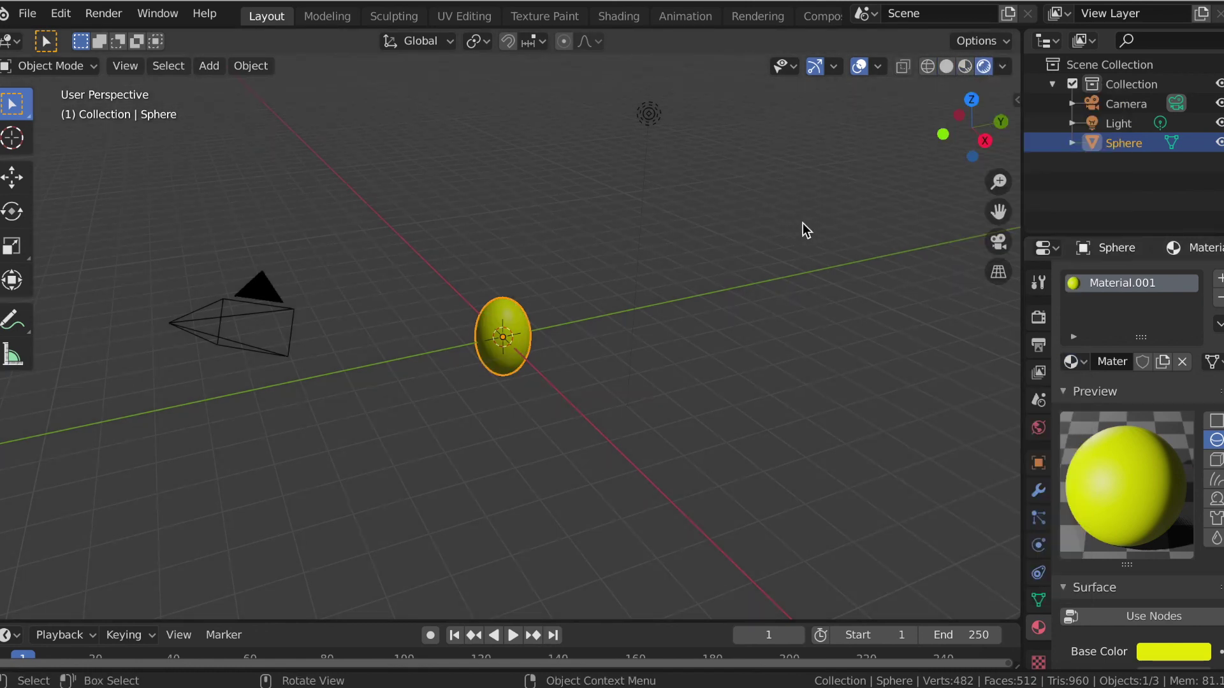
Try Material.002 on the sphere and switch back to Material.001
left_click(1073, 361)
left_click(991, 430)
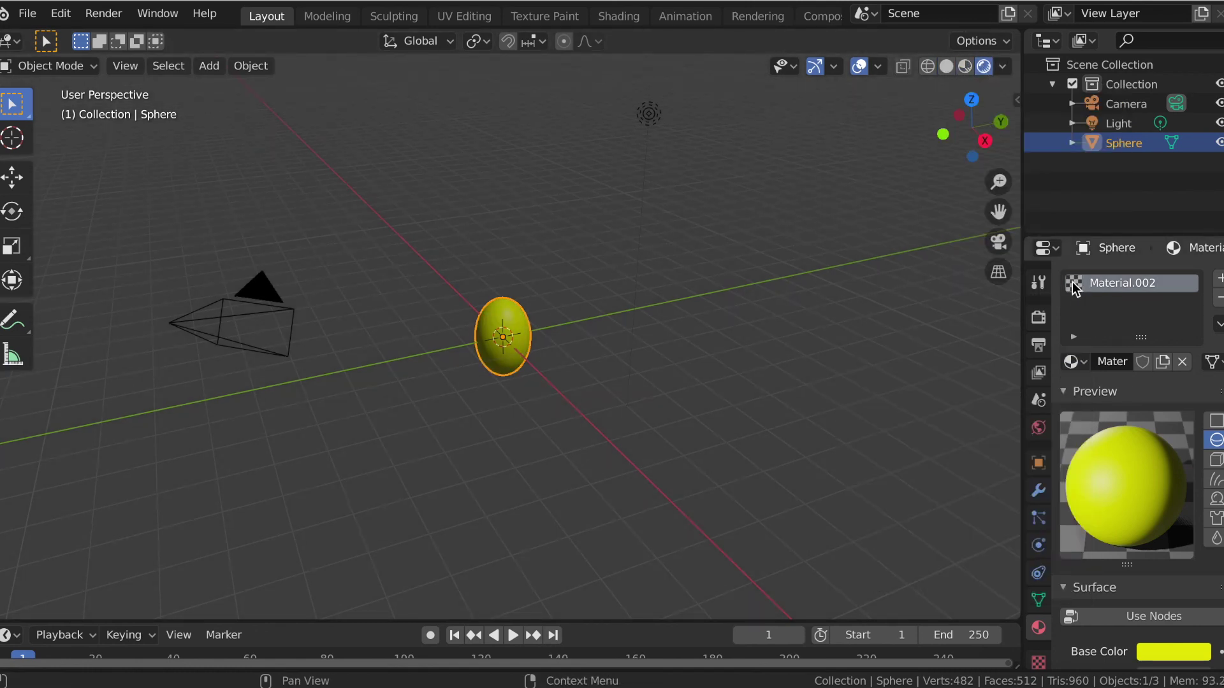
left_click(1072, 361)
left_click(992, 409)
left_click(1073, 362)
Show the texture properties and append the texture named Texture from the Texture folder of flame.blend
left_click(1039, 663)
left_click(1075, 308)
left_click(27, 14)
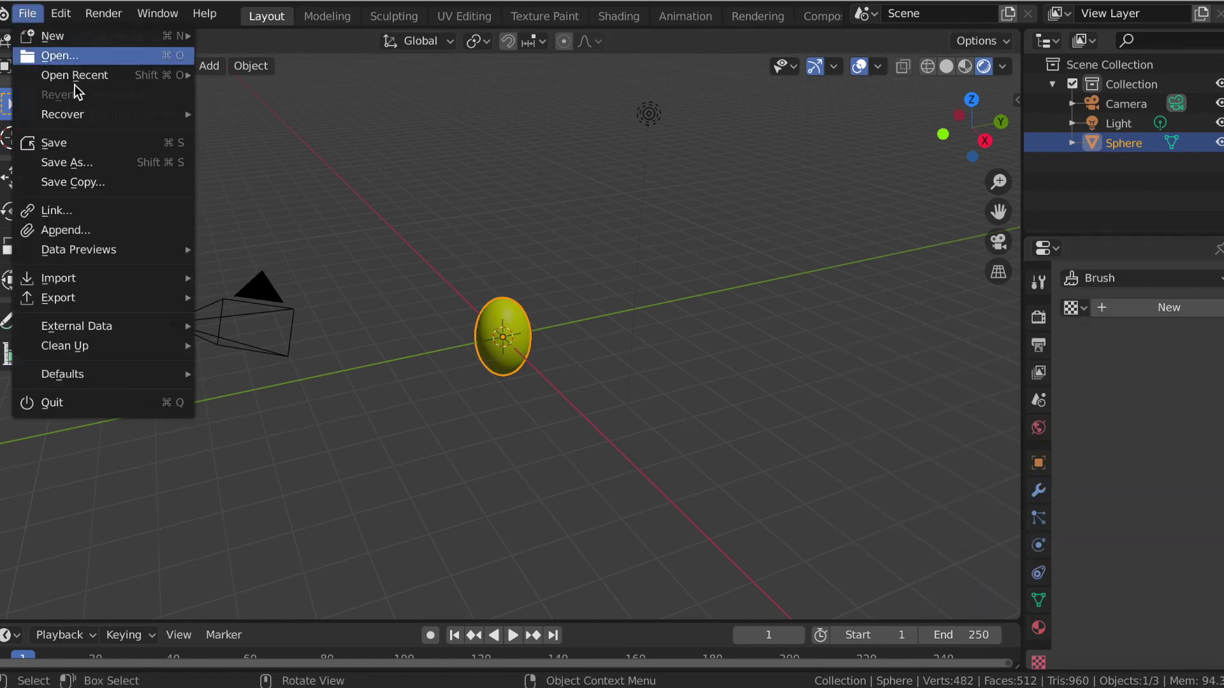
left_click(65, 230)
left_click(702, 128)
key("Right")
key("BackSpace")
key("BackSpace")
key("BackSpace")
key("BackSpace")
key("BackSpace")
key("BackSpace")
key("BackSpace")
key("BackSpace")
key("BackSpace")
key("BackSpace")
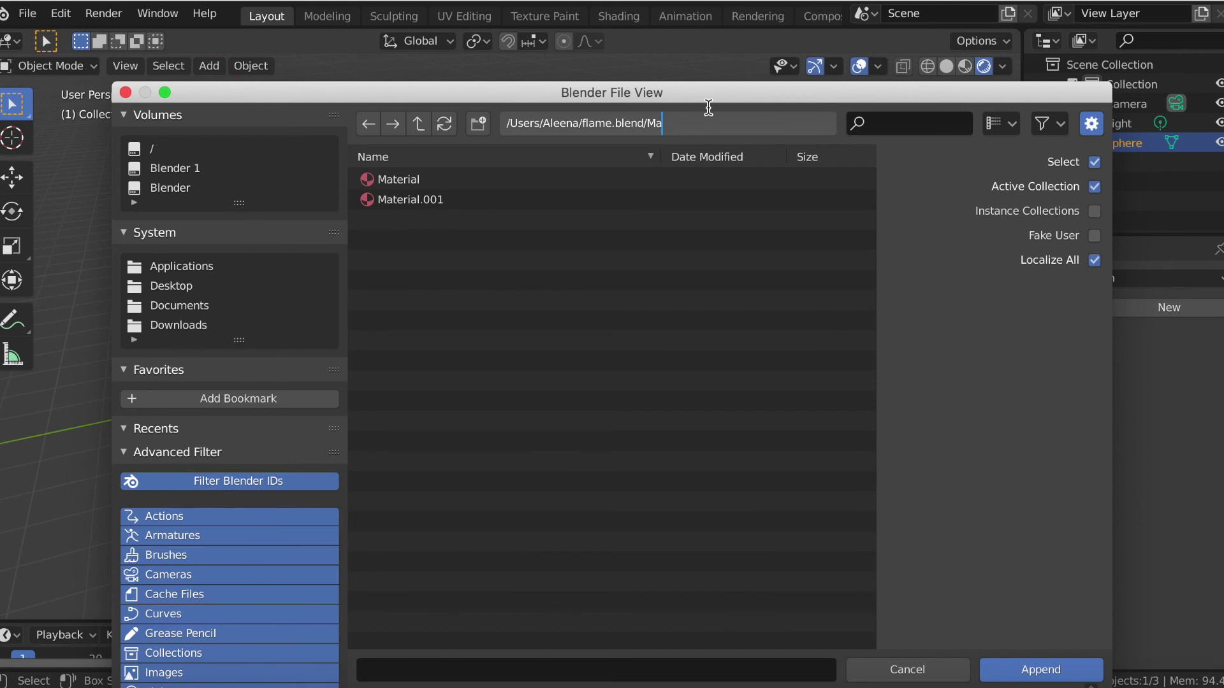
key("Return")
double_click(403, 401)
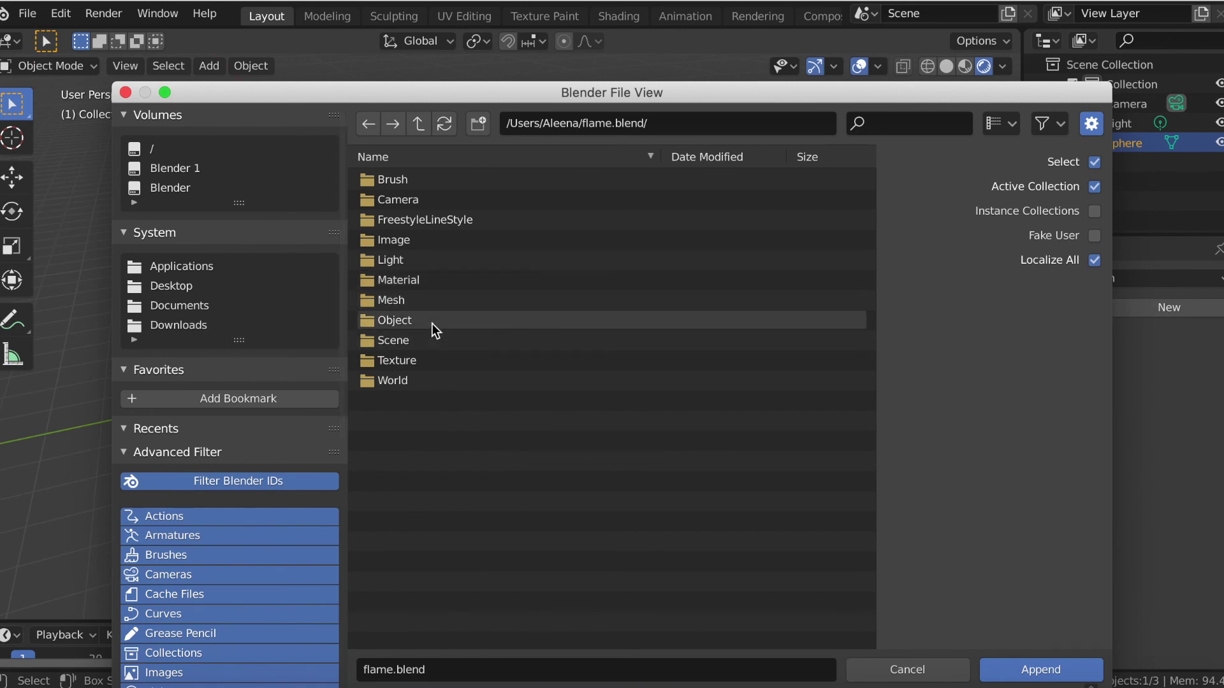
double_click(395, 360)
left_click(391, 199)
left_click(1039, 669)
Assign the appended Texture as the brush texture and render a test image
left_click(1074, 309)
left_click(1024, 338)
left_click(105, 14)
left_click(111, 36)
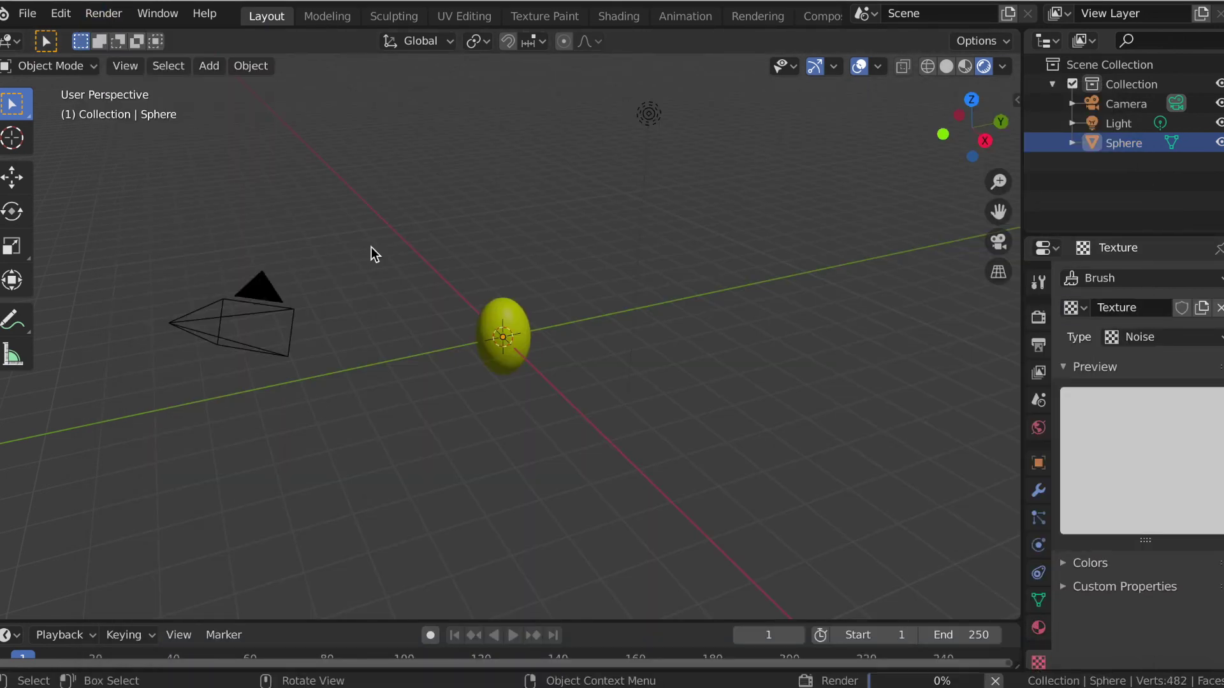
key("Escape")
Append the Tex texture from flame.blend and assign it as the brush texture in place of Texture
left_click(1063, 564)
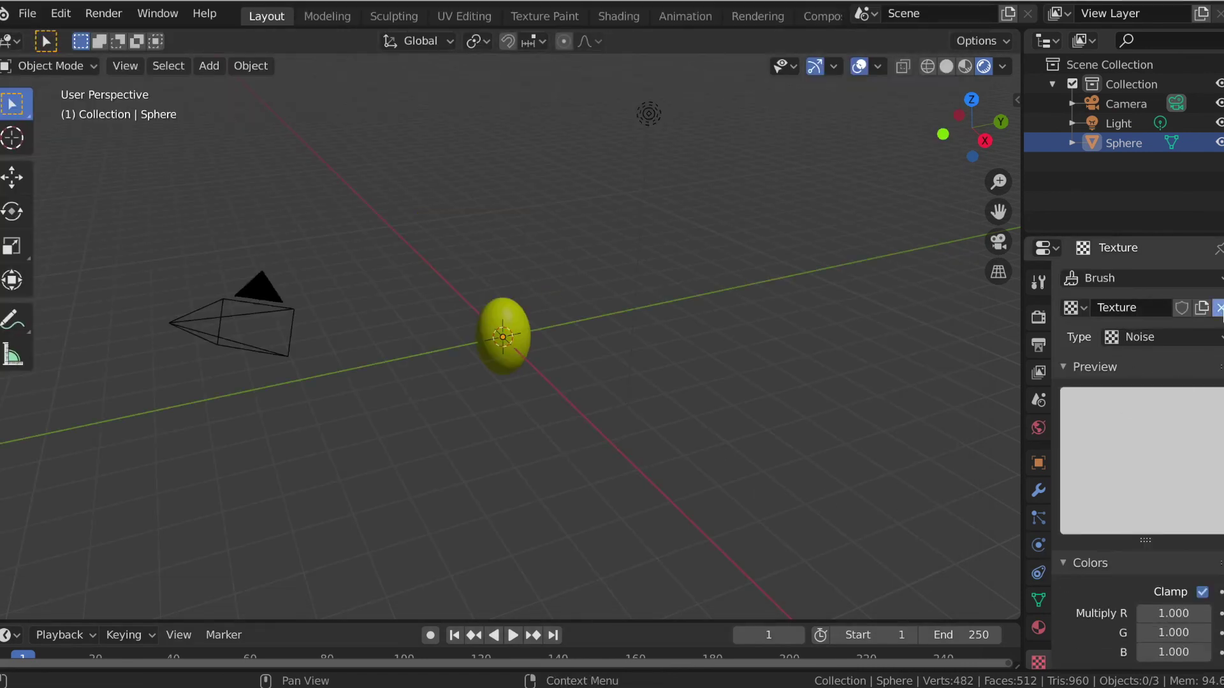
left_click(28, 12)
left_click(60, 153)
left_click(401, 180)
left_click(1020, 668)
left_click(1075, 308)
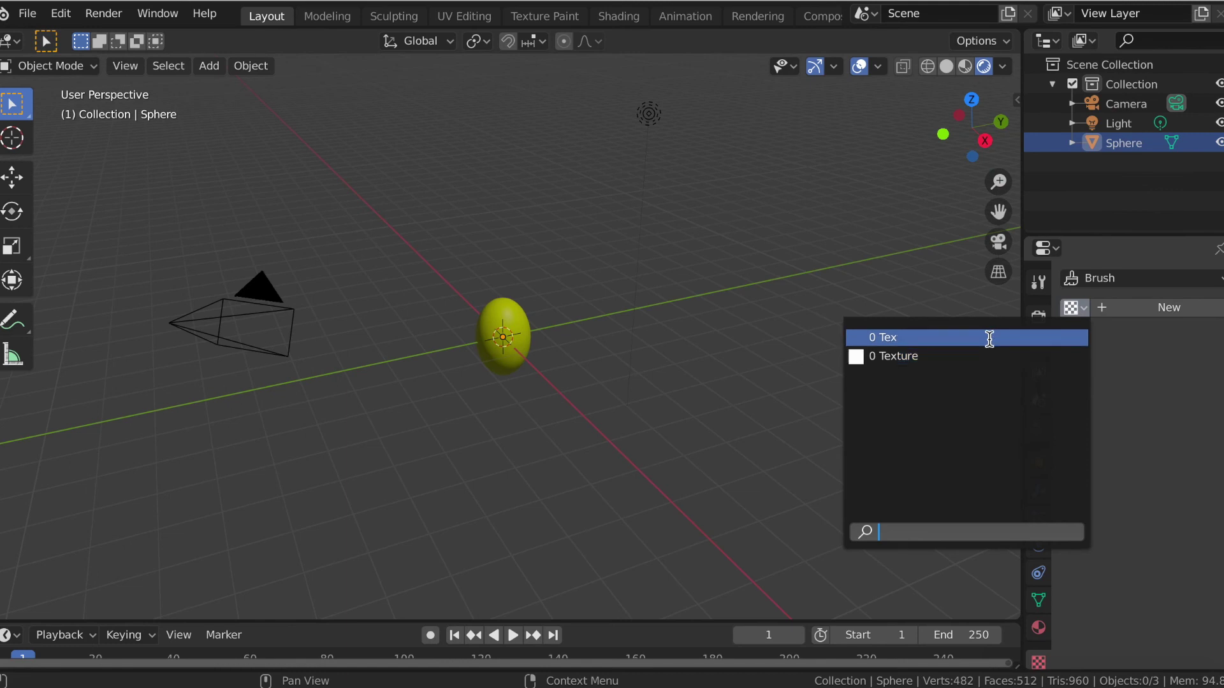
left_click(957, 334)
Look over the settings of the Tex noise texture and render a test image
left_click(1141, 336)
left_click(1145, 537)
scroll(1166, 274, "down", 3)
scroll(1071, 464, "up", 3)
left_click(103, 13)
left_click(105, 33)
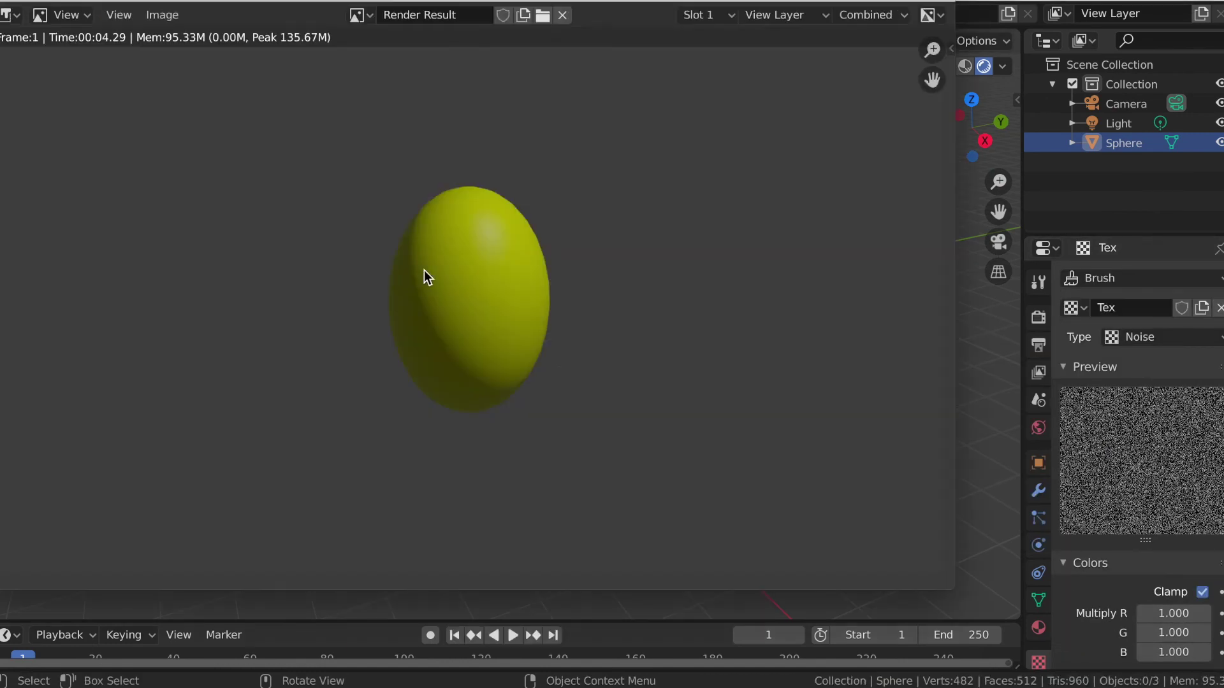
key("Escape")
Turn off Clamp and enable the Color Ramp in the Tex texture's color settings
scroll(1131, 449, "down", 4)
left_click(1077, 634)
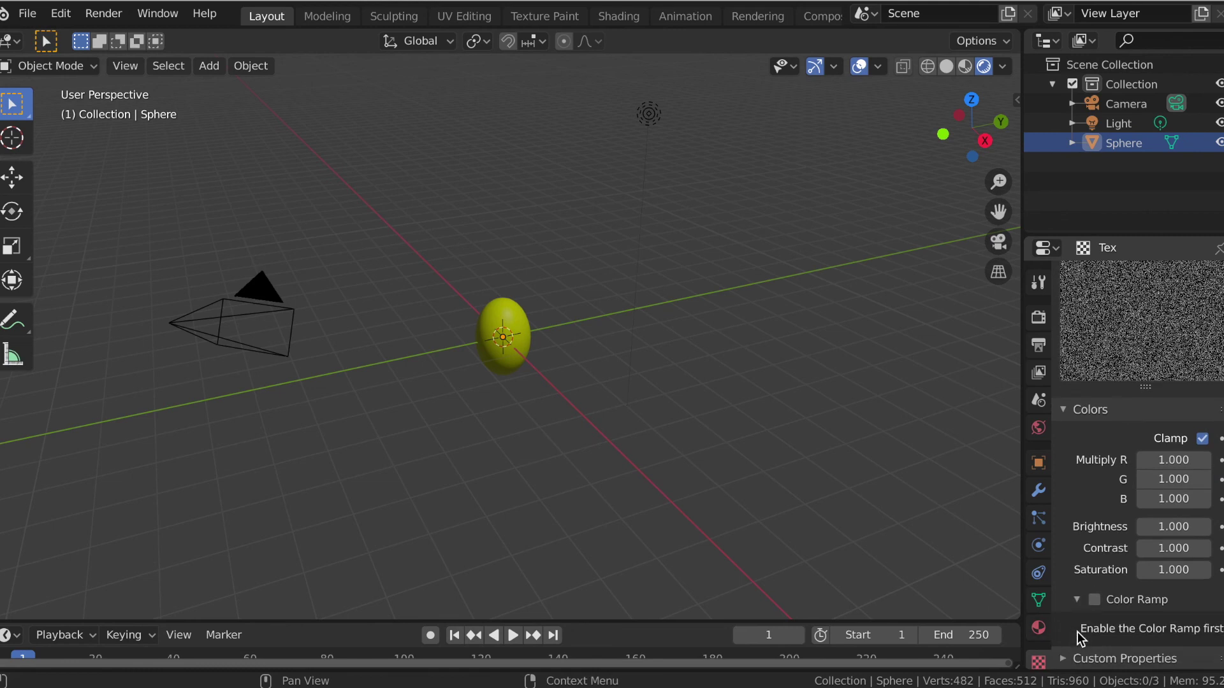
scroll(1147, 624, "up", 3)
left_click(1203, 505)
scroll(1179, 507, "down", 3)
left_click(1096, 603)
scroll(1087, 628, "down", 2)
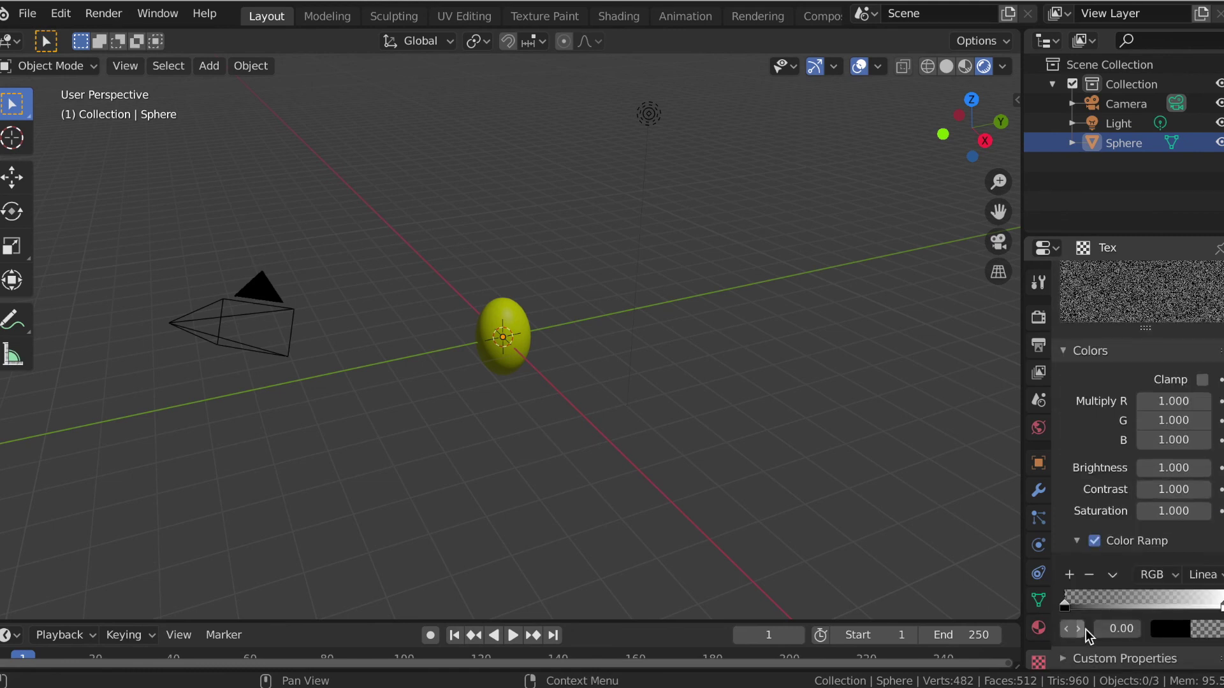
Change the first color stop of the Tex texture's color ramp to dark blue
left_click(1207, 632)
left_click_drag(1214, 435, 1215, 404)
left_click_drag(1074, 449, 1063, 452)
left_click(1186, 630)
left_click_drag(1151, 439, 1192, 384)
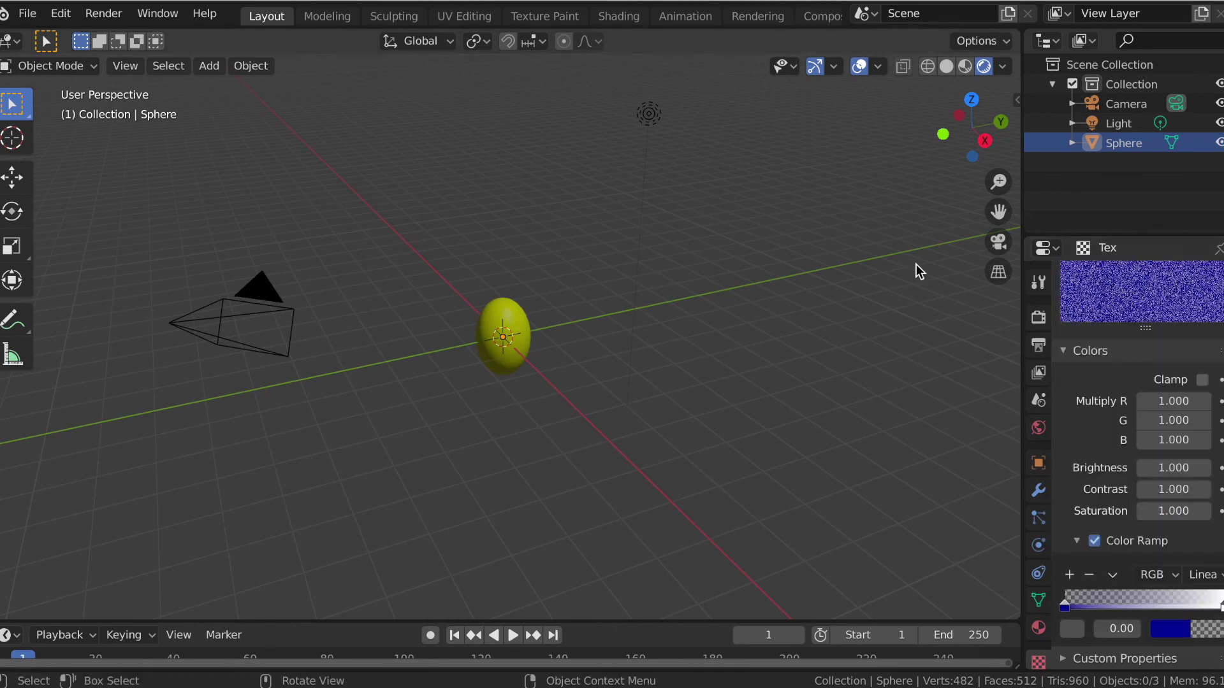
Select the sphere and render a test image with the blue noise texture loaded
left_click(532, 339)
scroll(1116, 280, "up", 5)
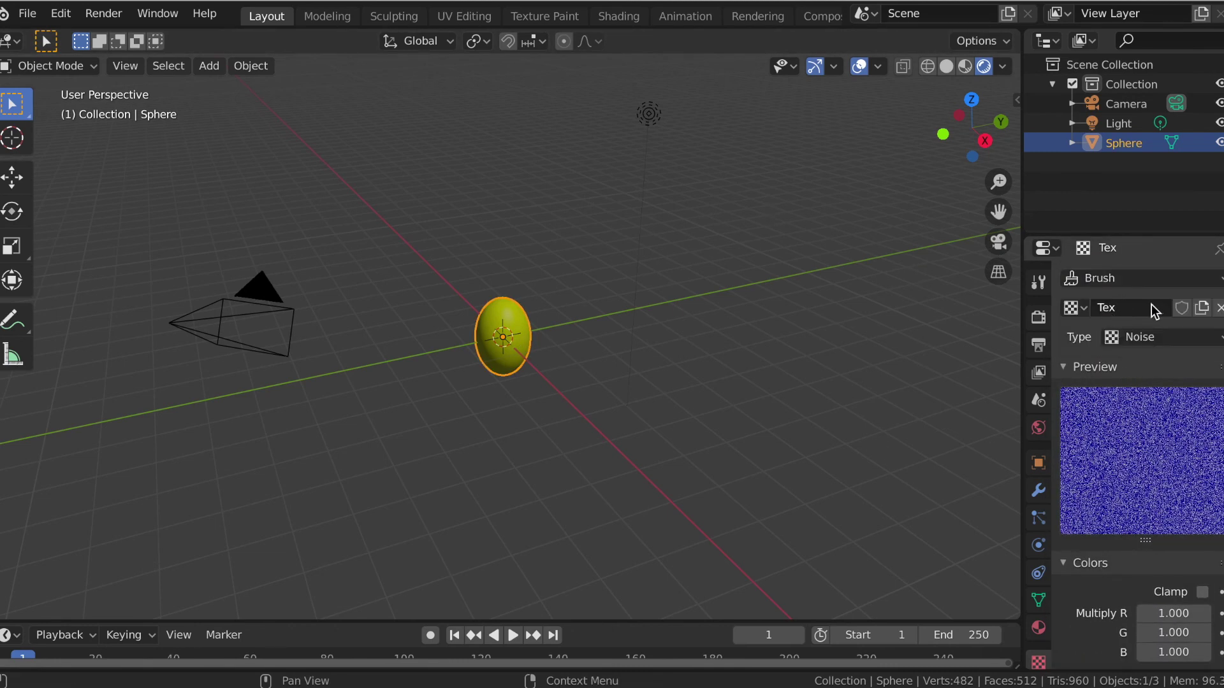
key("F12")
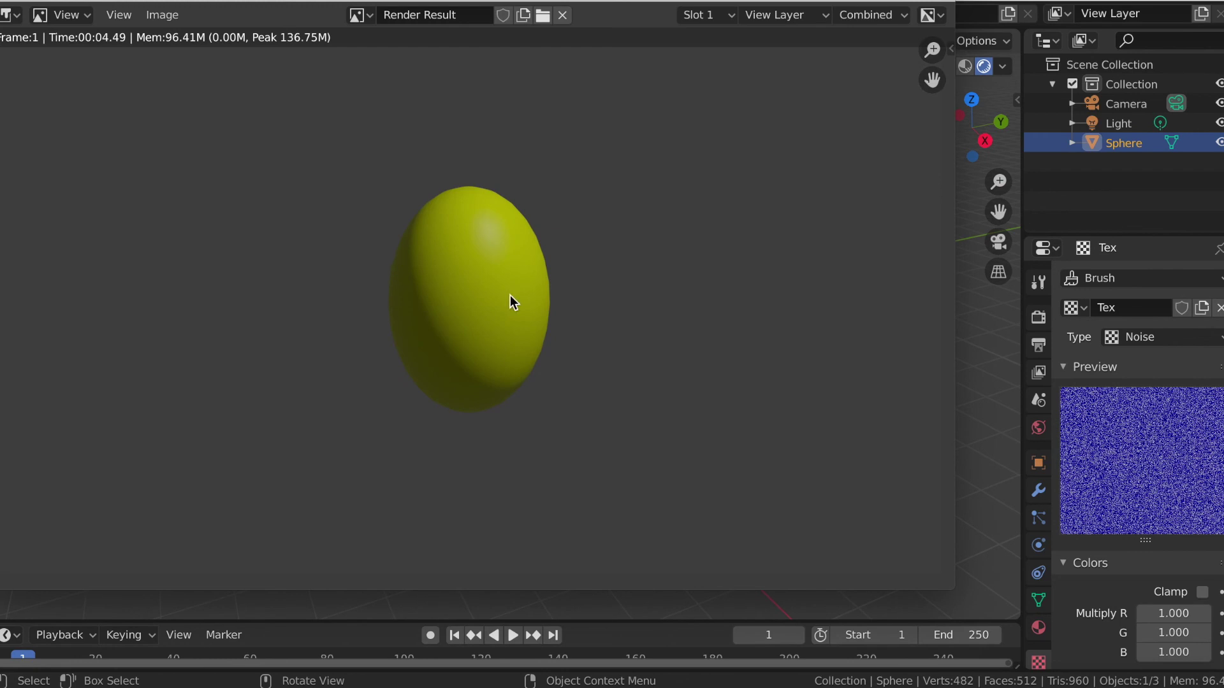
key("Escape")
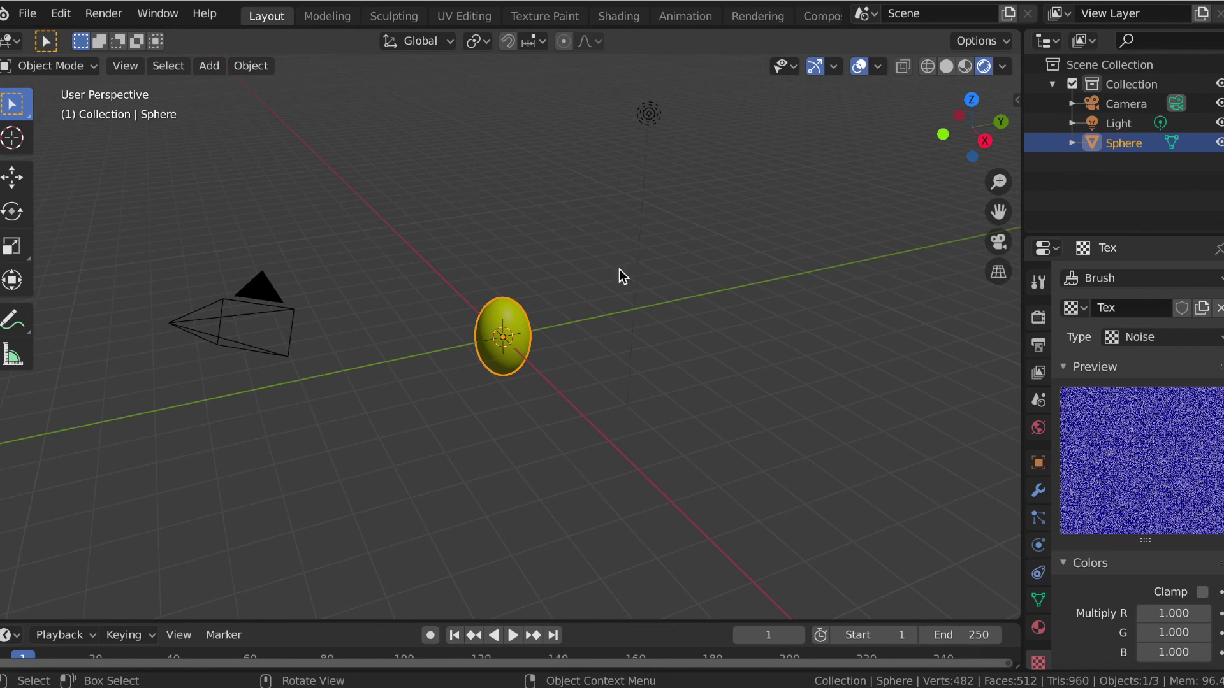
Switch to the Shading workspace and open the BlenderKit data folder in its file browser
left_click(544, 16)
left_click(618, 16)
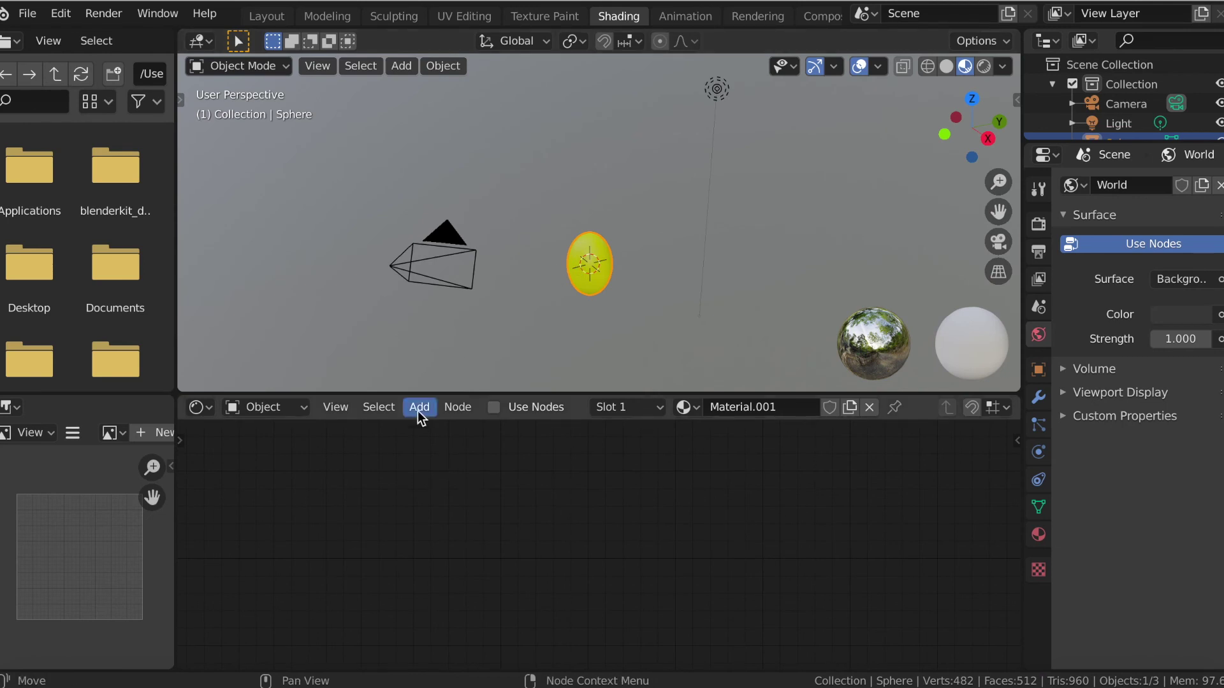
double_click(116, 169)
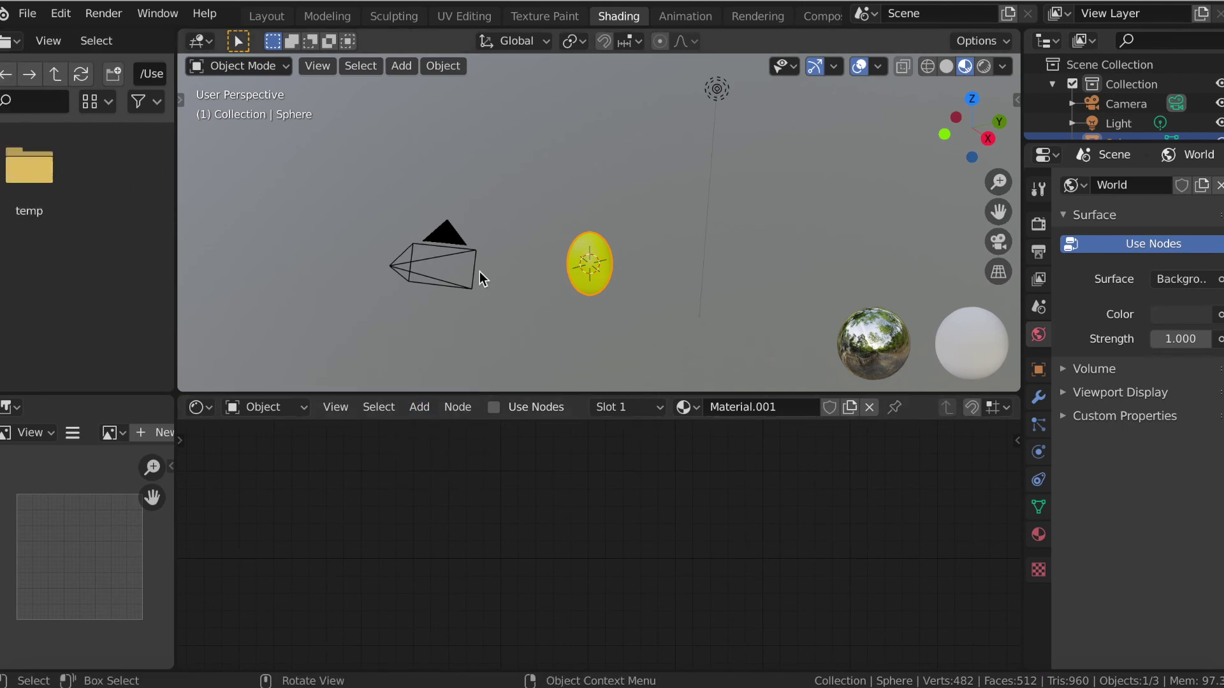